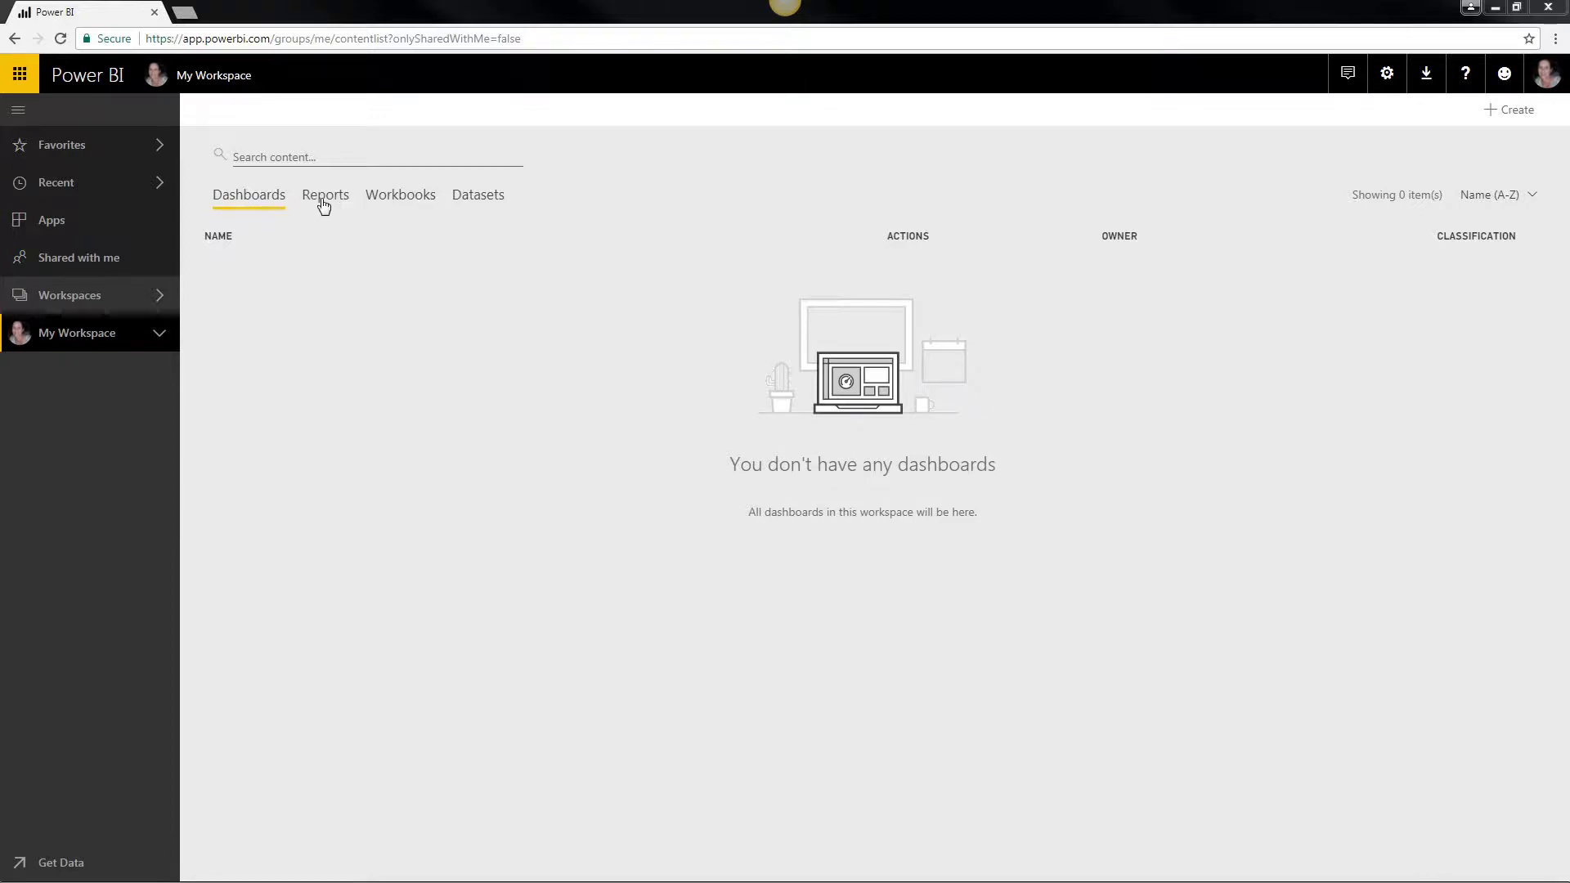
Step: Look through the Dashboards, Reports, Workbooks and Datasets lists of My Workspace and expand its contents in the navigation
click(323, 202)
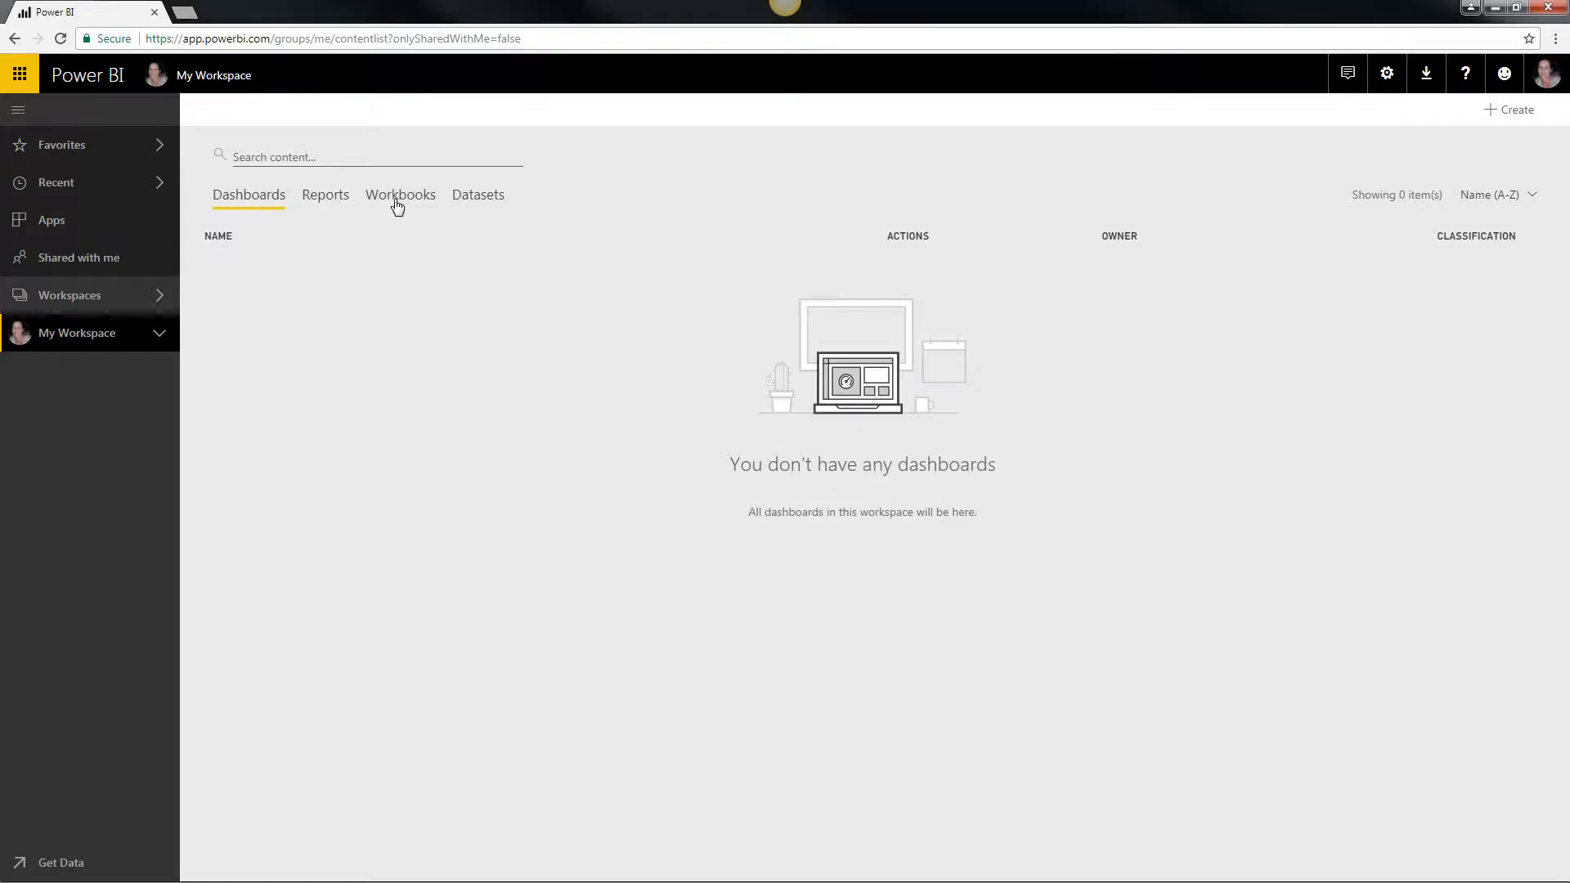
click(398, 204)
click(459, 201)
click(263, 199)
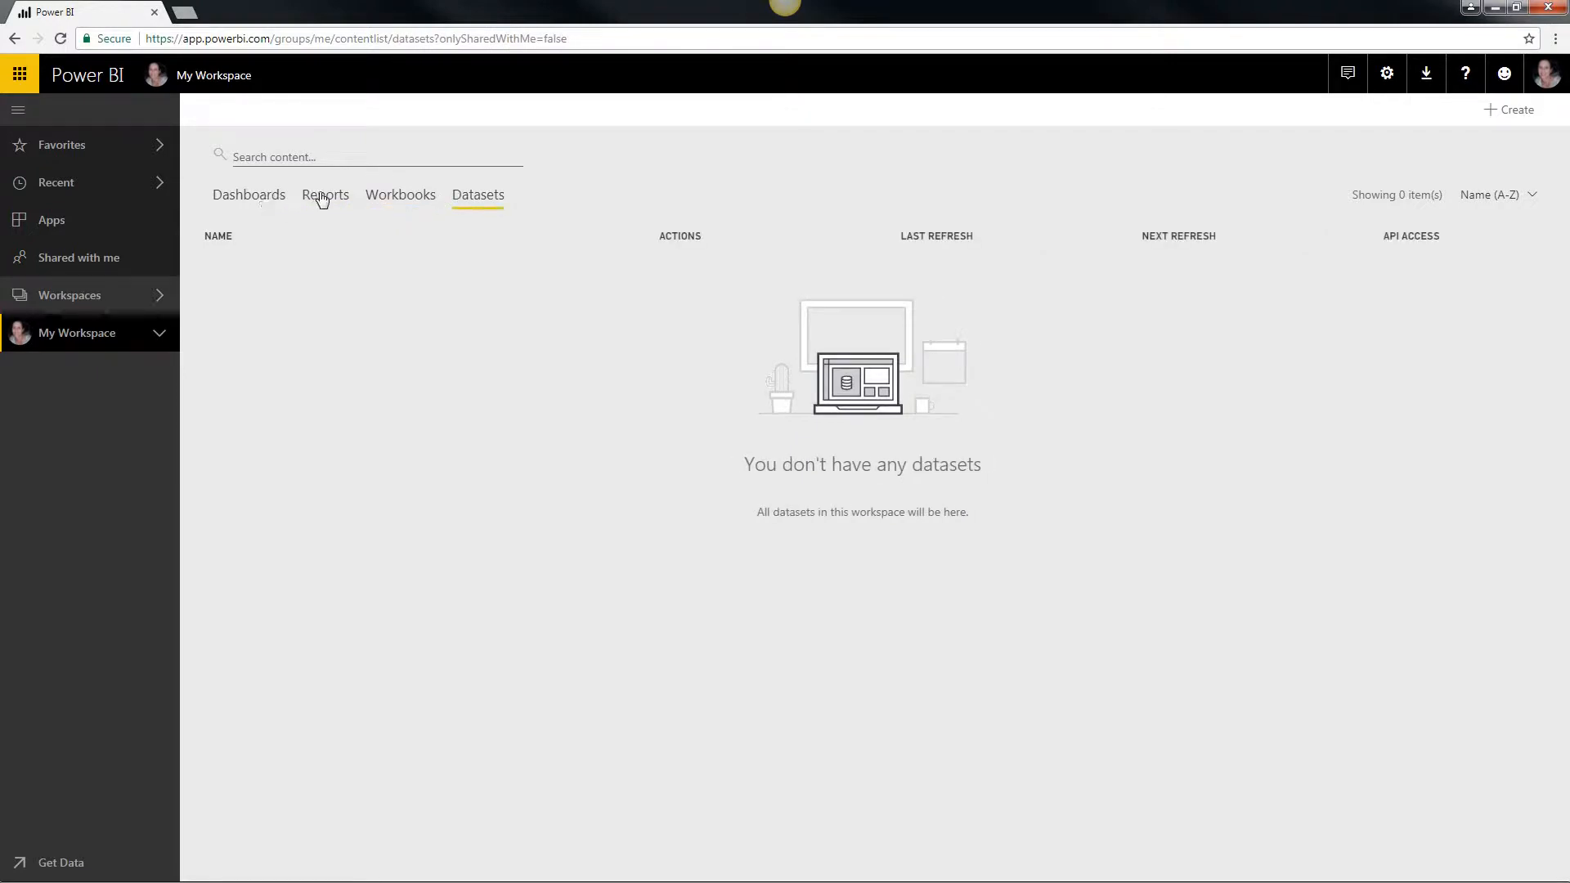
click(324, 199)
click(451, 201)
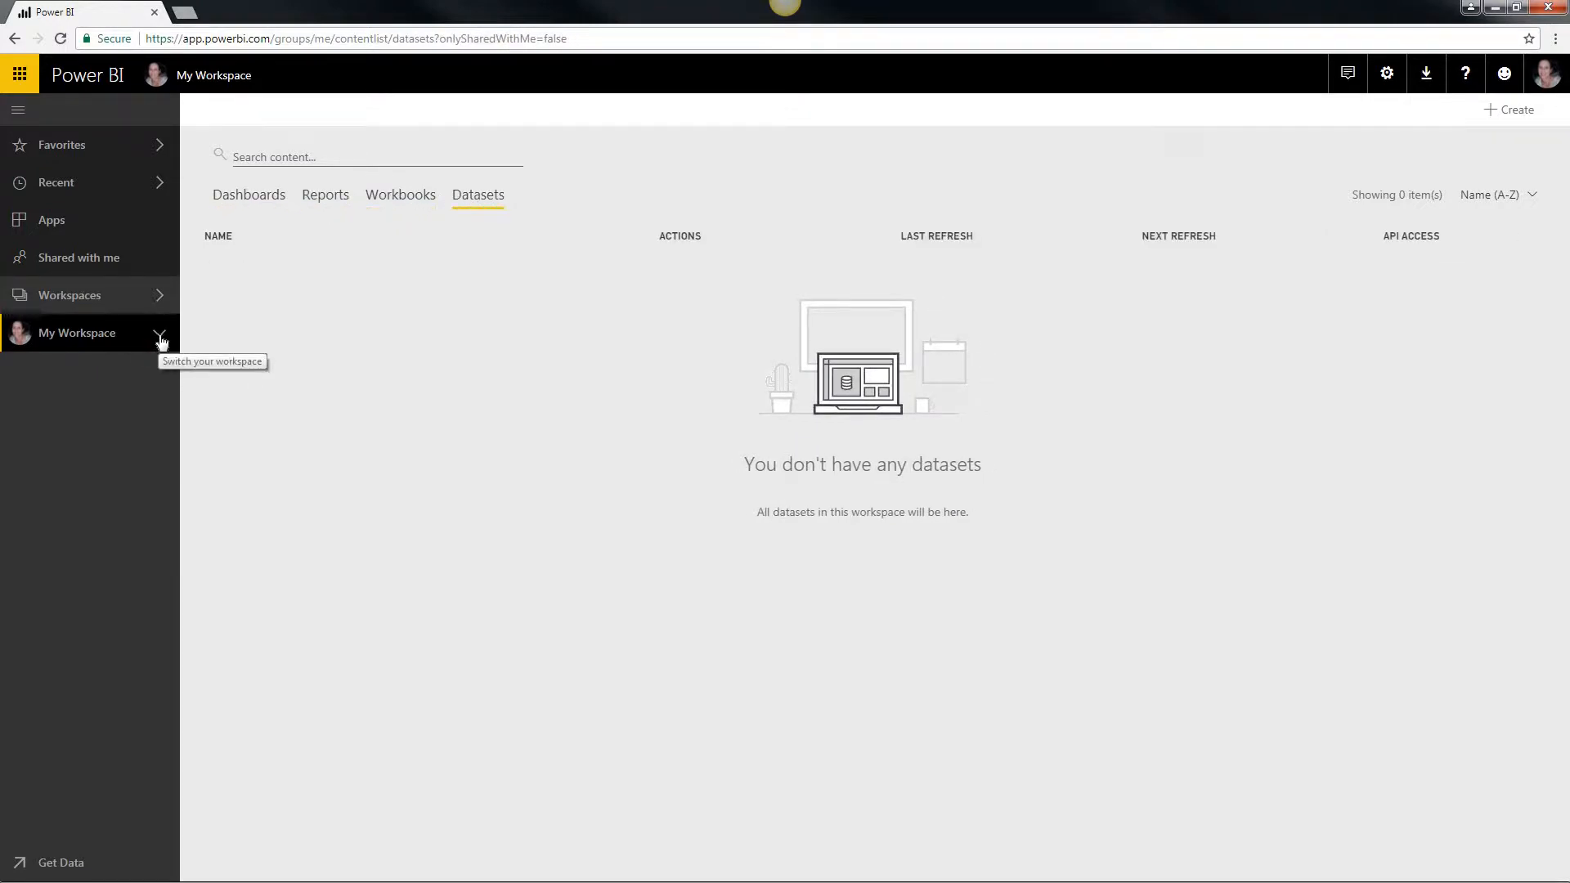
click(160, 337)
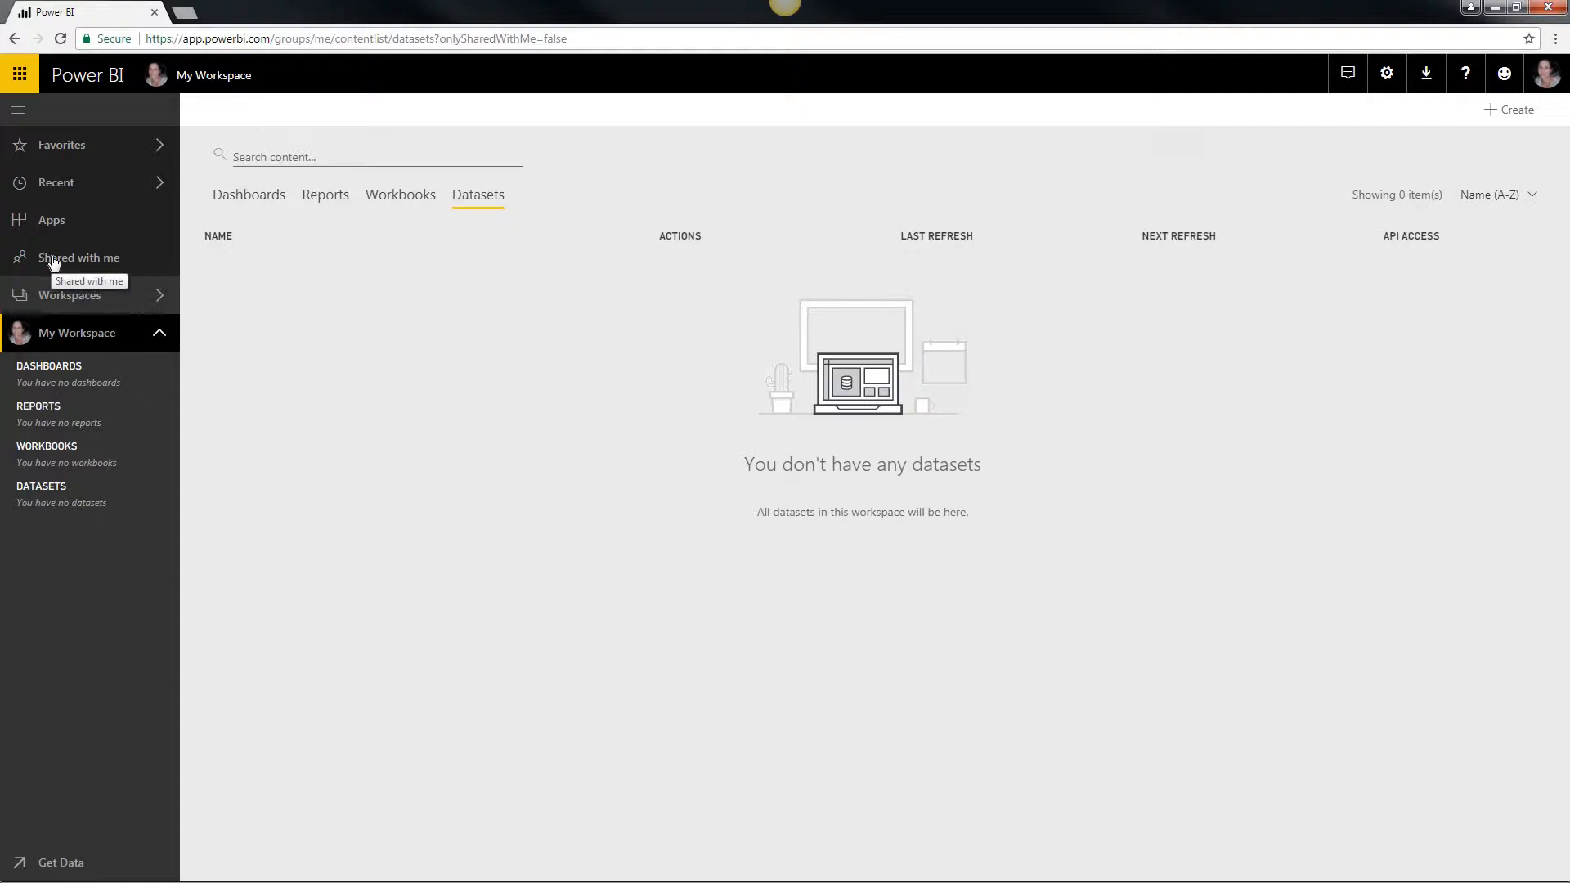
Step: View the content shared with you and the installed apps, and return to My Workspace
click(53, 260)
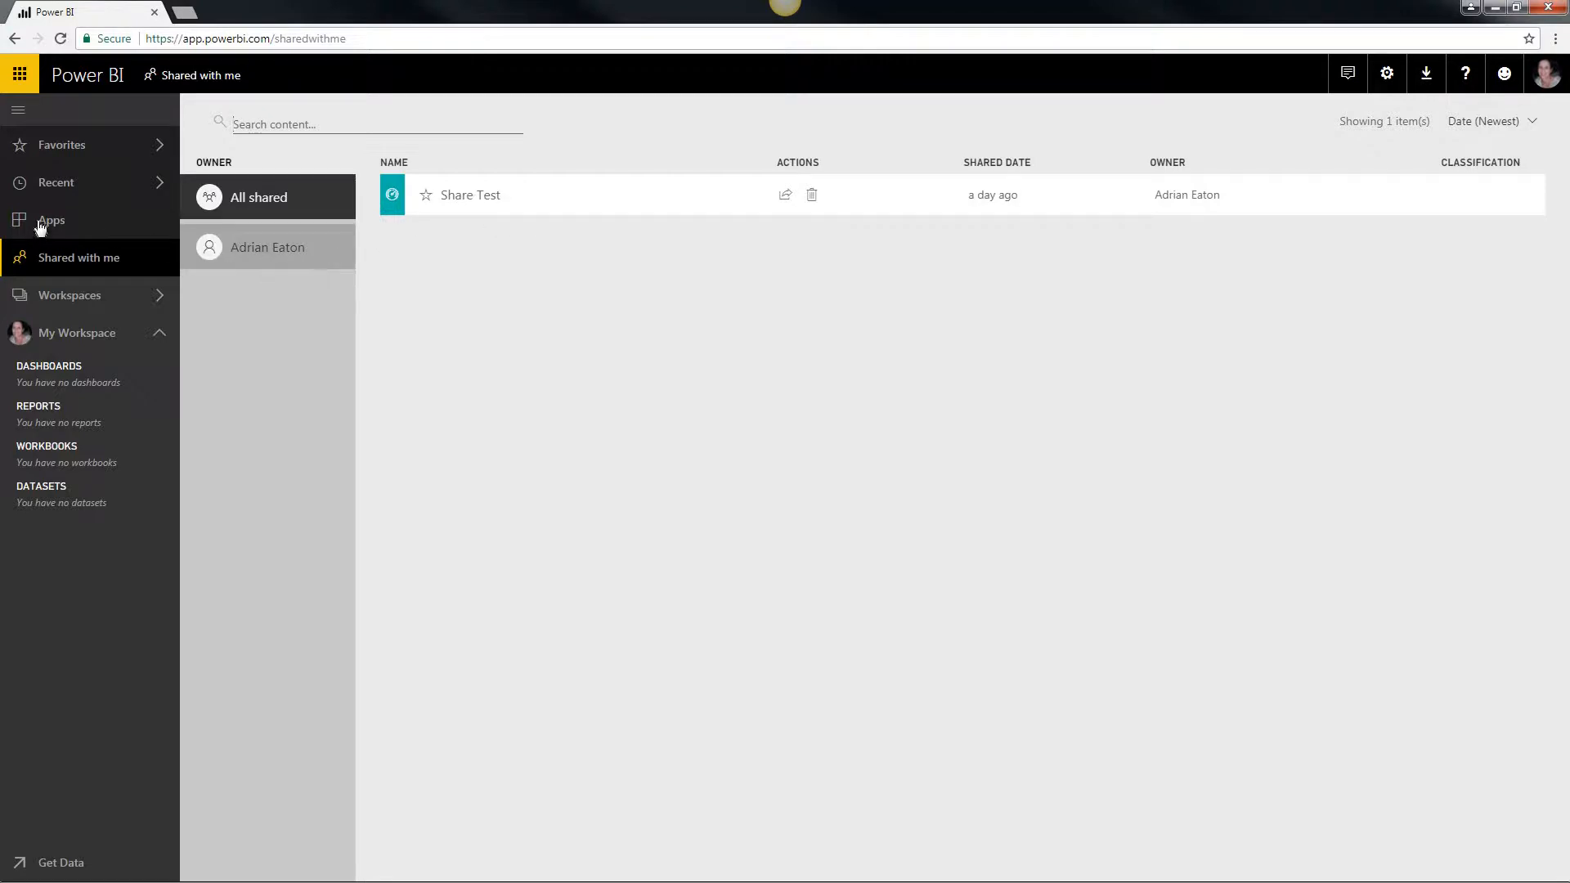
click(42, 222)
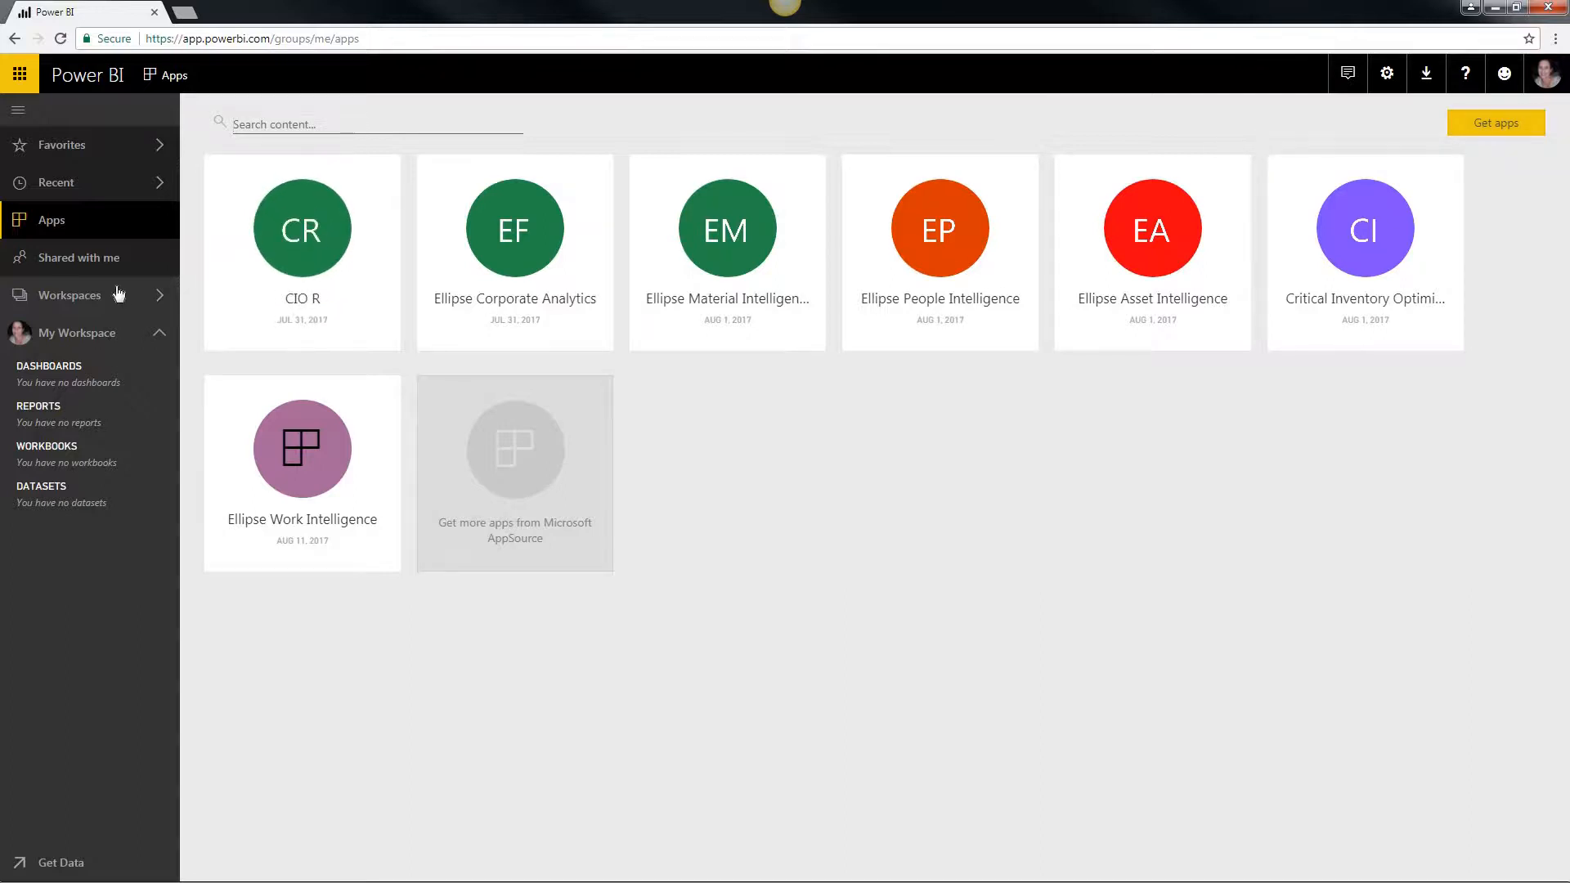
click(100, 341)
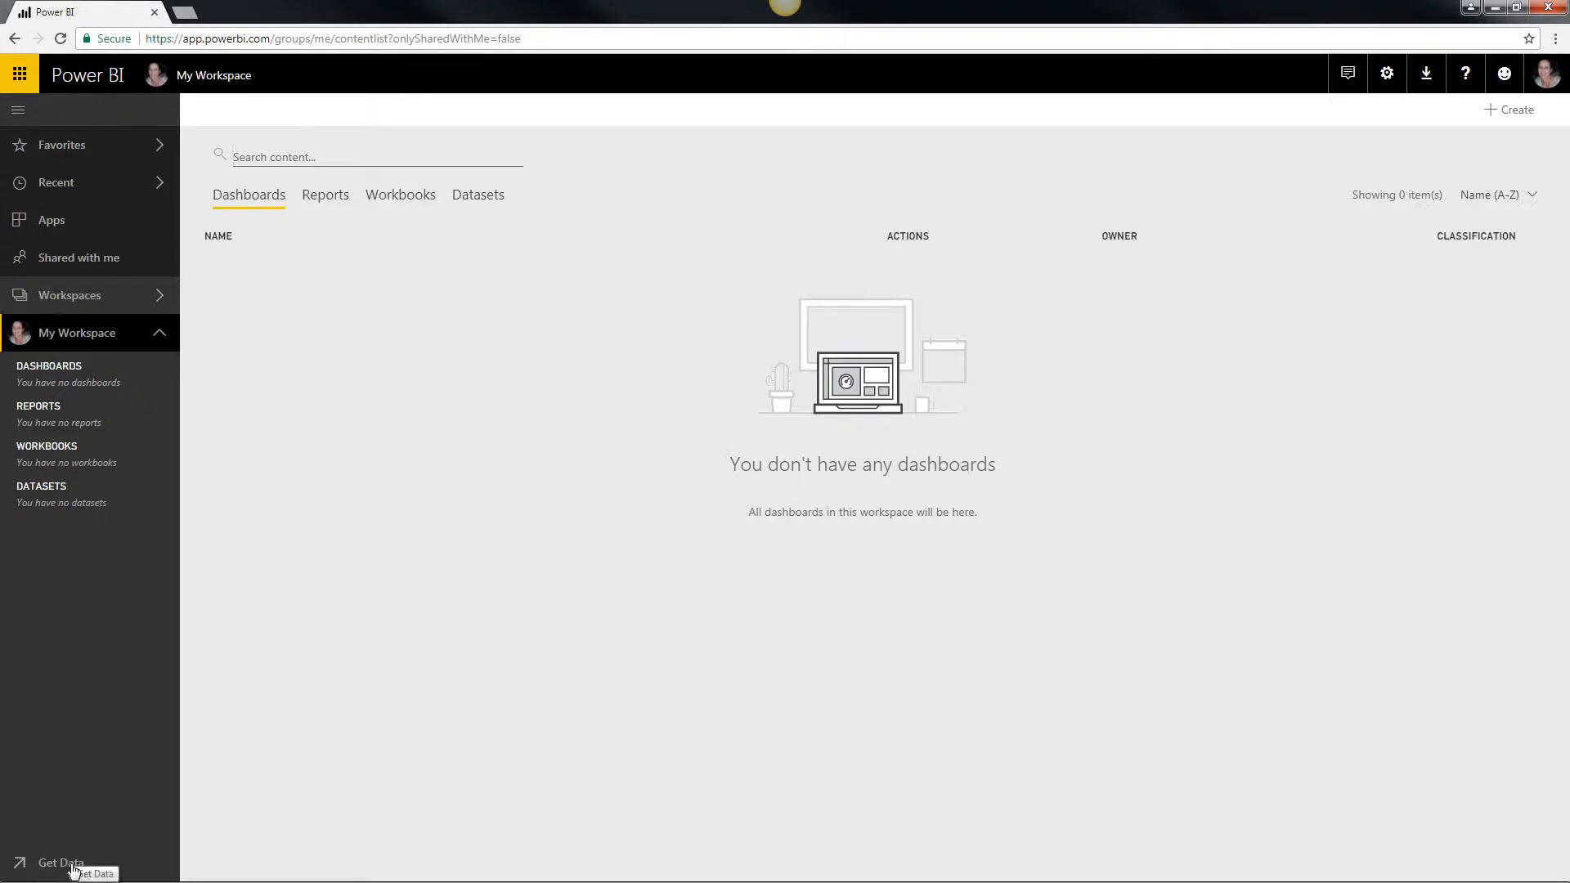
Step: Import the local file Warranty Claim Analysis.pbix from C:\Data\Temp\Demo Asset into My Workspace
click(72, 867)
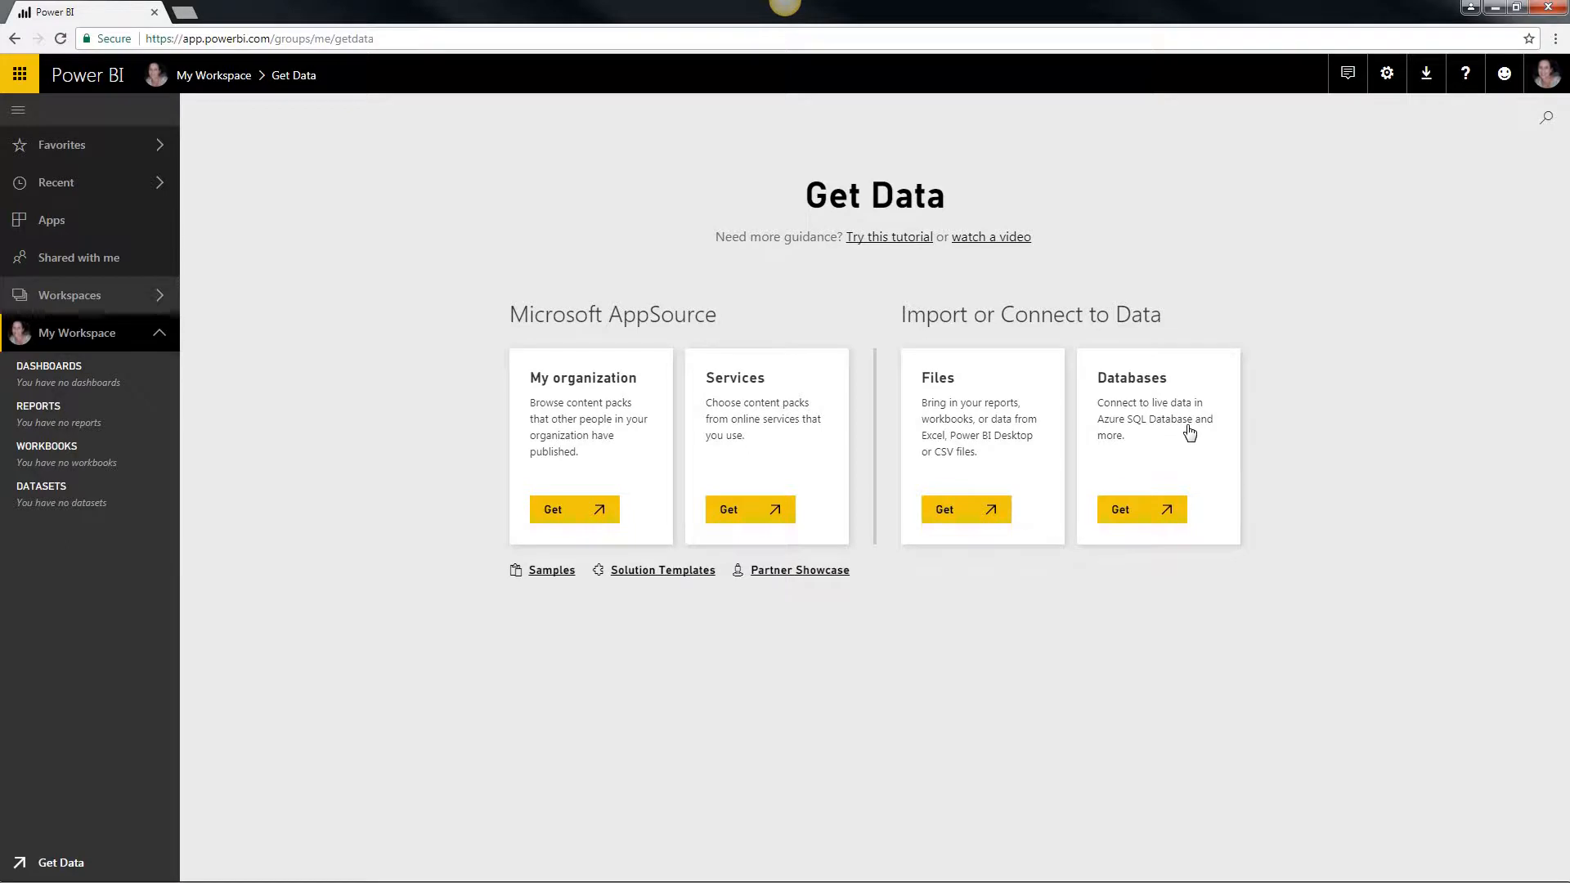
click(949, 516)
click(985, 516)
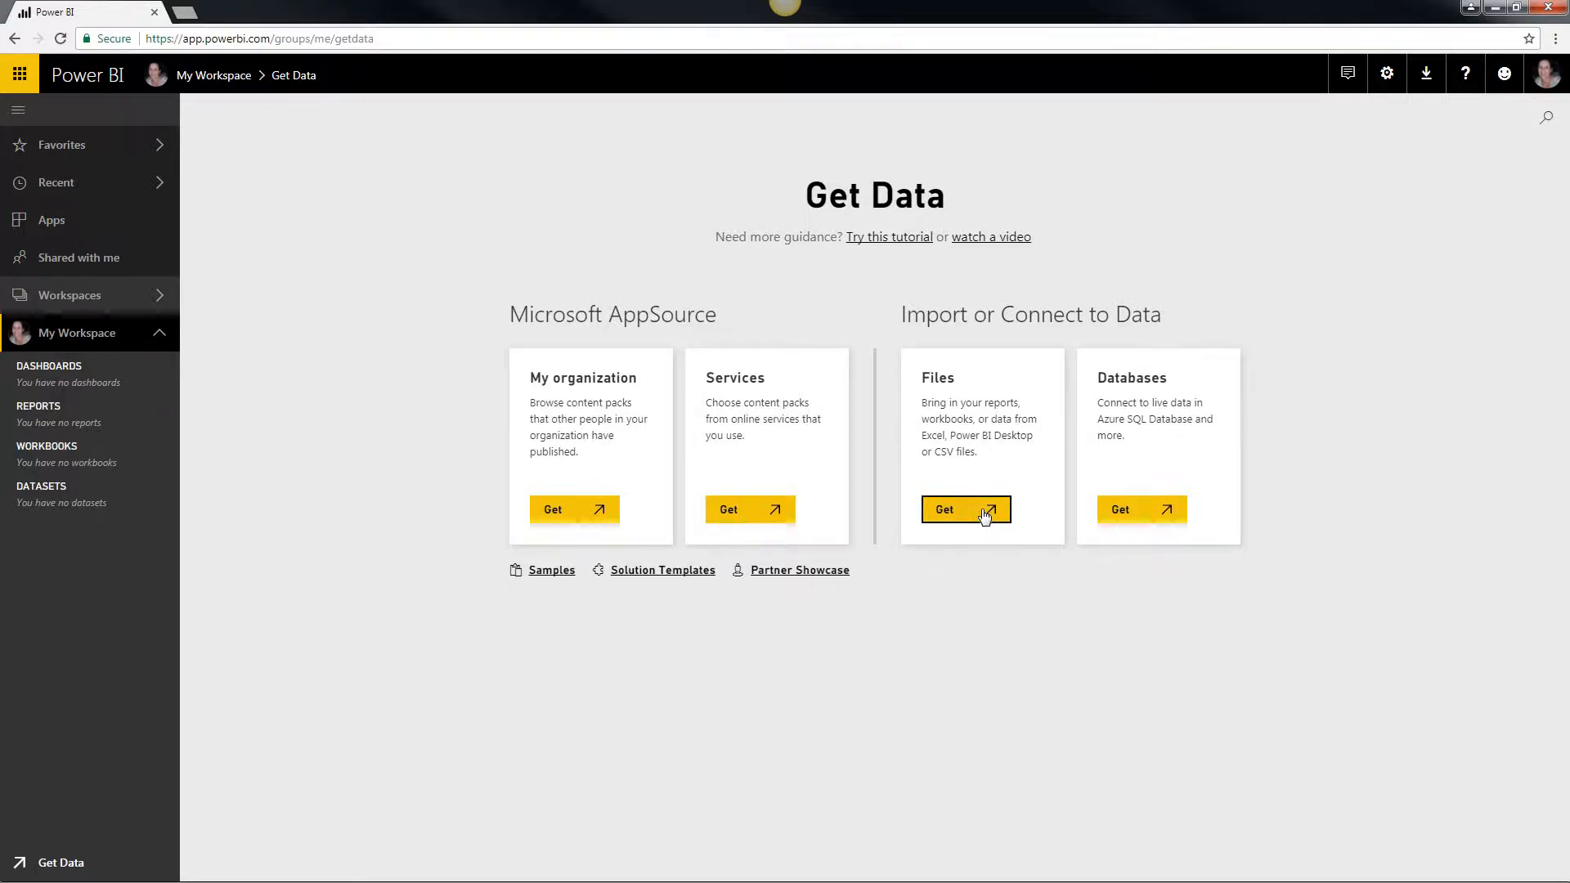
click(444, 315)
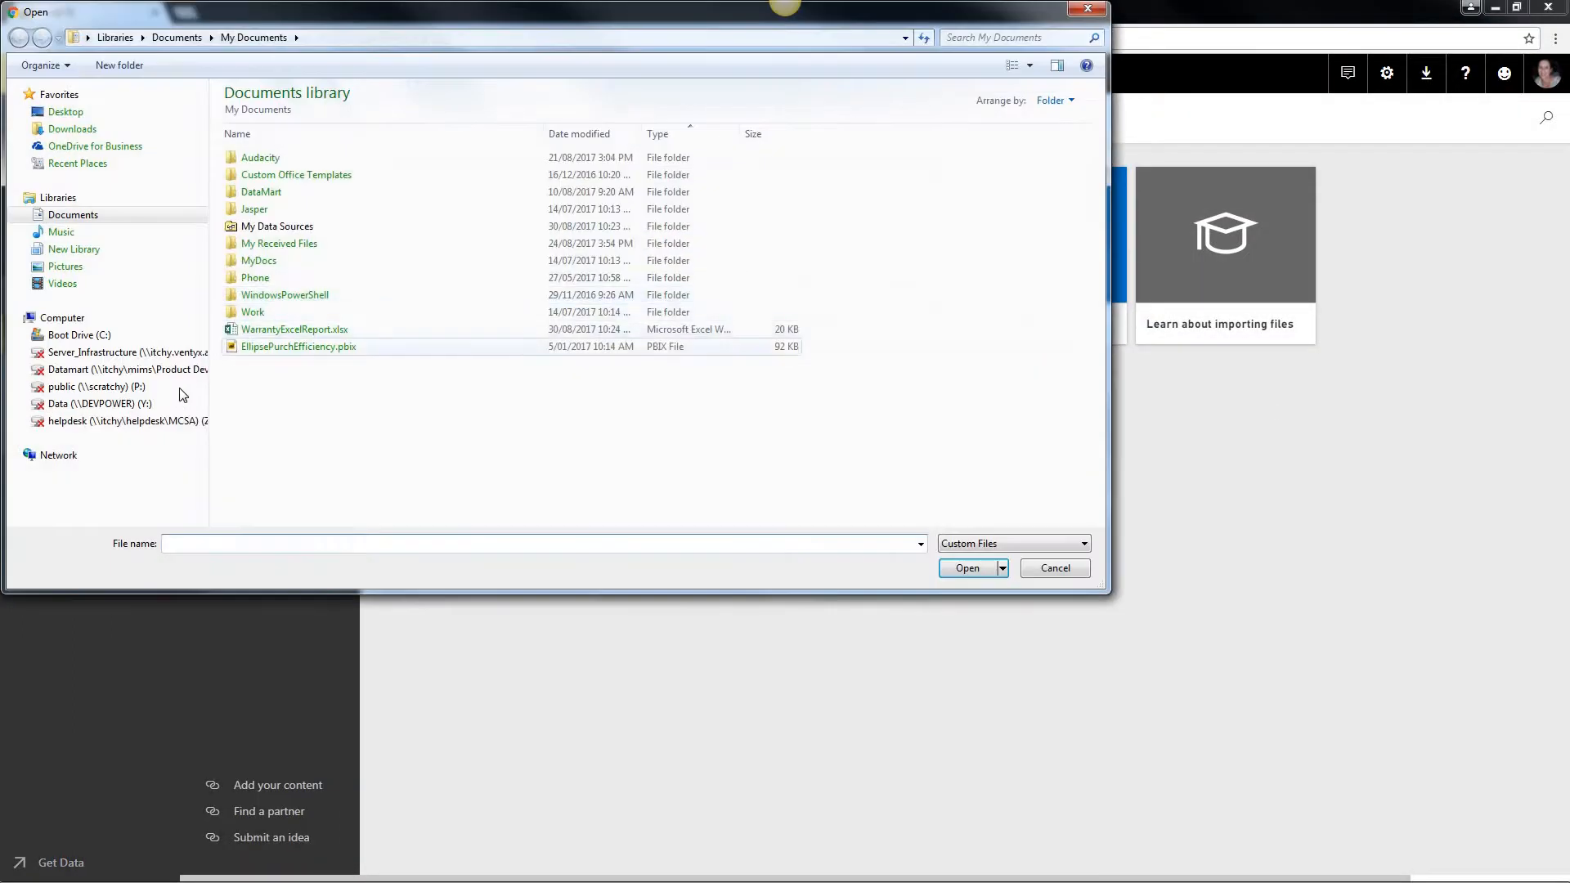
click(25, 334)
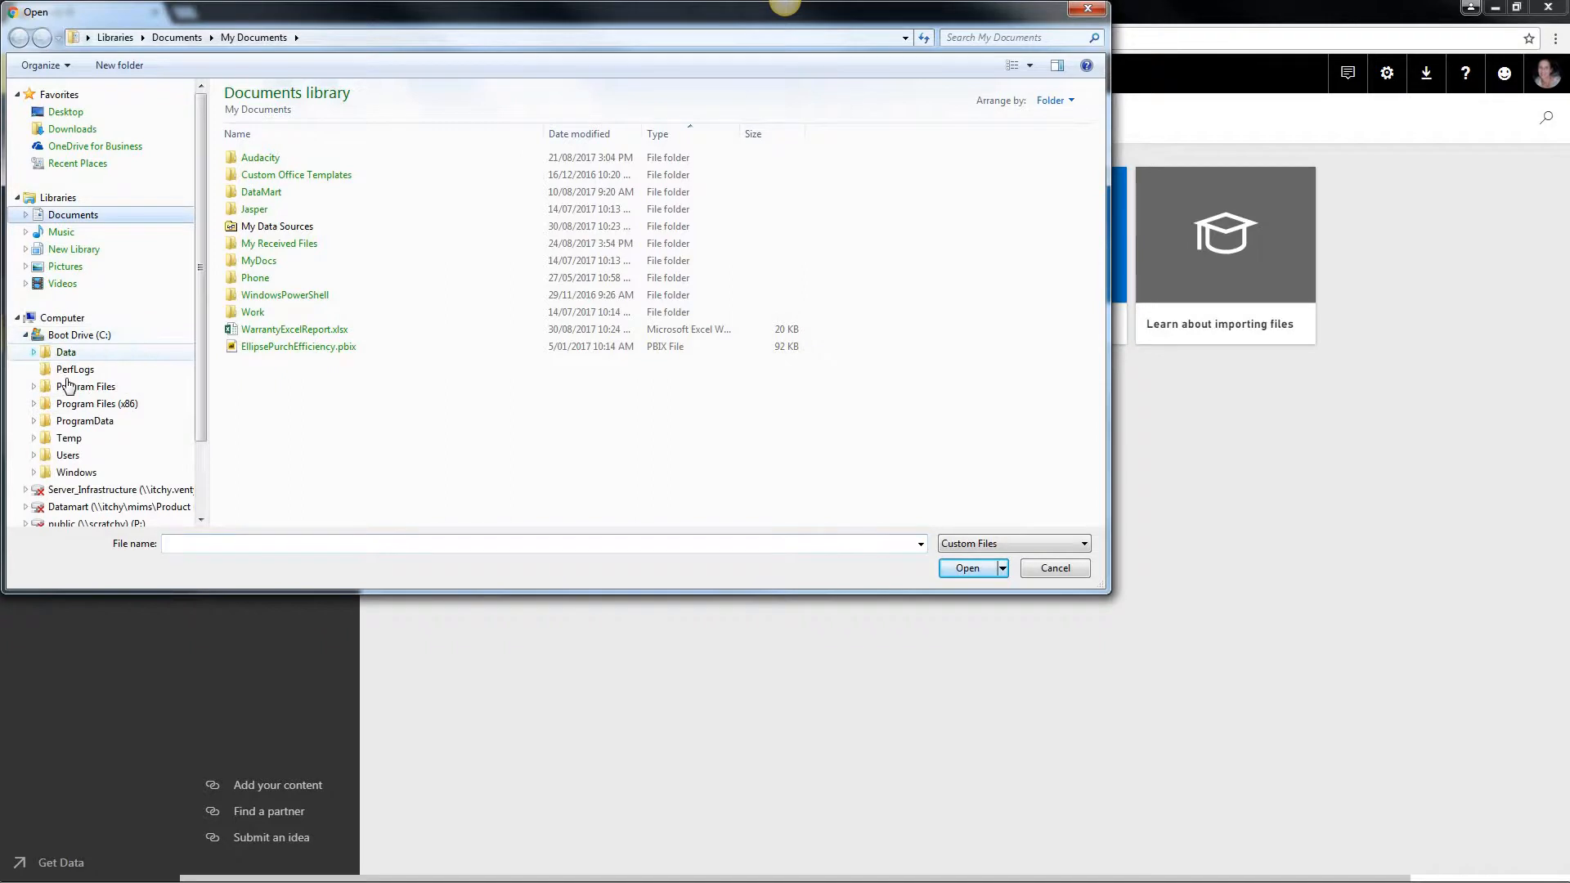
click(33, 352)
click(42, 404)
click(97, 421)
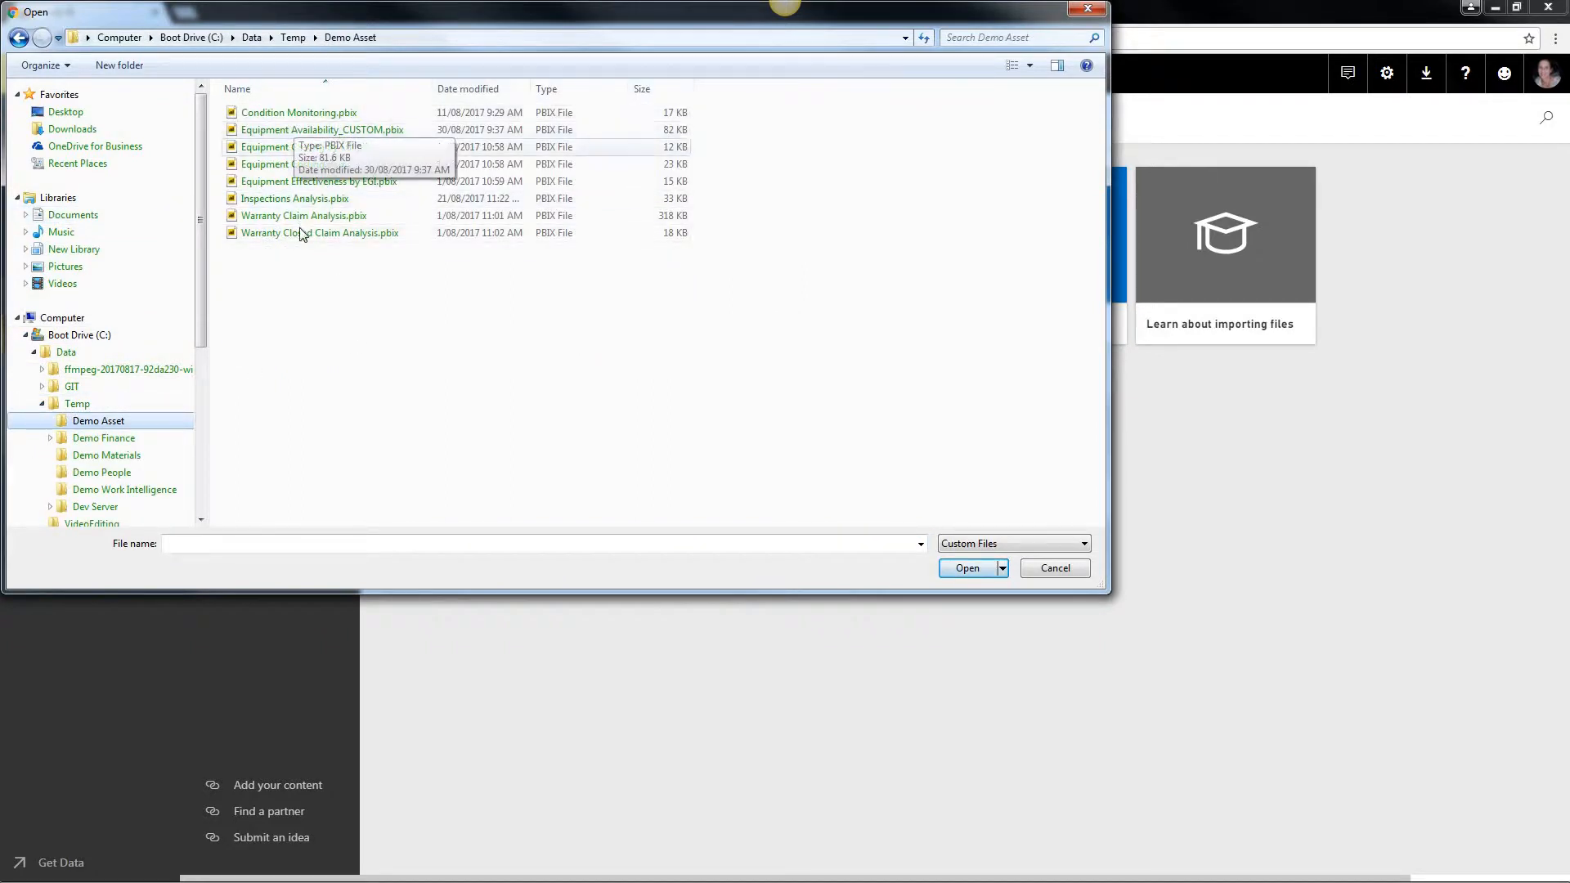
click(292, 217)
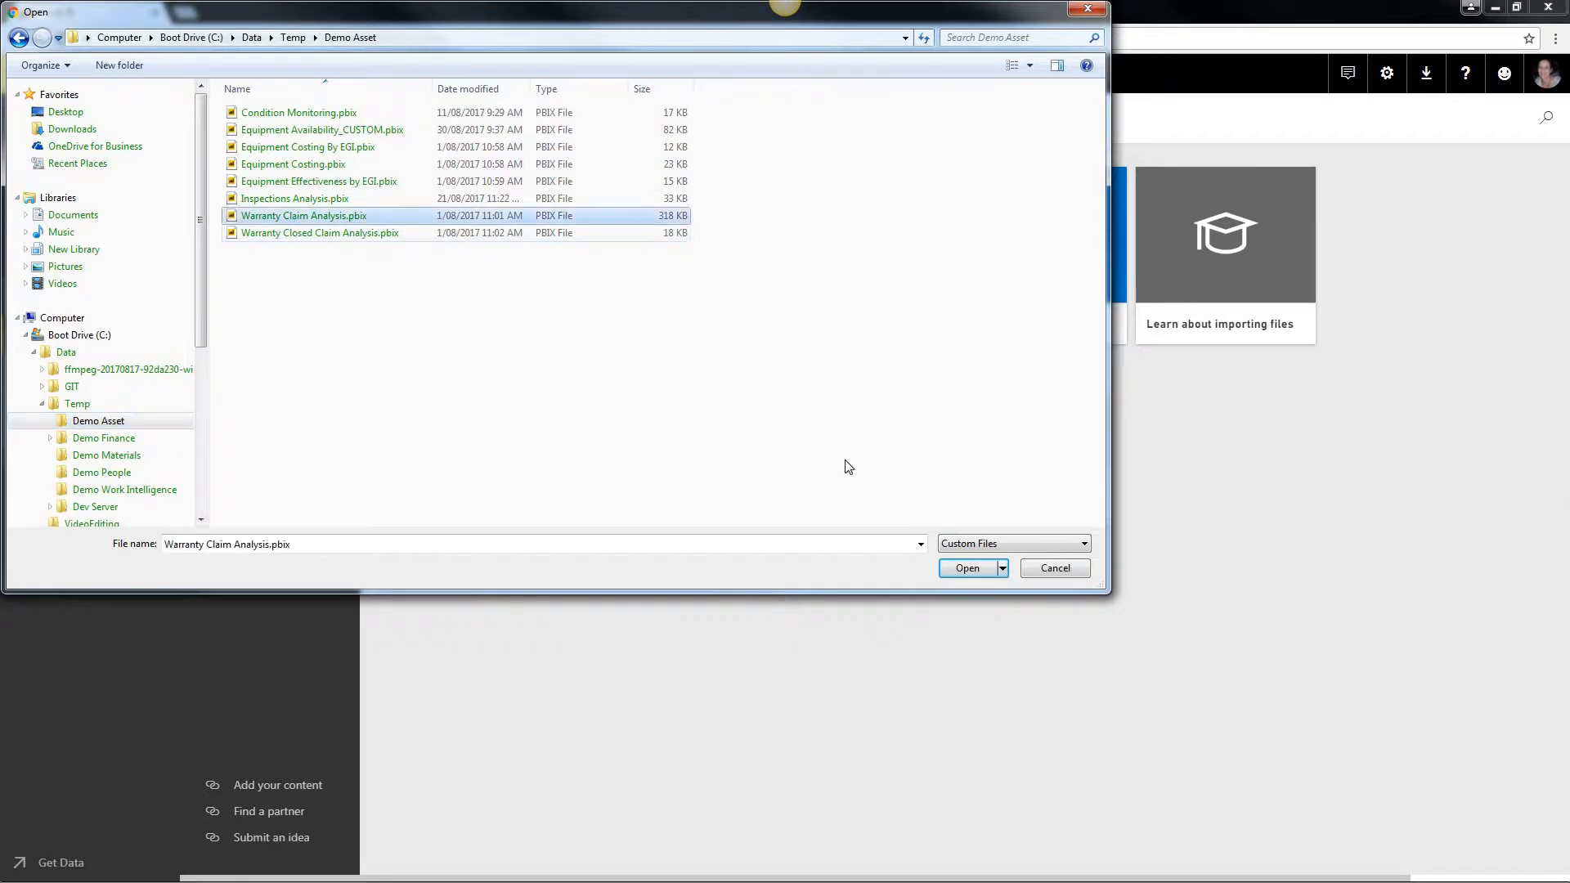
click(967, 568)
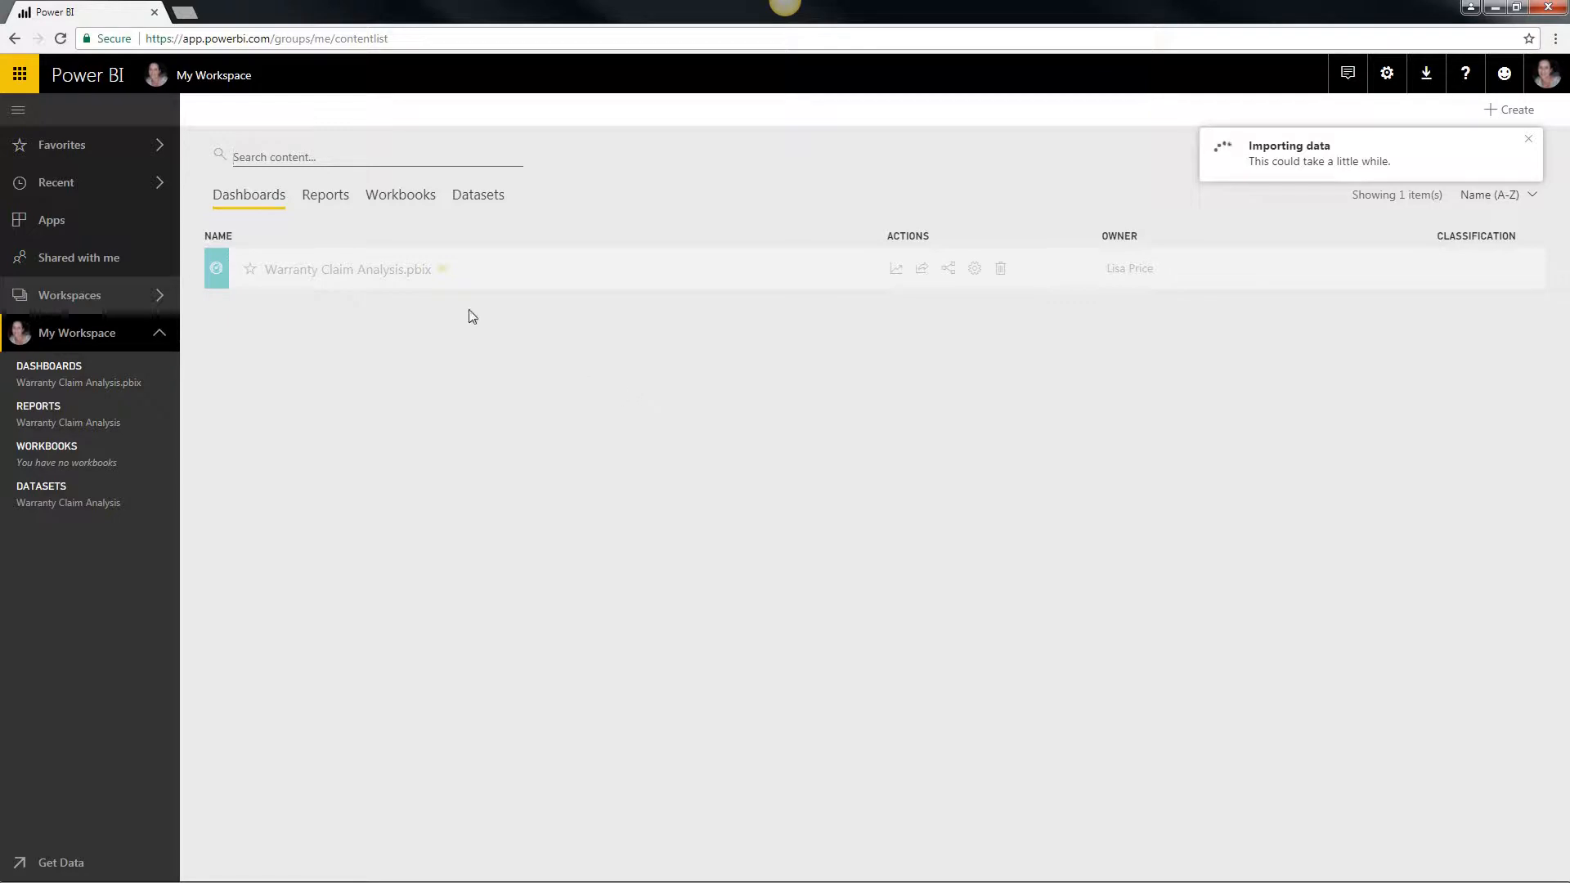
Step: Check the imported report and delete the Warranty Claim Analysis.pbix dashboard from My Workspace
click(331, 211)
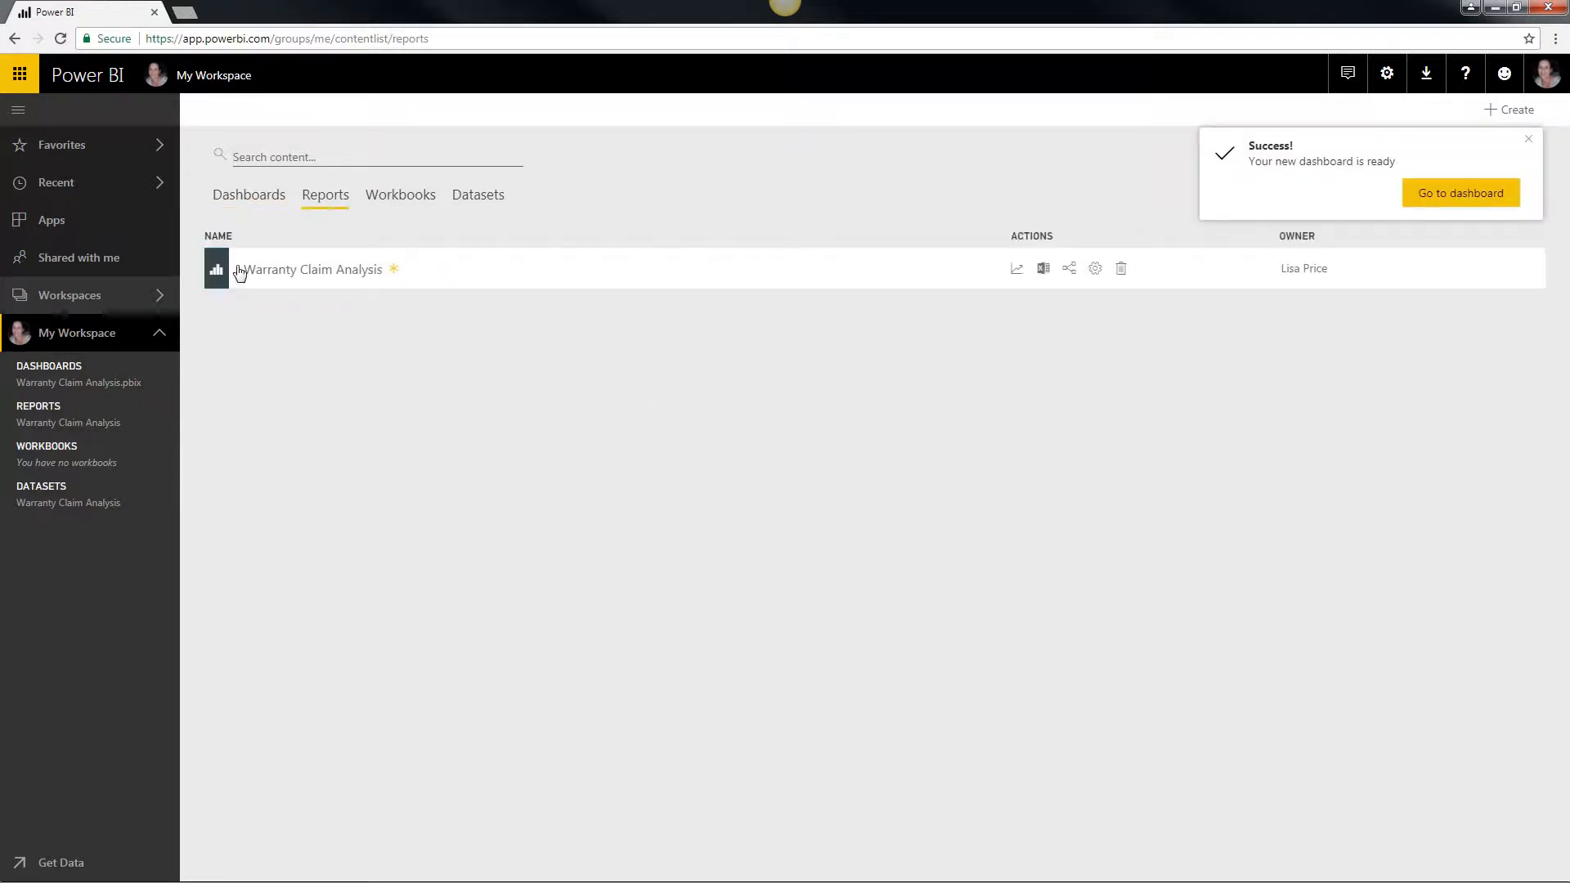
click(259, 203)
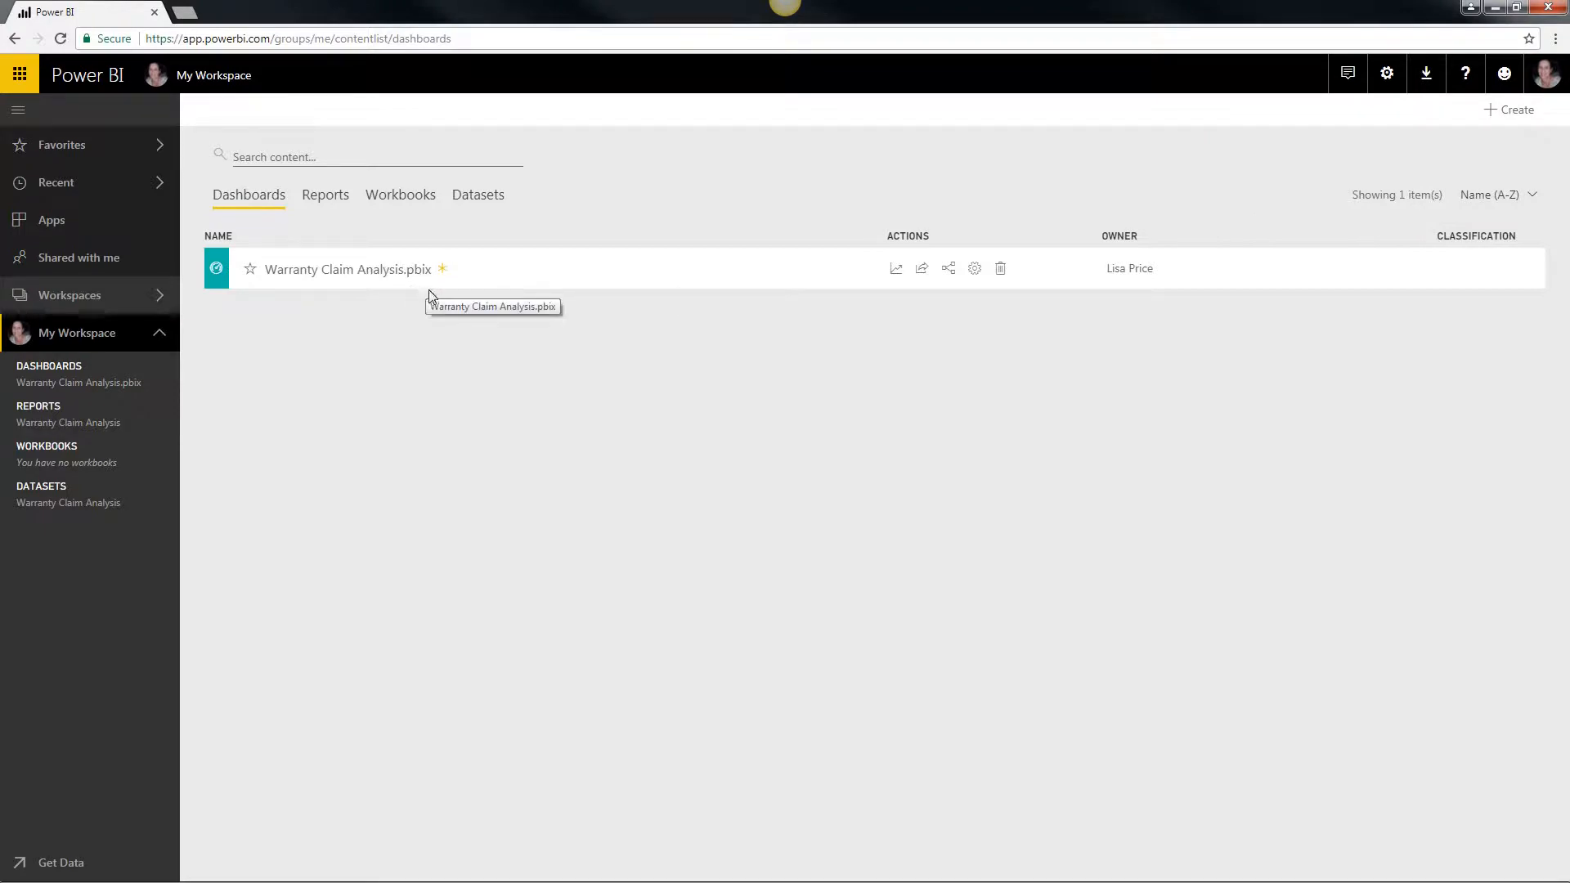
click(1001, 271)
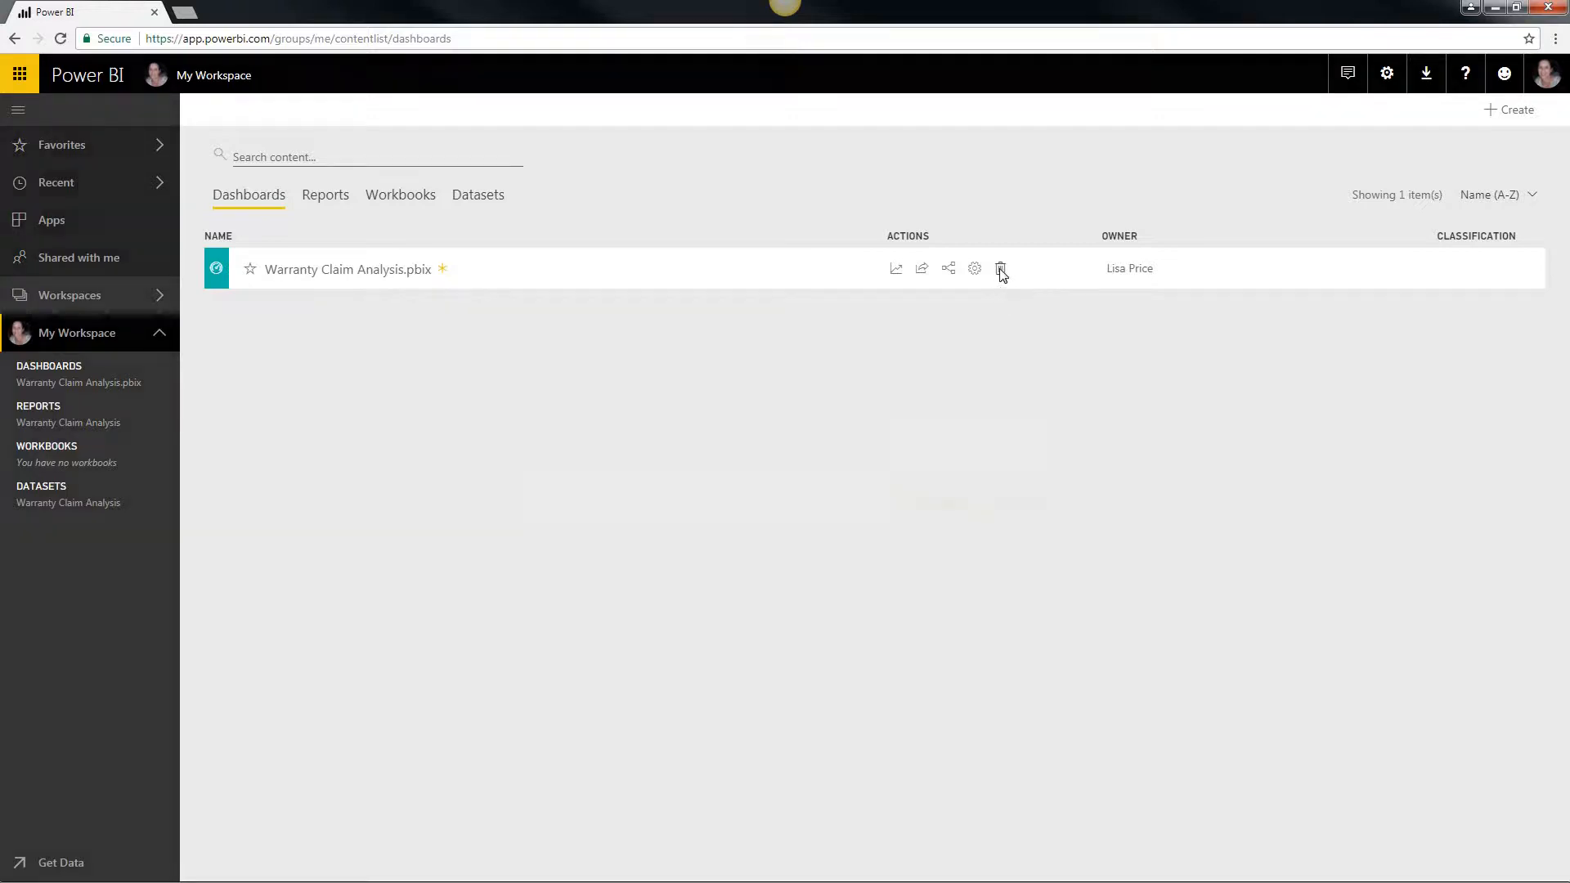
click(940, 503)
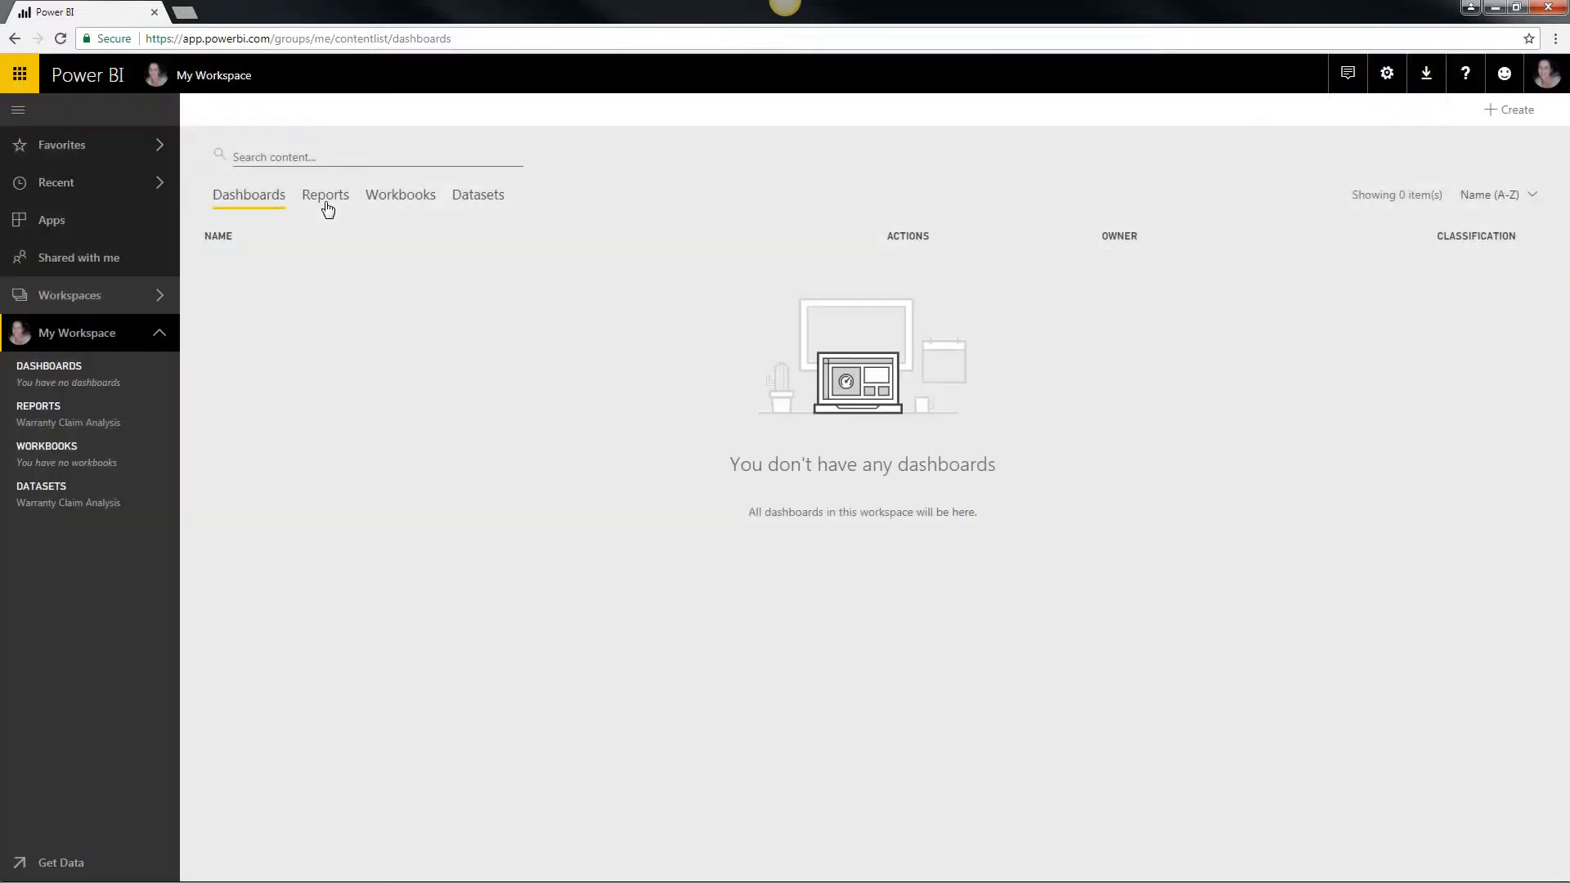
Step: Open the Warranty Claim Analysis report and its dataset of the same name
click(327, 209)
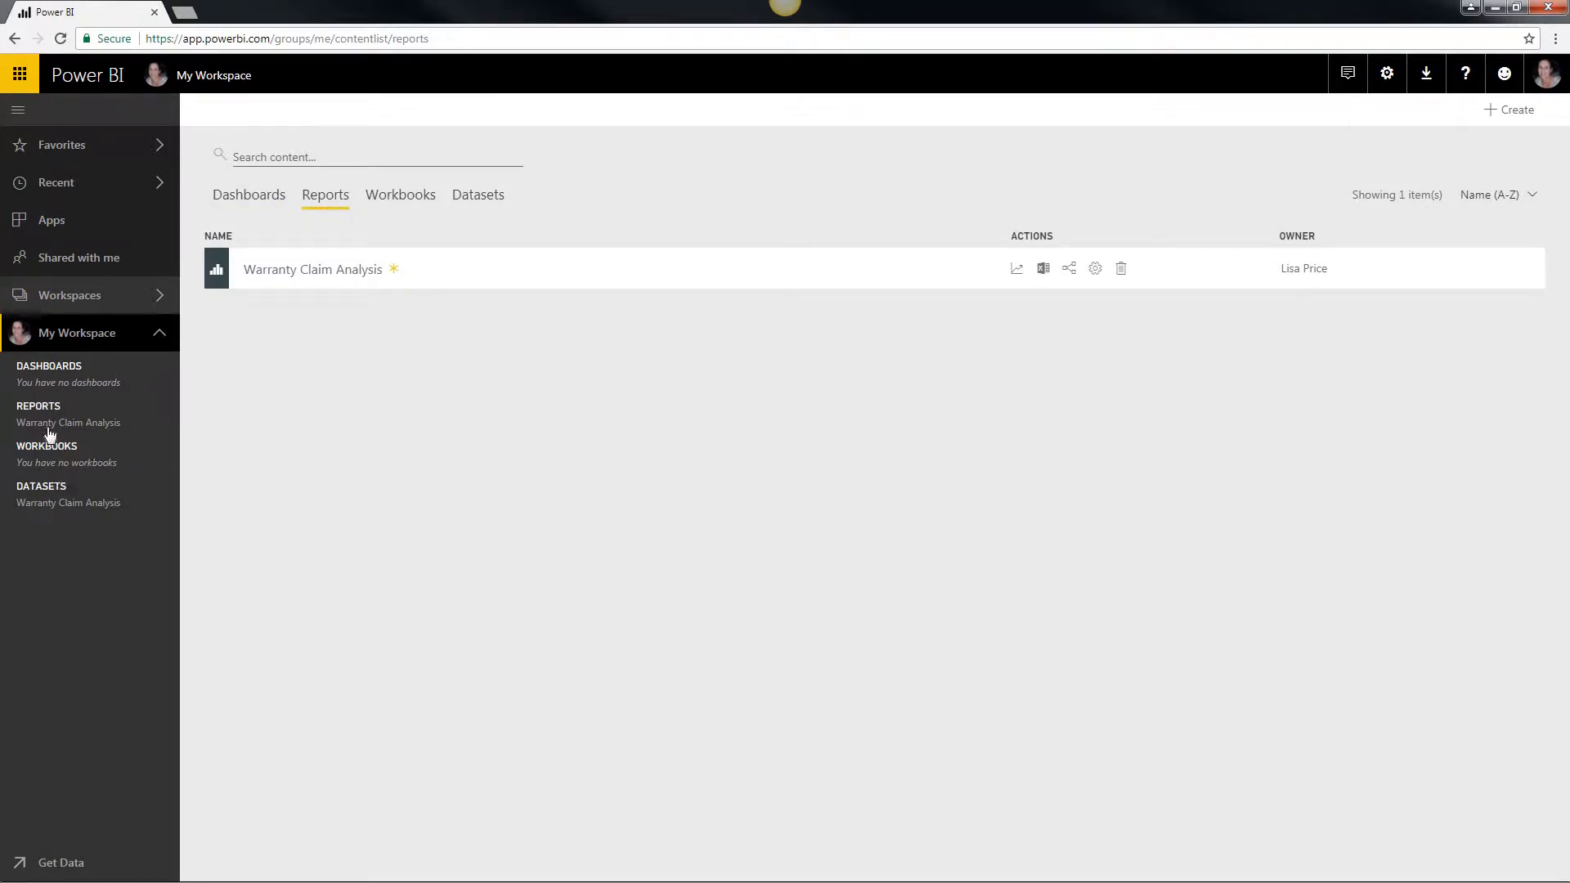
click(314, 270)
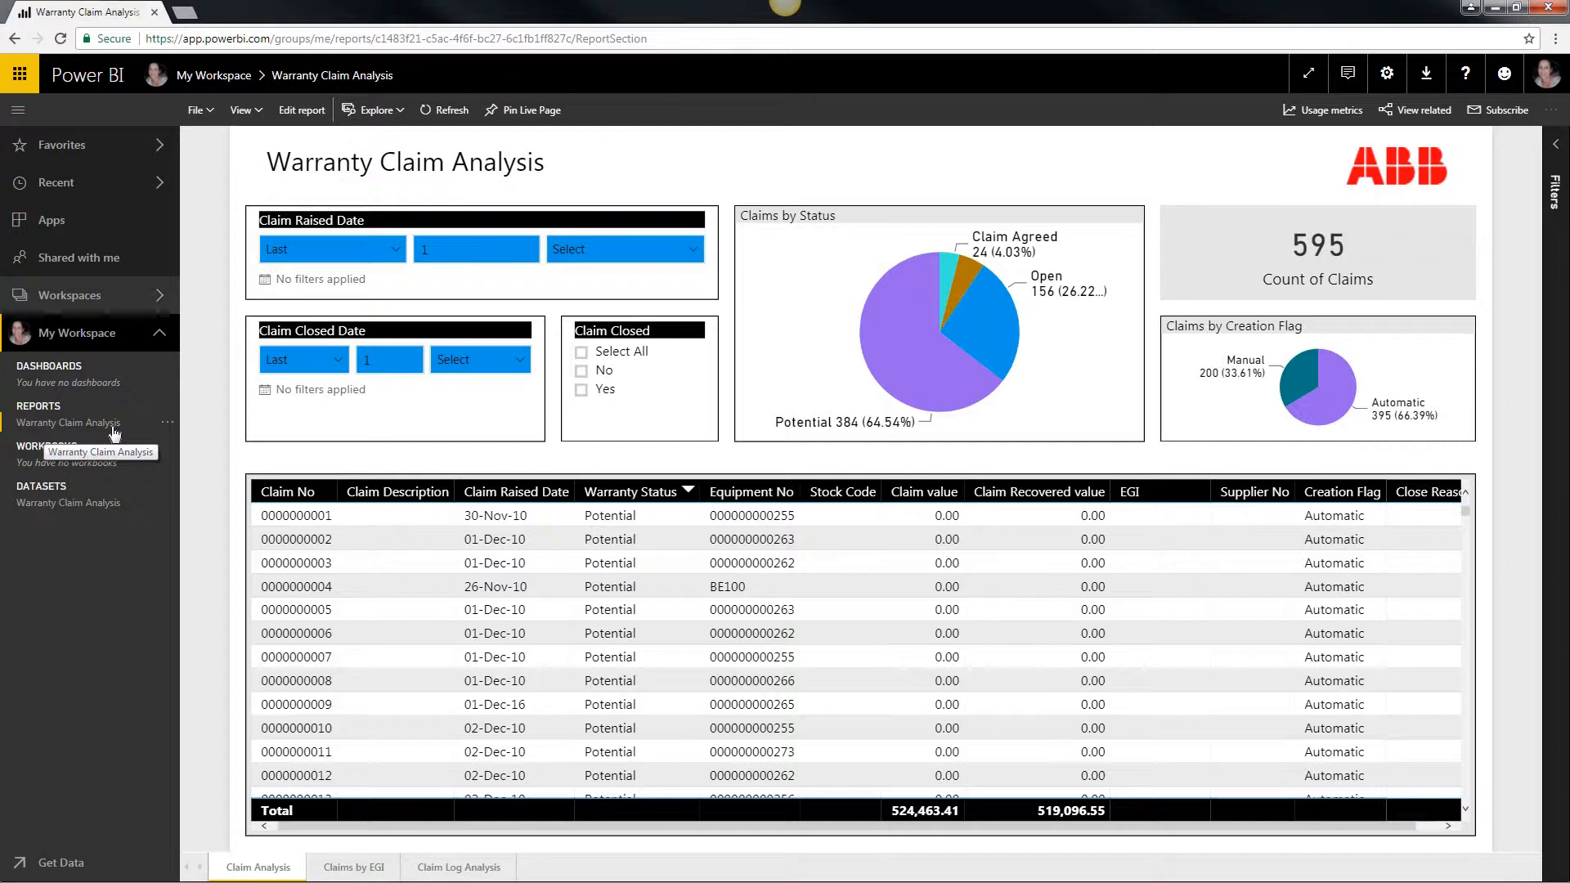
click(76, 508)
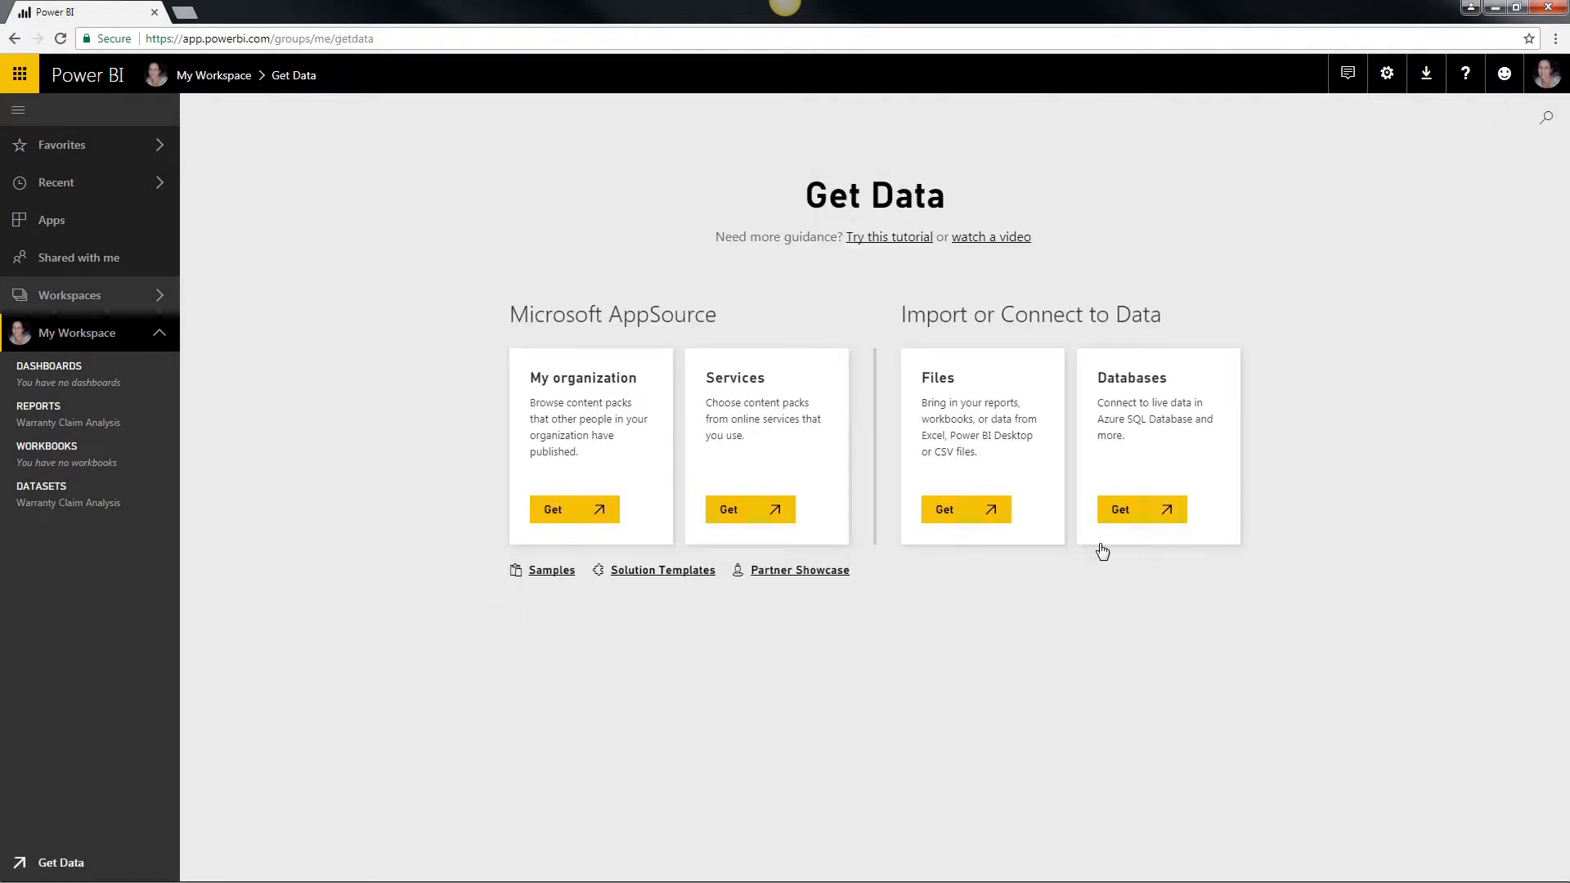
Step: Connect to the SQL Server Analysis Services database WarrantyClaims - Model through the EllipseSSASDev gateway
click(1148, 514)
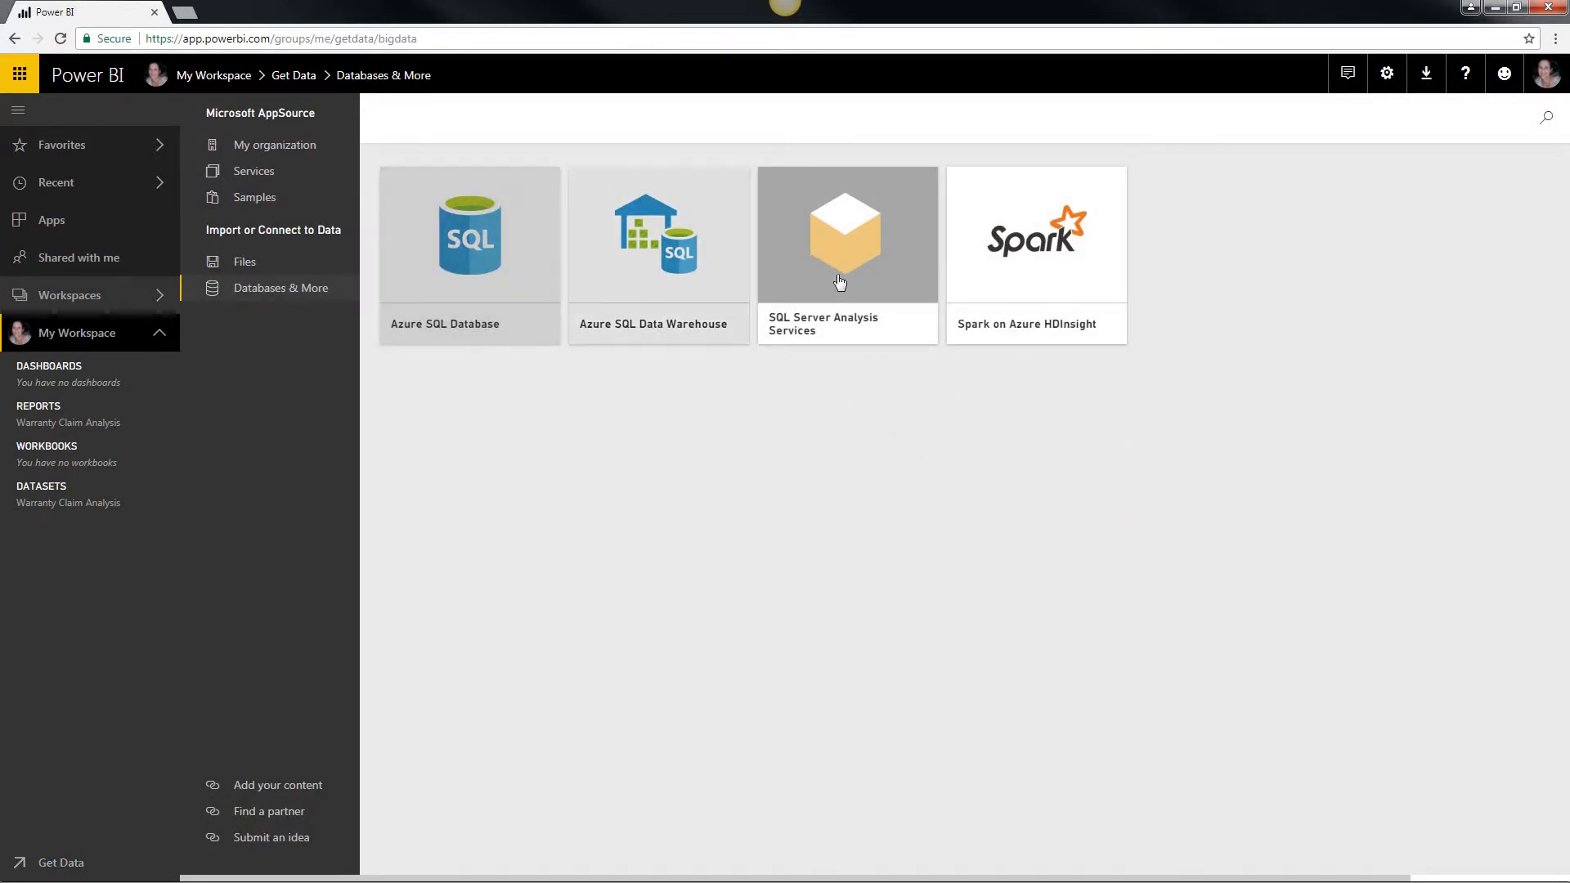
click(863, 328)
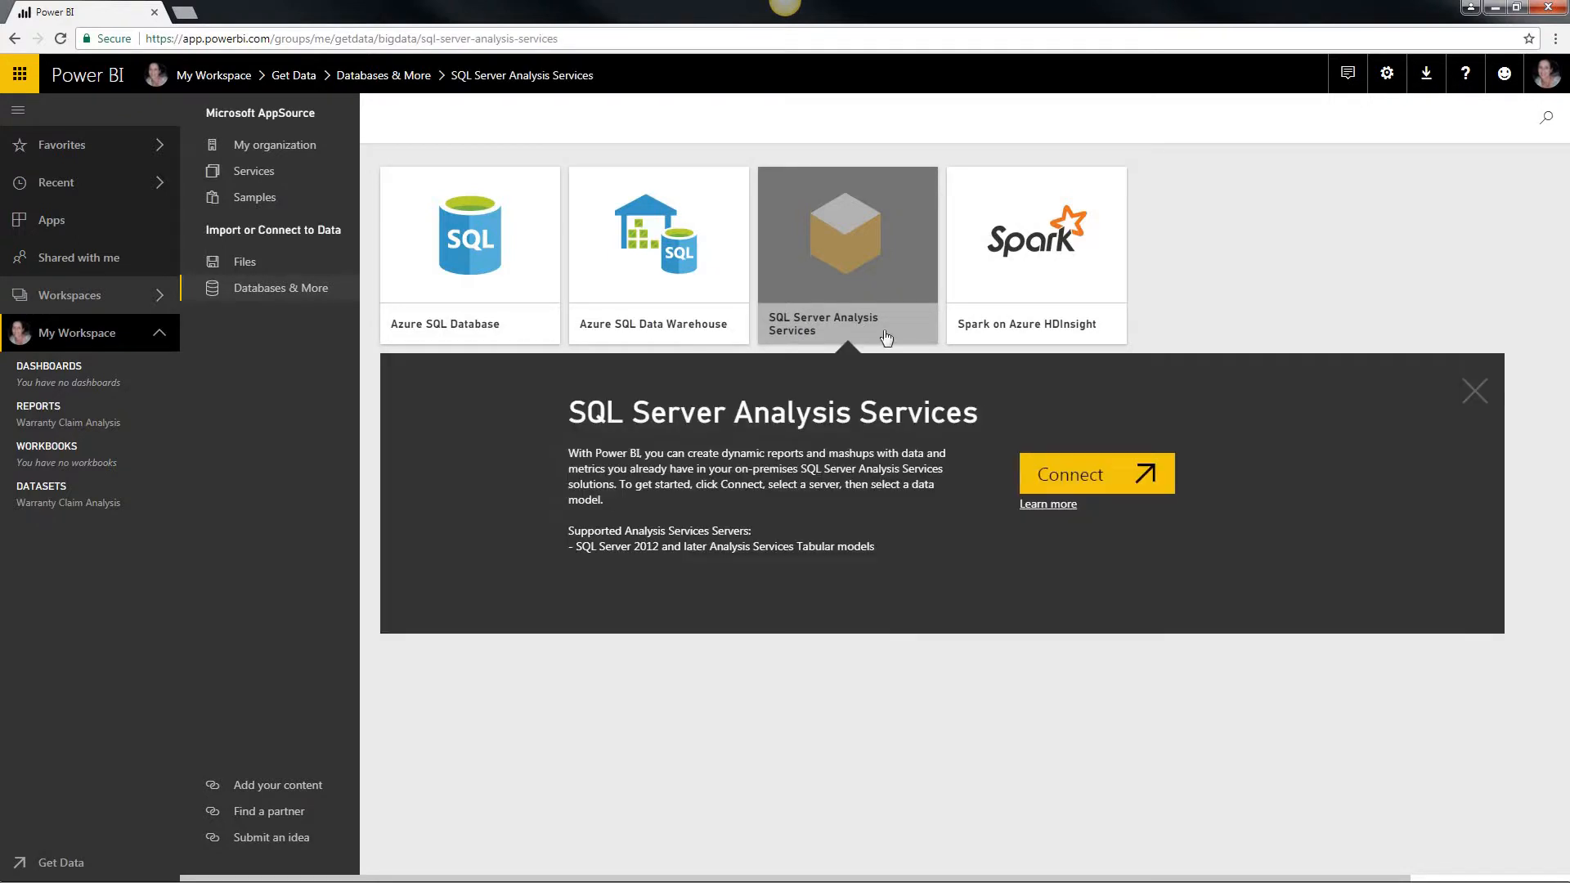
click(1093, 470)
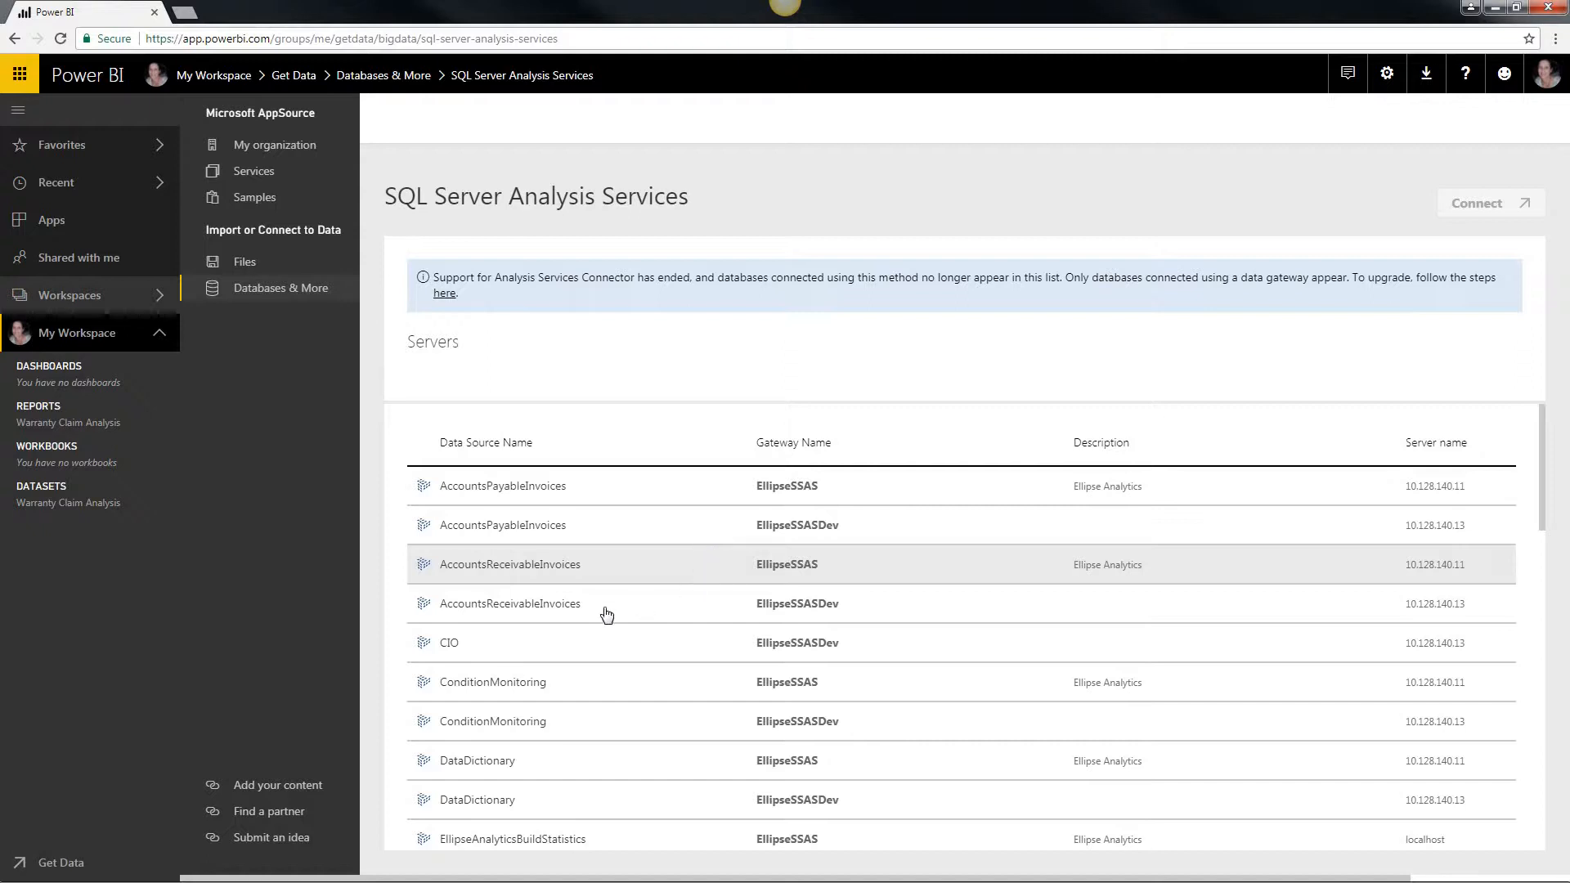
scroll(634, 618, down, 6)
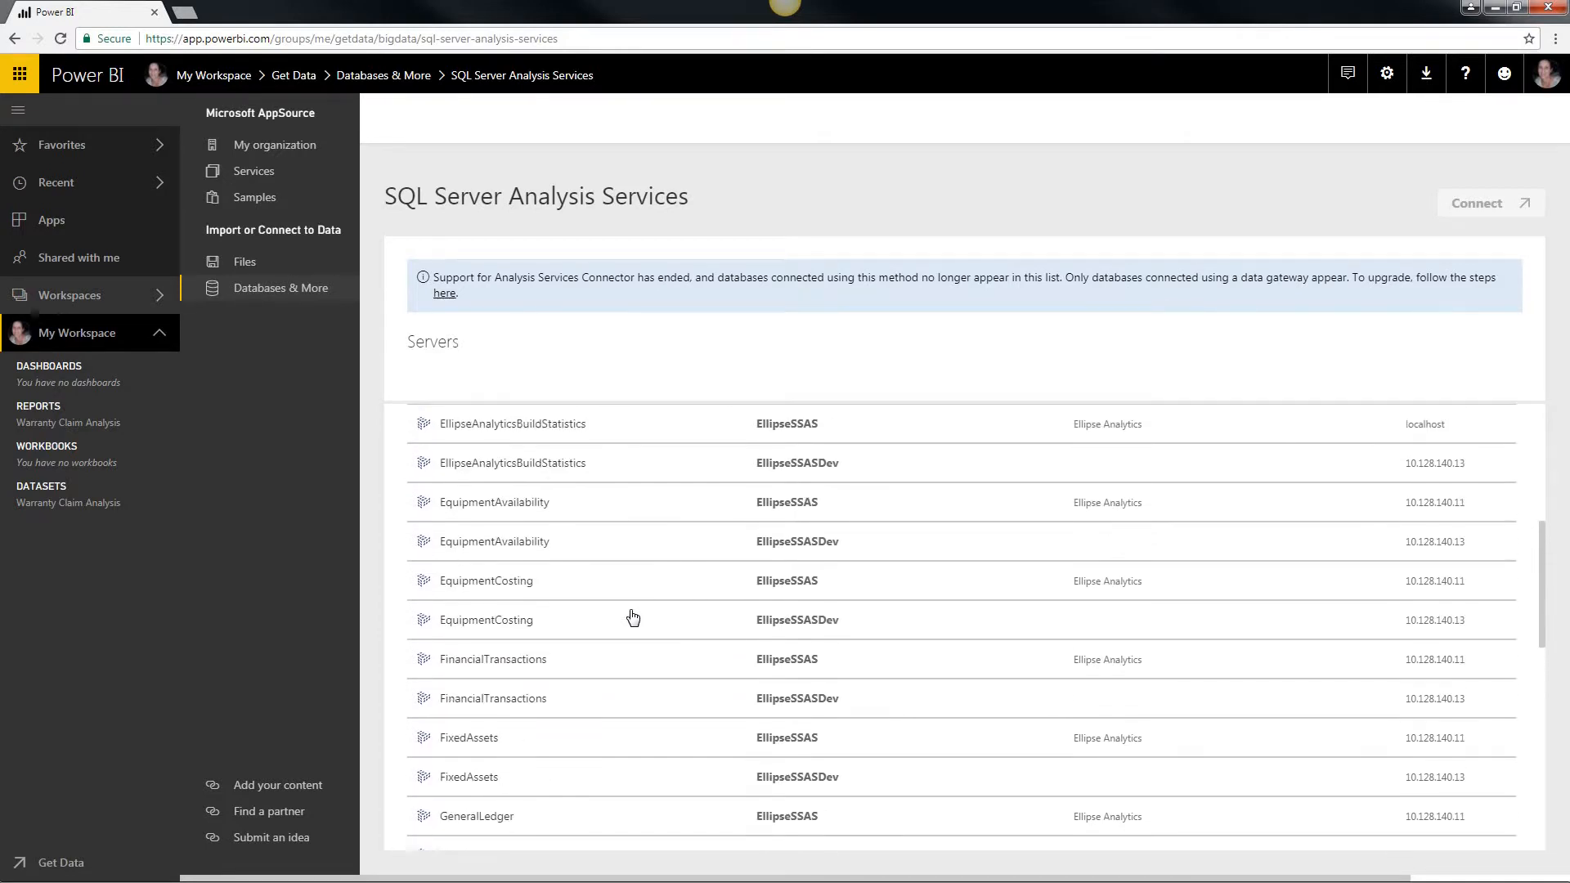
scroll(634, 618, down, 5)
scroll(634, 618, down, 2)
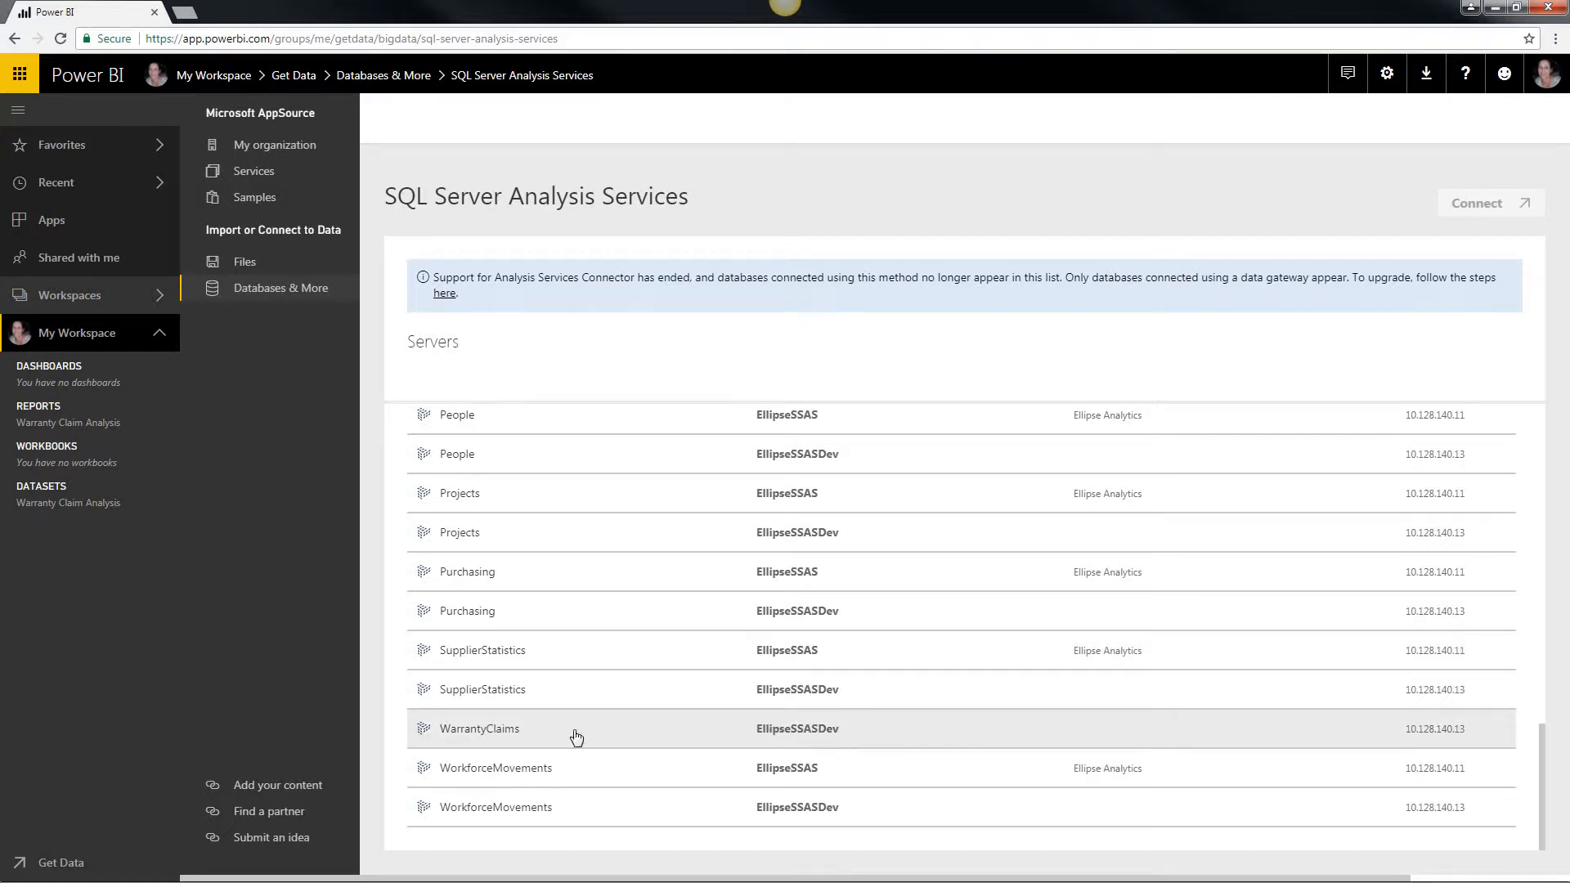
click(496, 730)
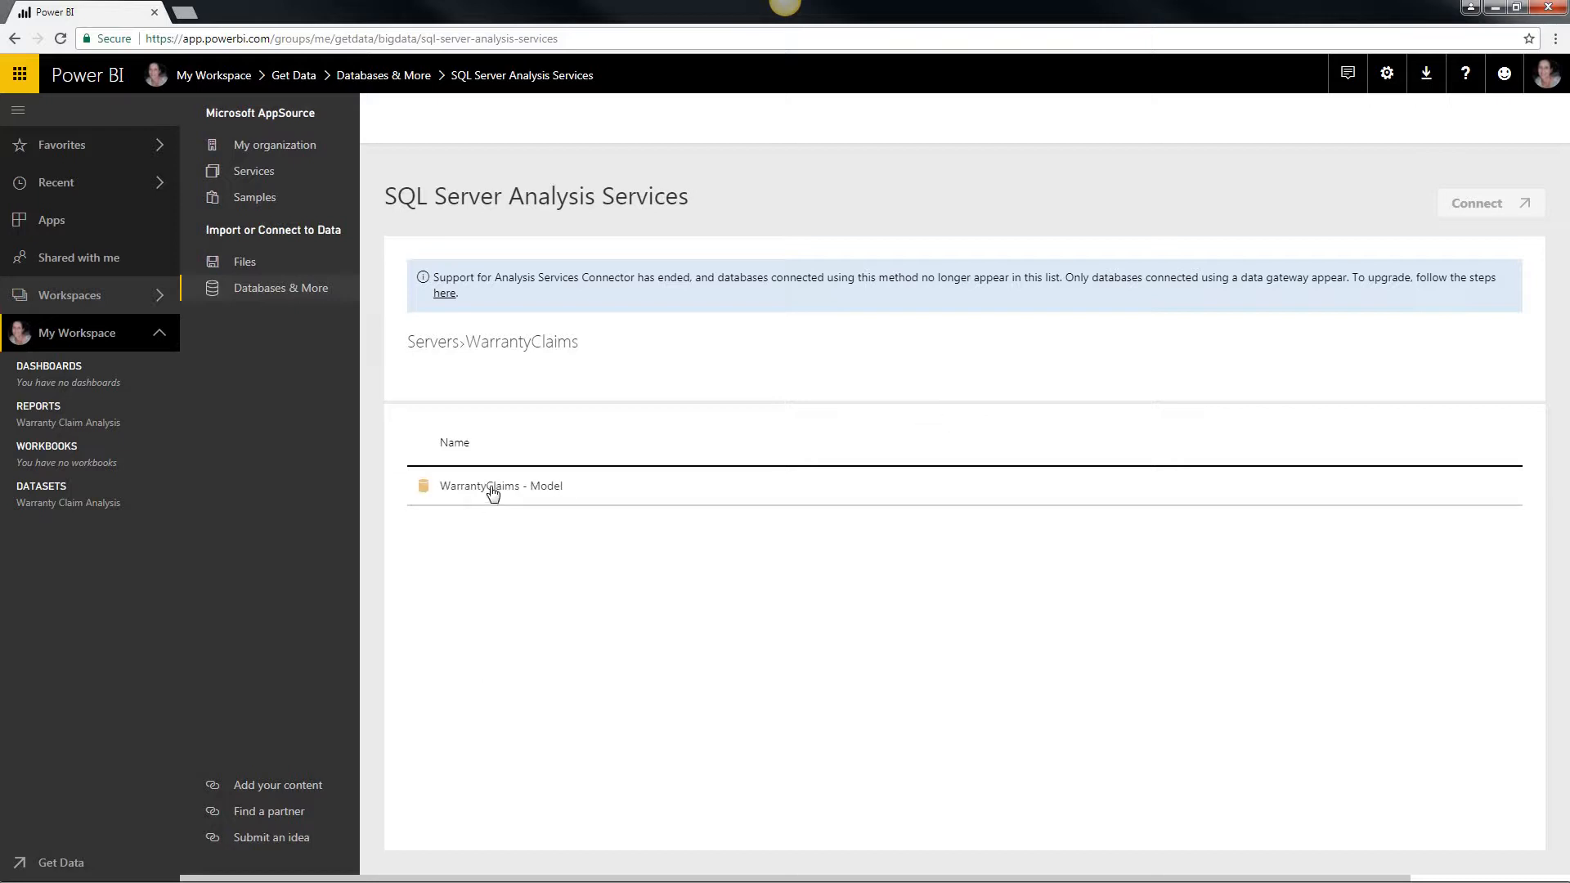
click(493, 488)
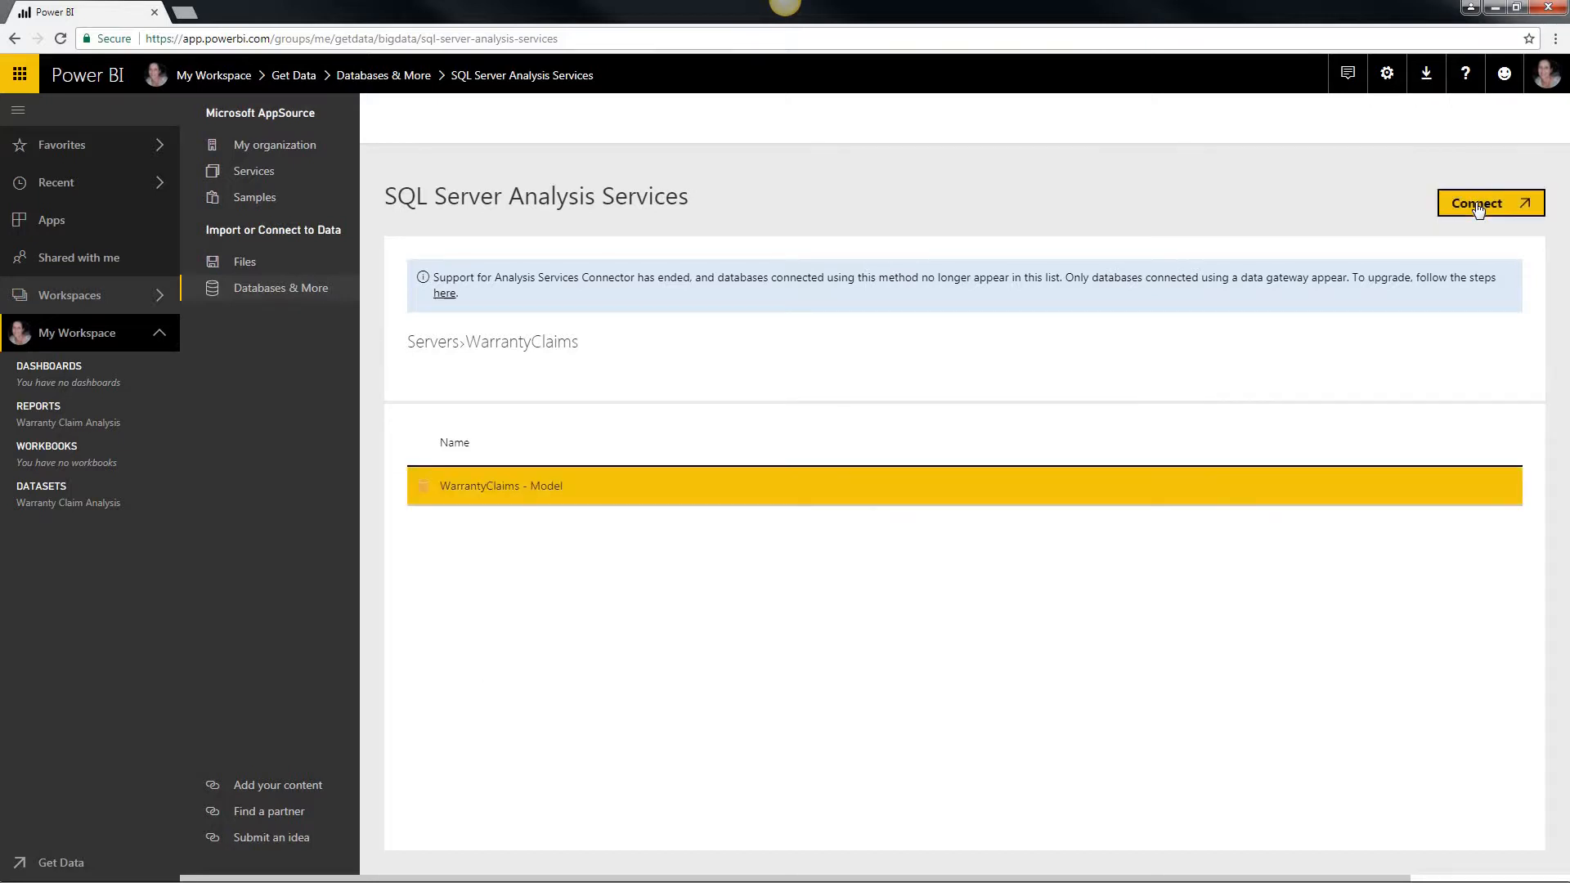
click(1478, 207)
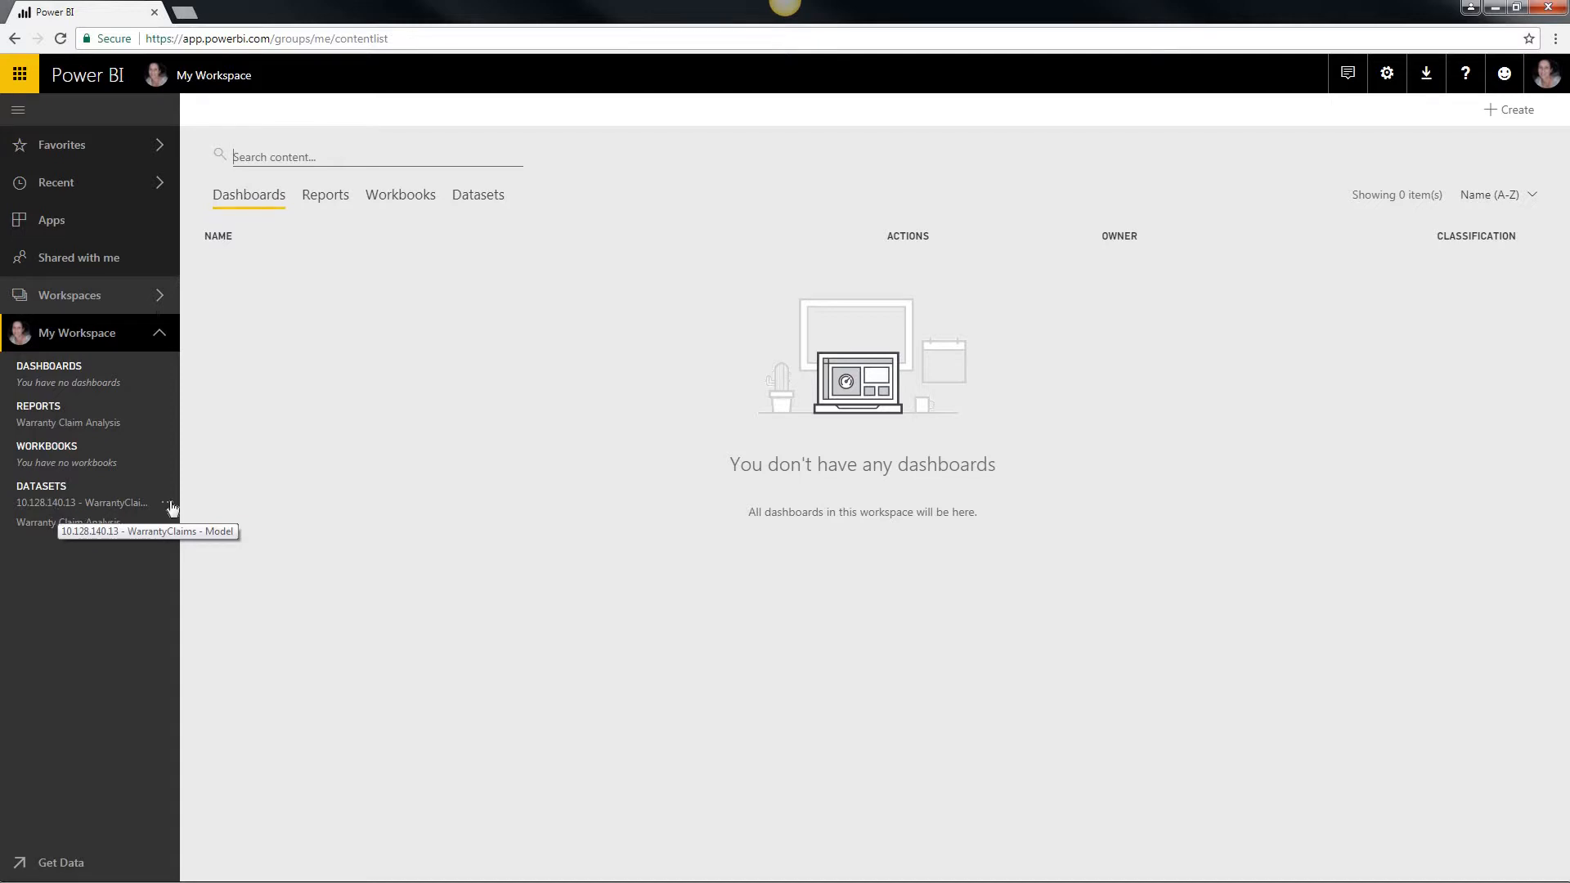
Step: Examine the available options of the WarrantyClaims - Model and Warranty Claim Analysis datasets and open both datasets
click(169, 504)
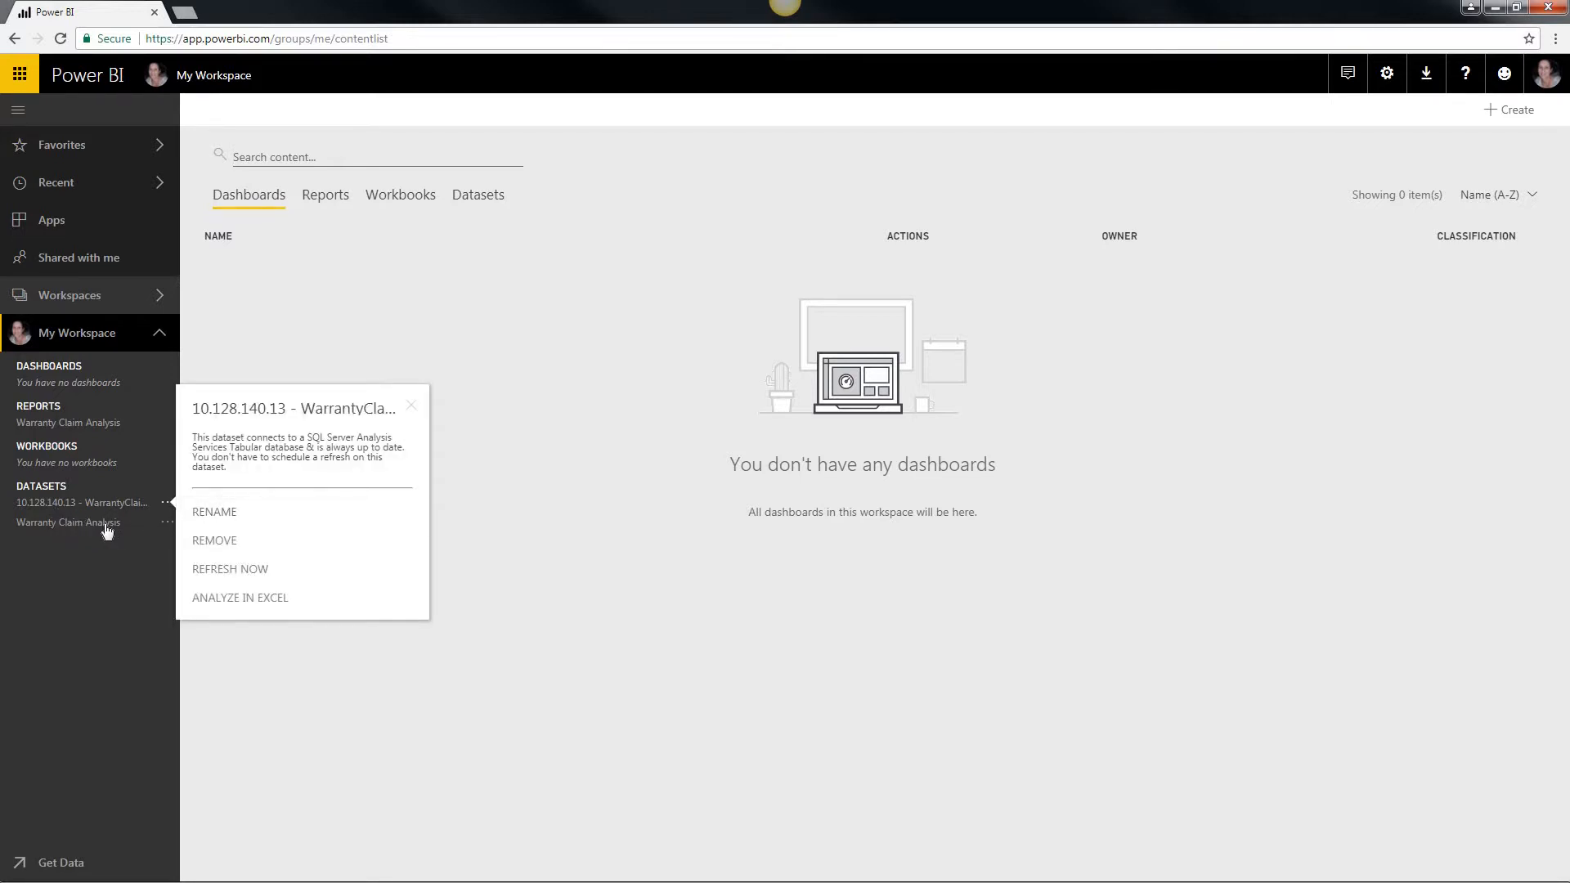
click(61, 526)
click(60, 524)
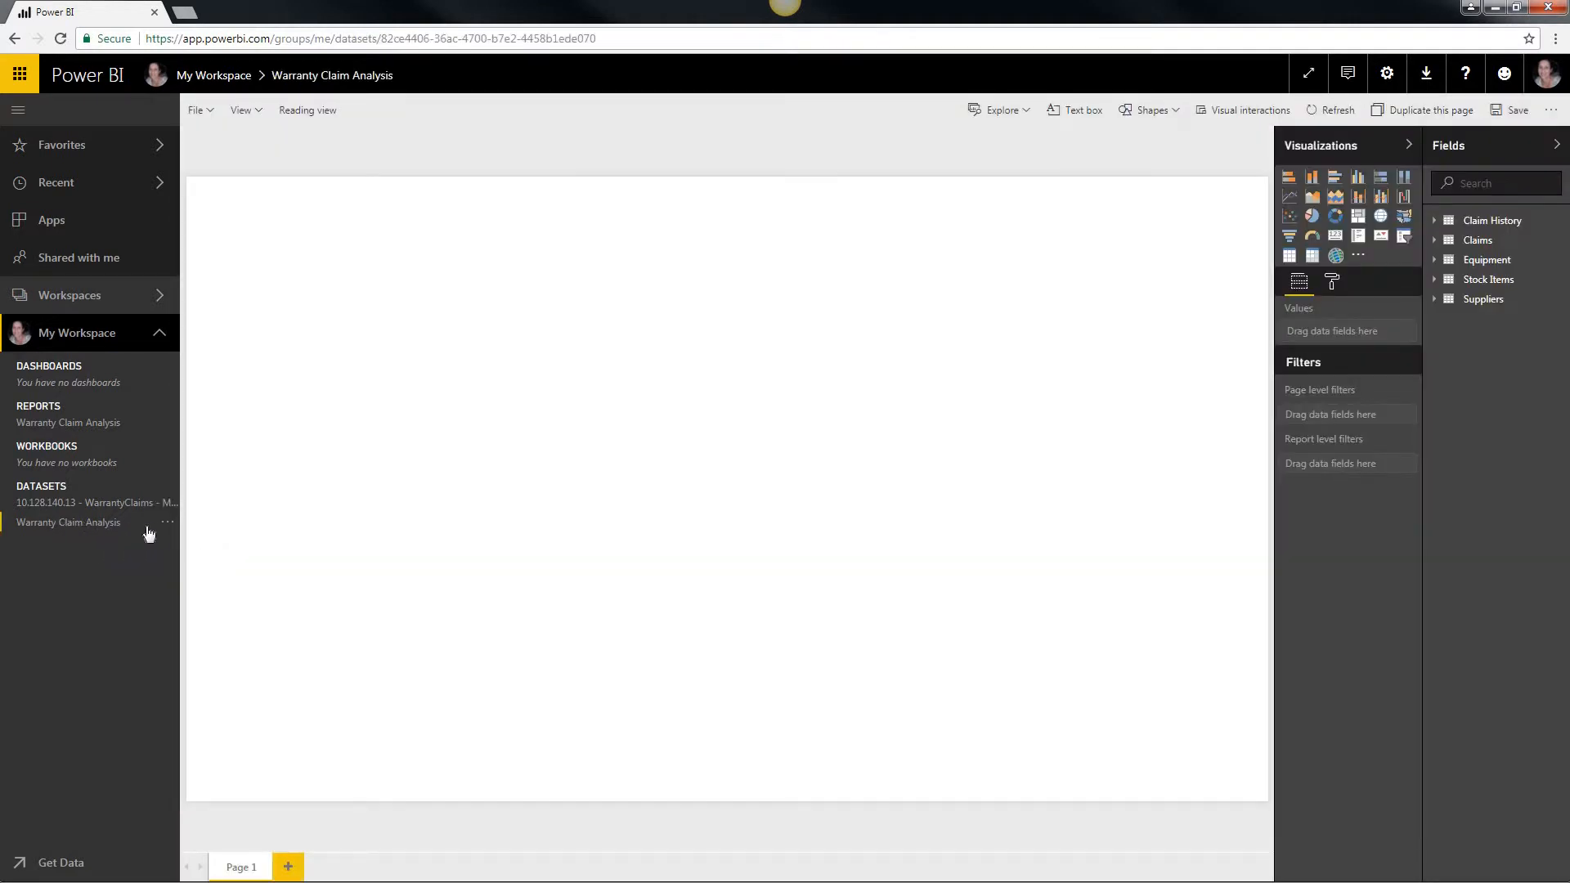
click(170, 526)
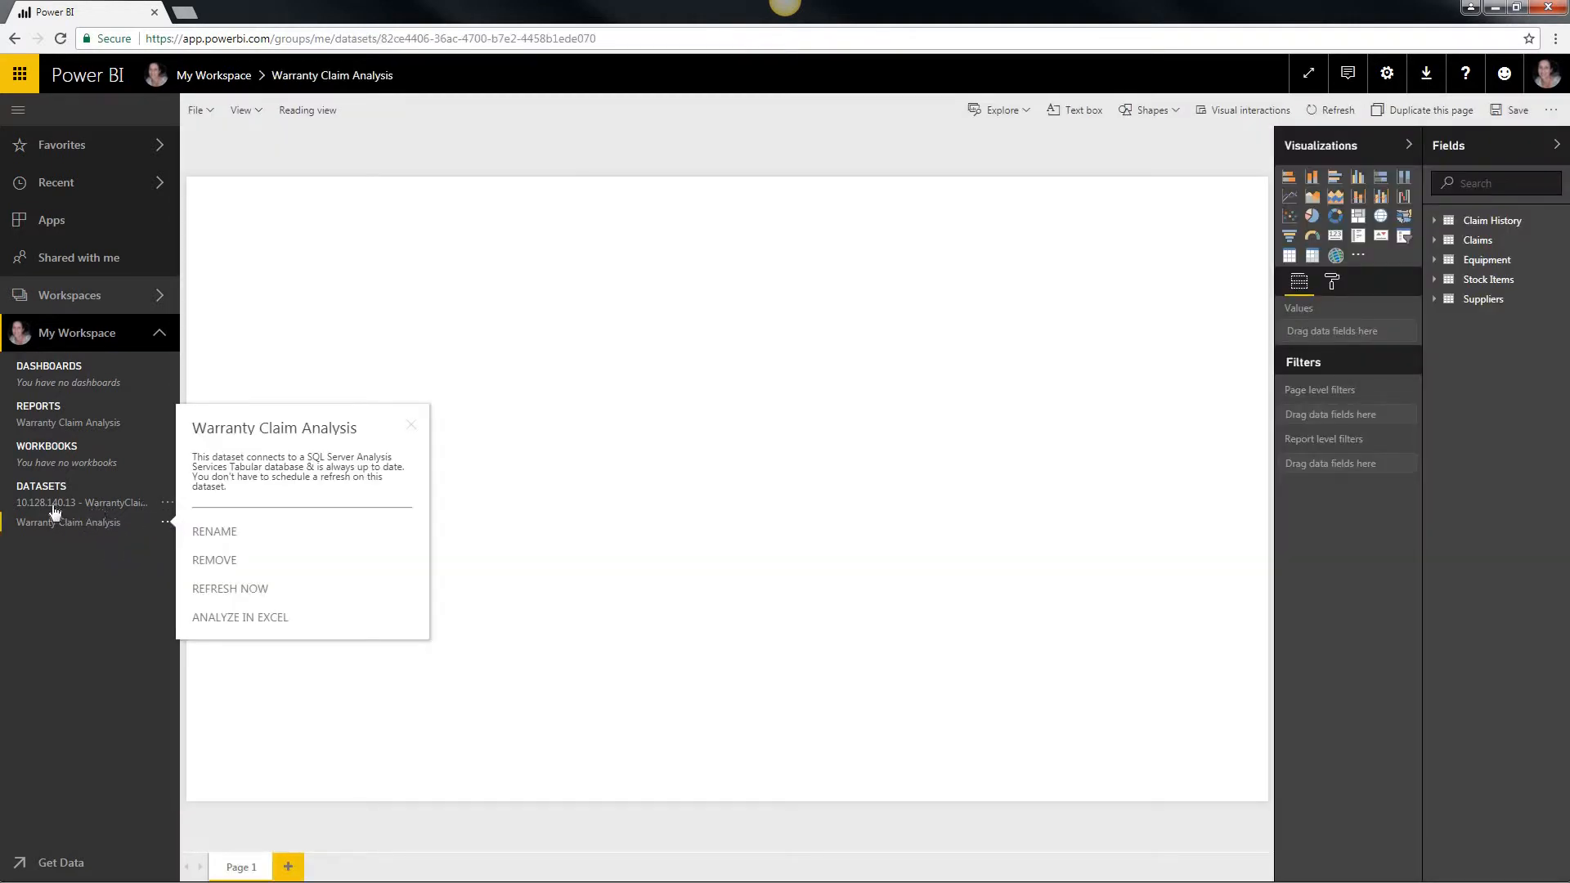
click(56, 505)
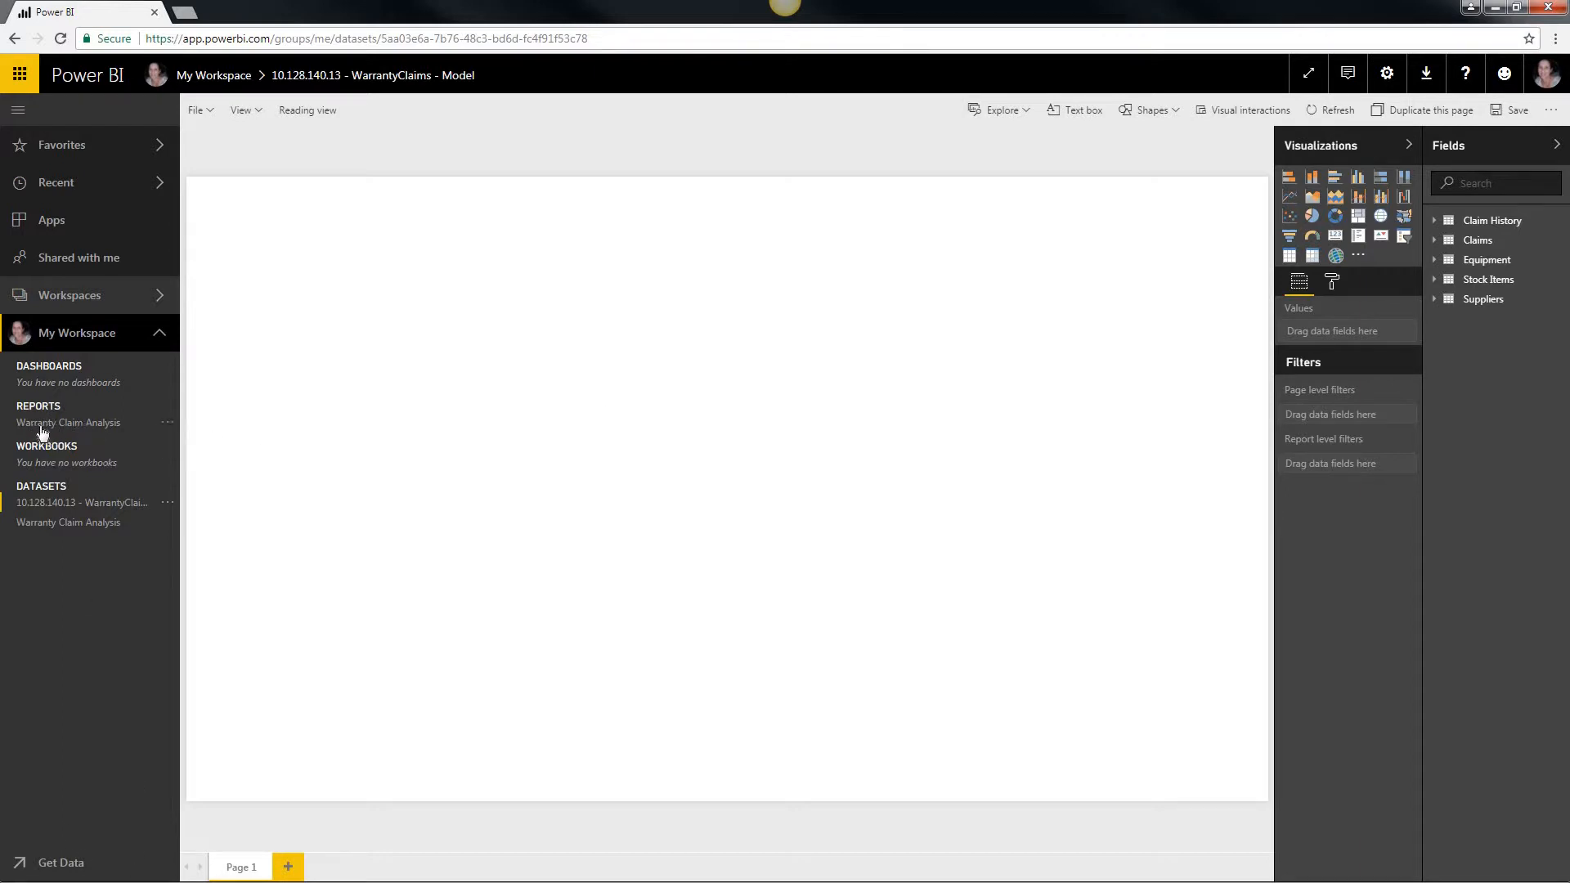
Step: Import the local file Inspections Analysis.pbix from the Demo Asset folder into My Workspace
click(60, 863)
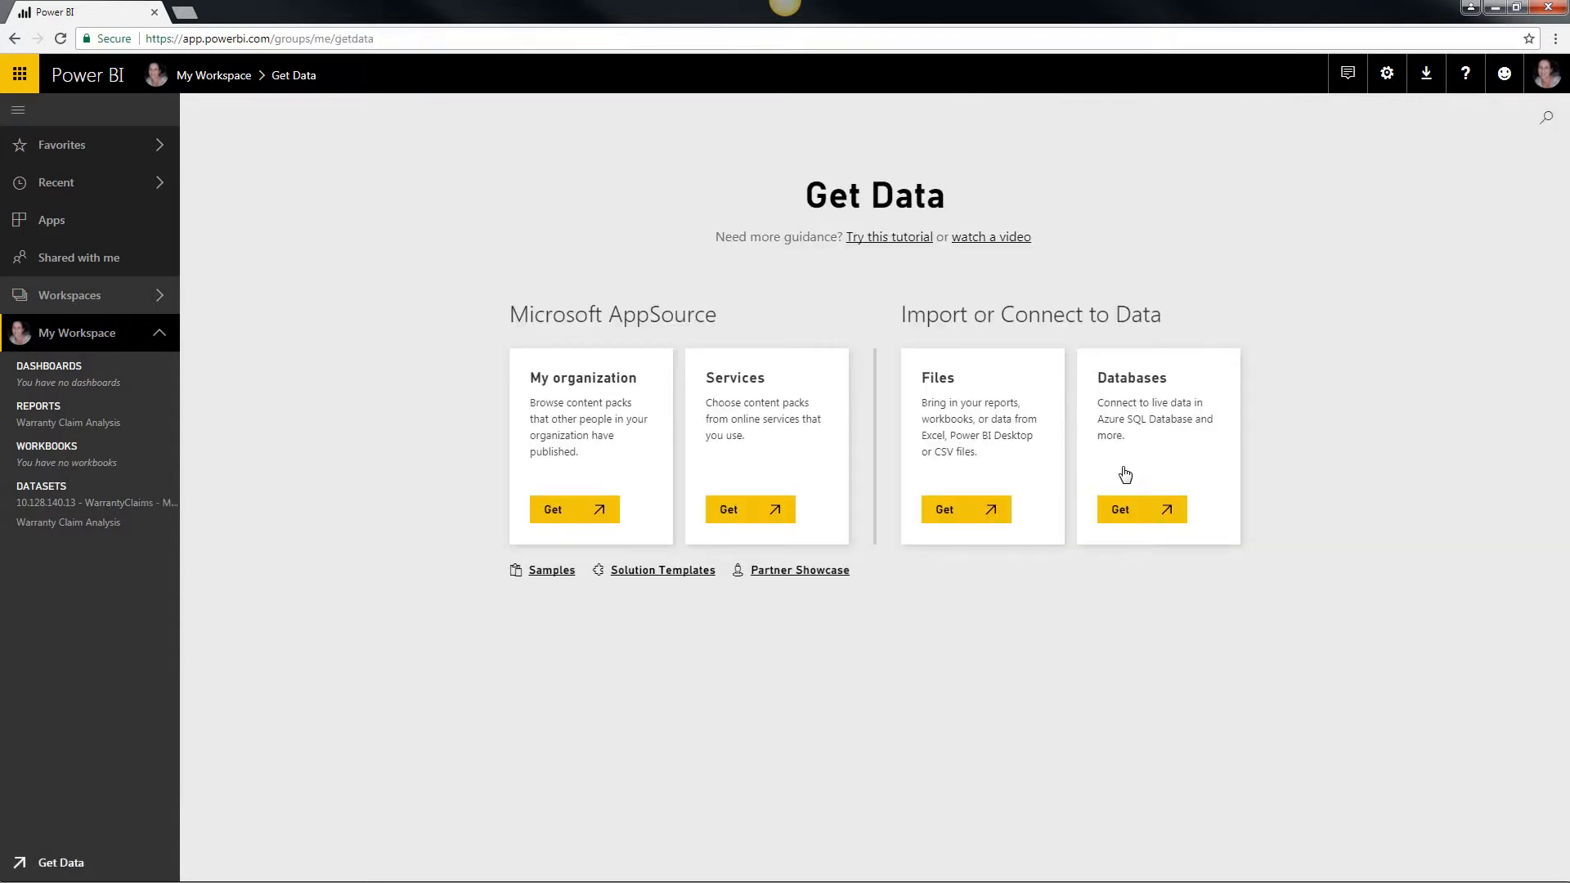
click(965, 440)
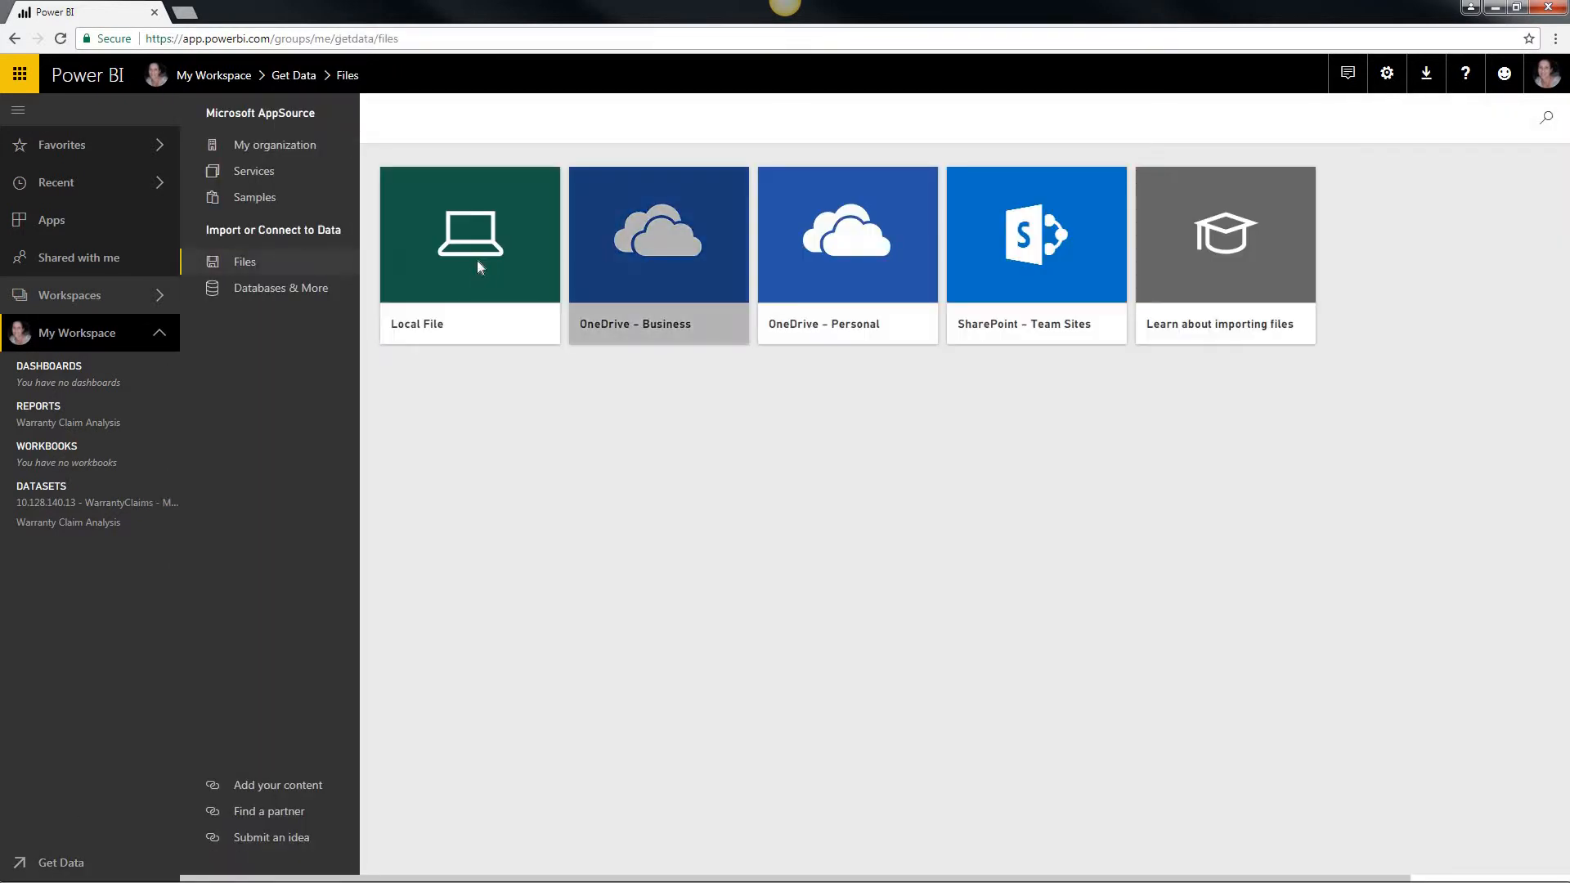
click(479, 270)
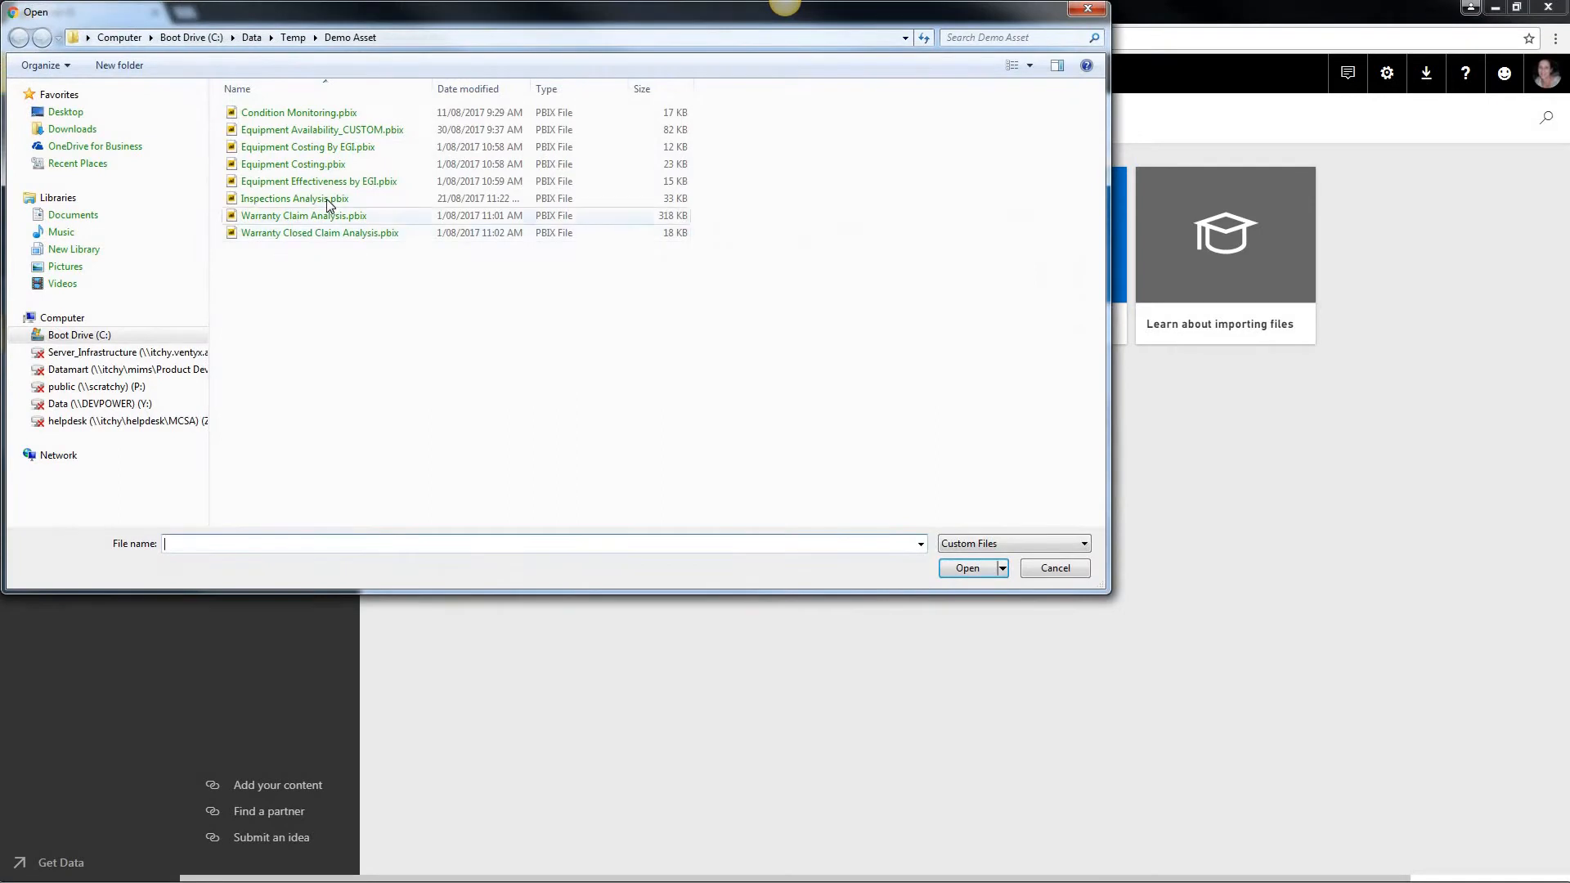
click(348, 203)
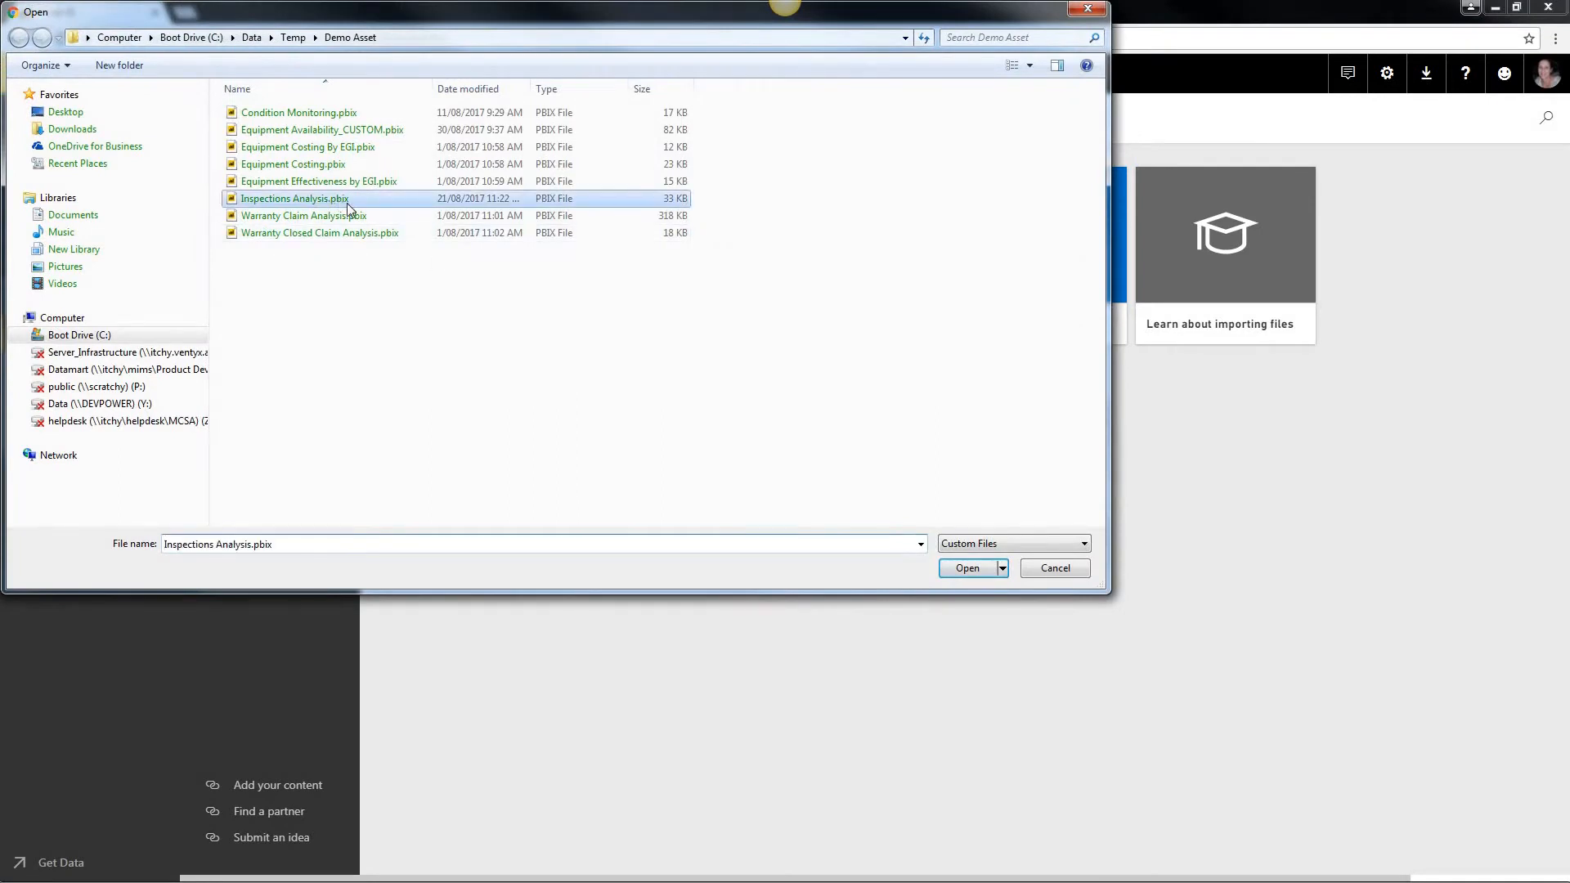
click(967, 568)
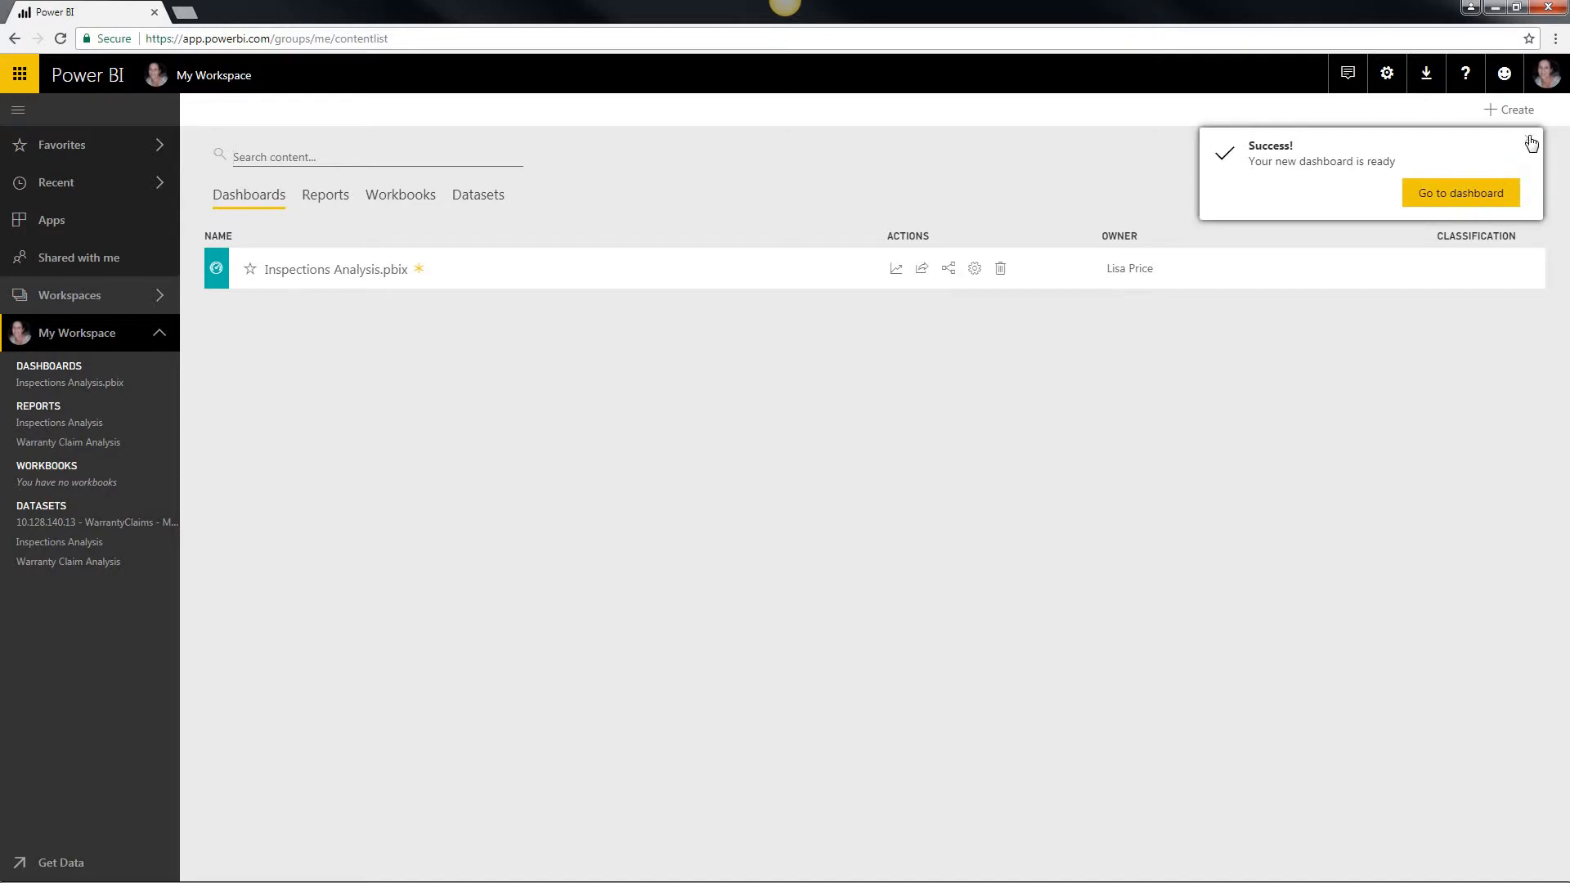
Step: Delete the Inspections Analysis.pbix dashboard and open the Inspections Analysis report
click(999, 270)
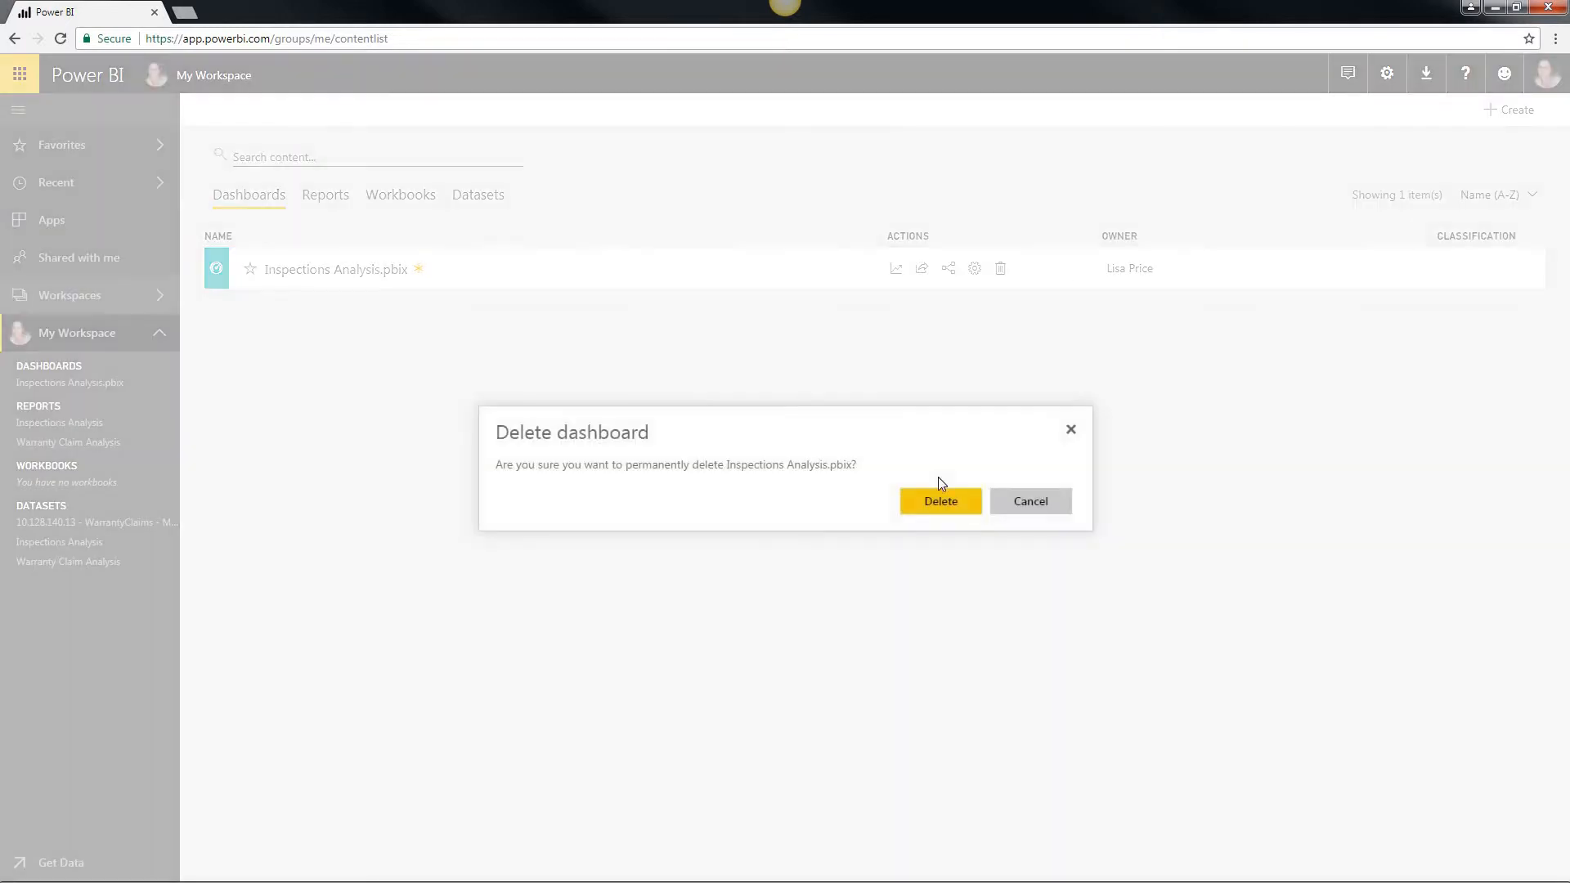
click(940, 500)
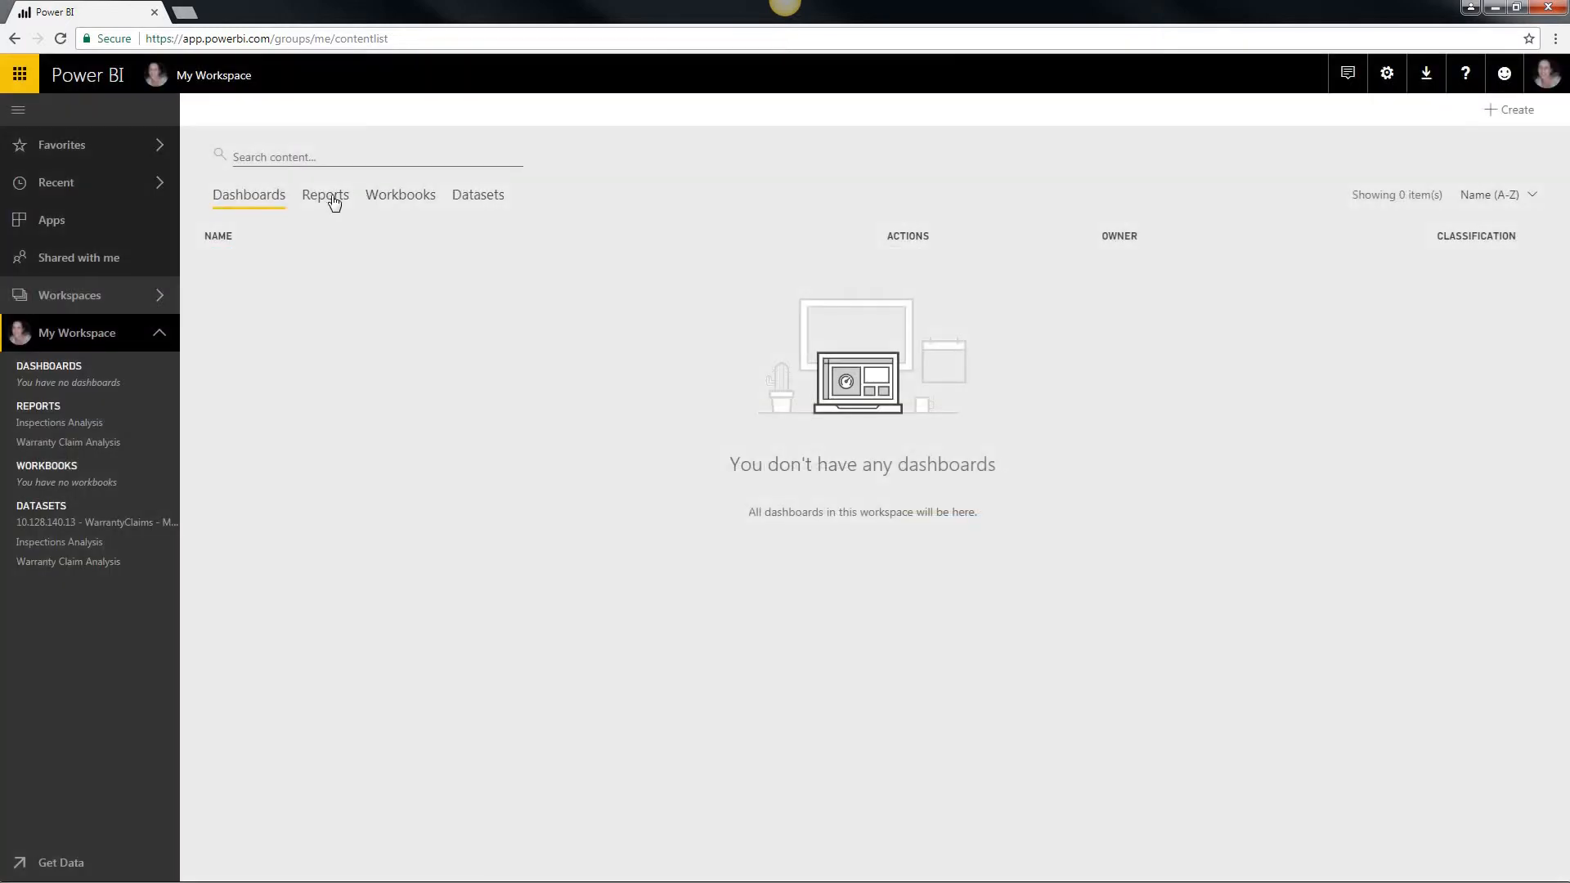
click(334, 202)
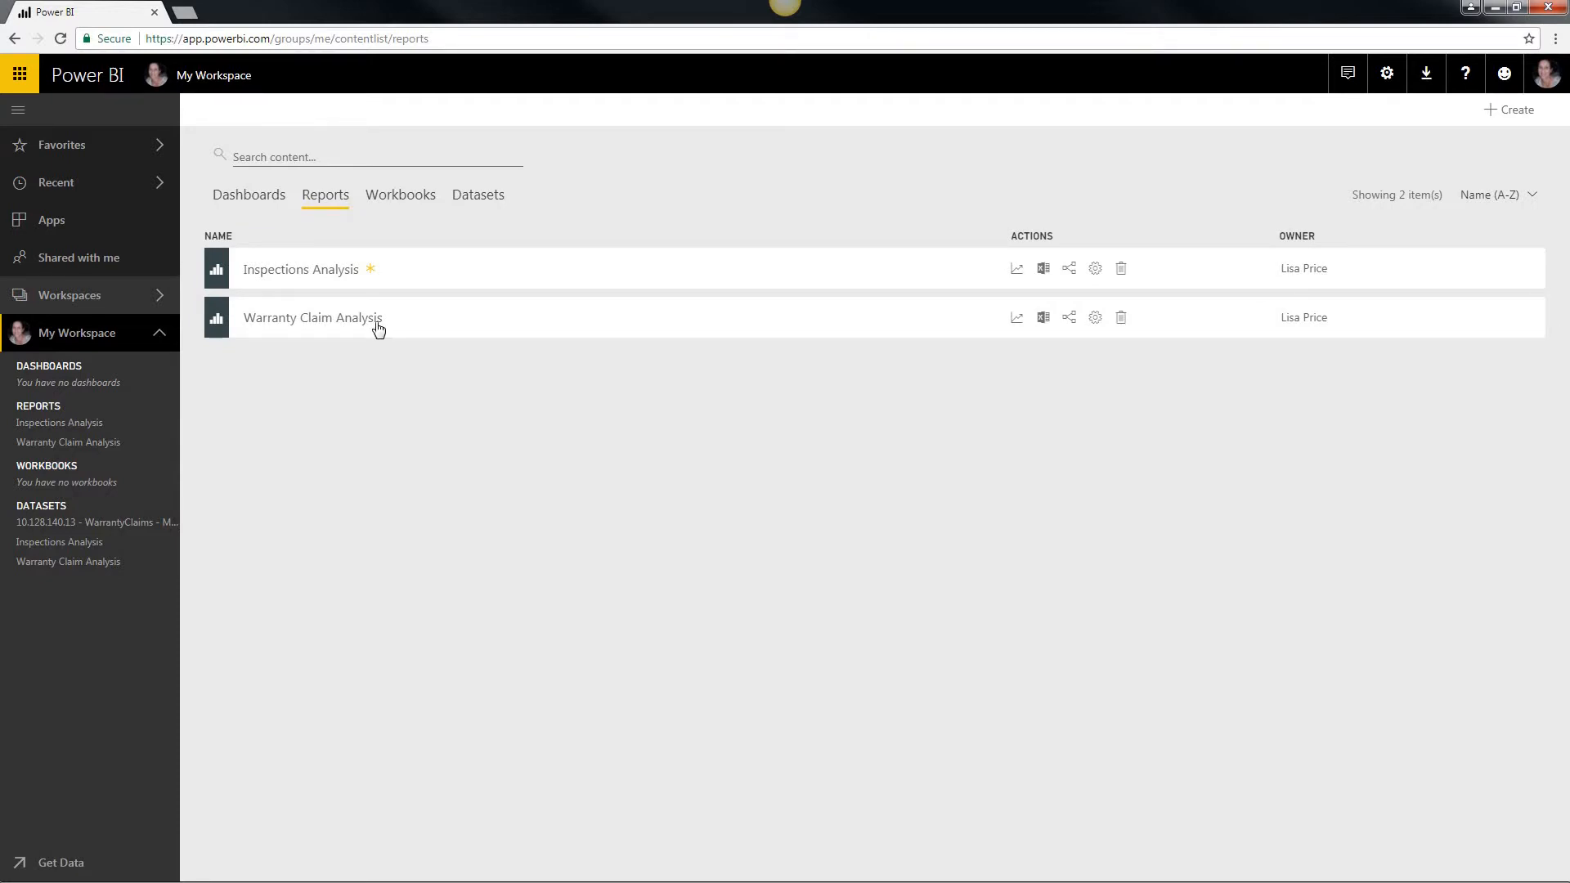
click(321, 278)
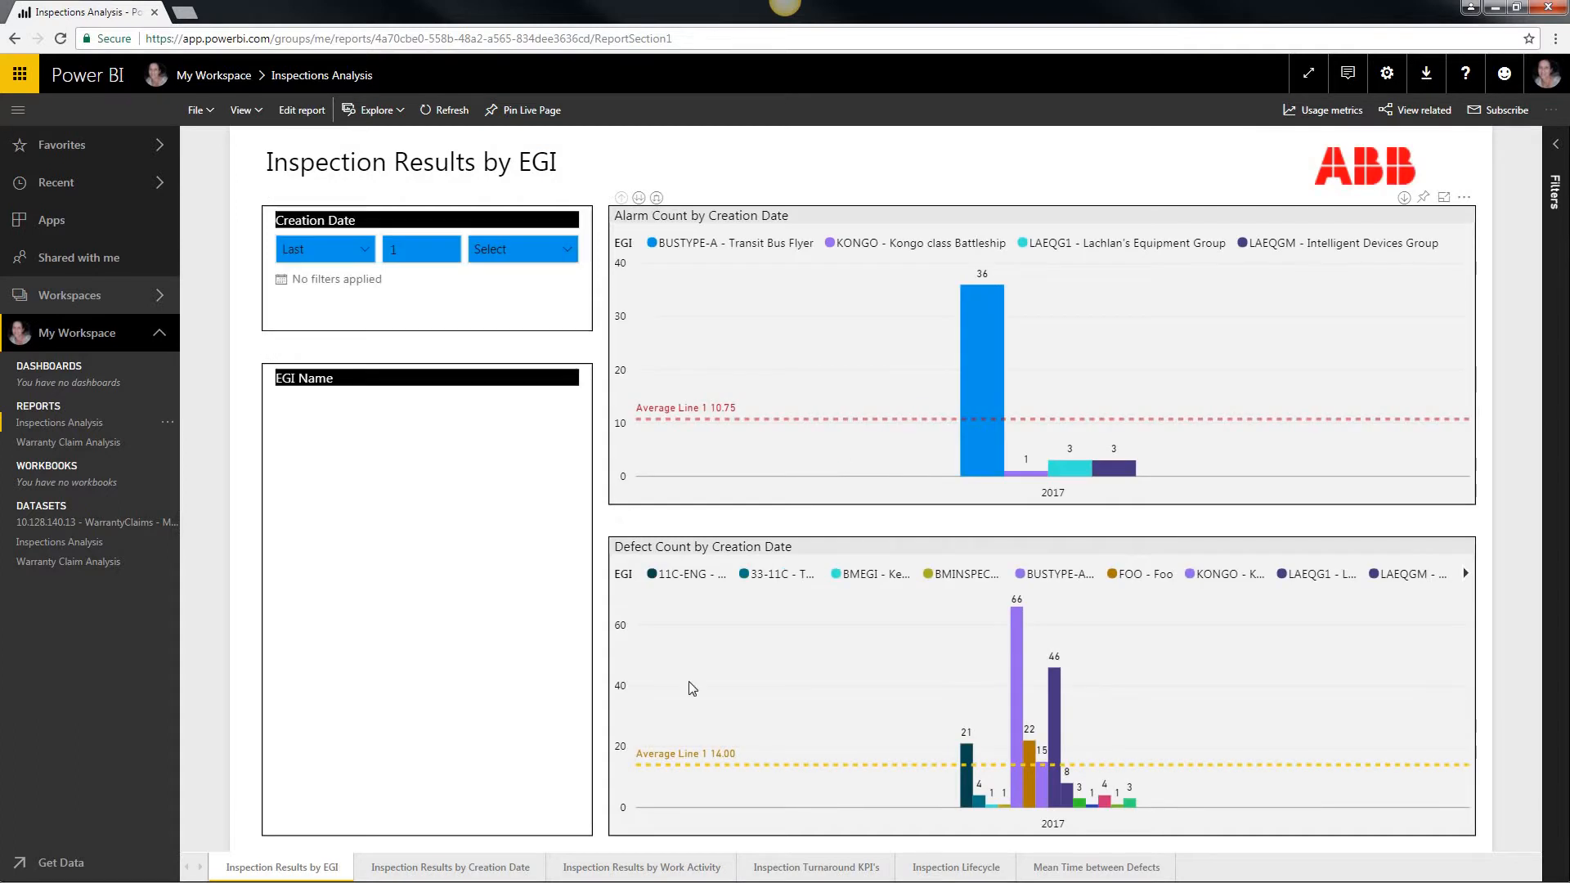
Step: Pin the Defect/Alarm Count by Creation Date visual from the Inspection Results by Creation Date page to a new dashboard named MAIN
click(452, 871)
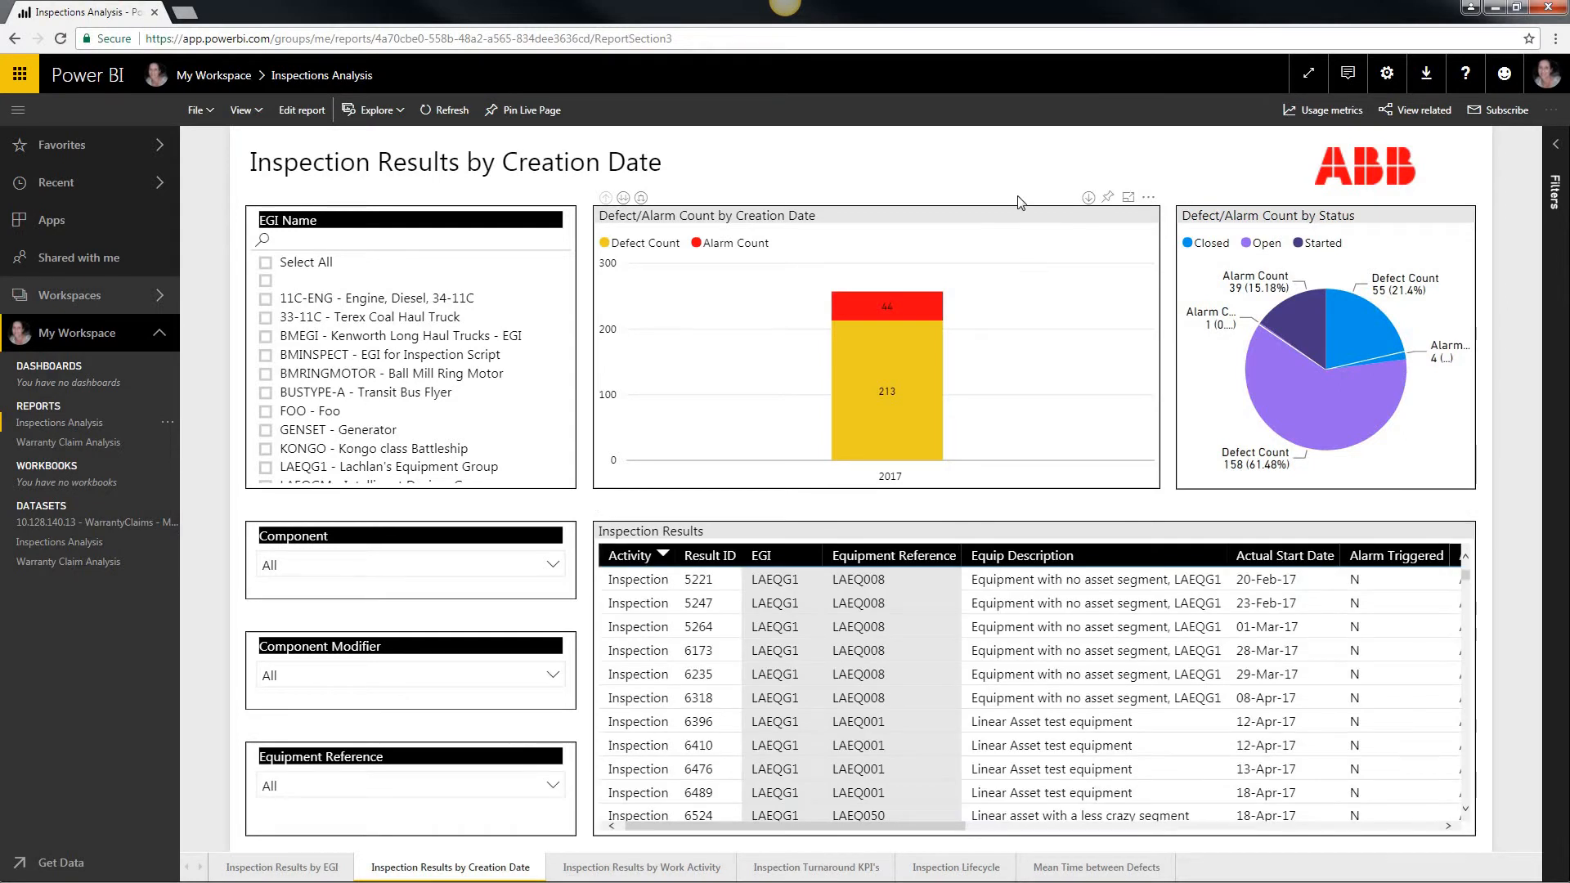
click(1109, 199)
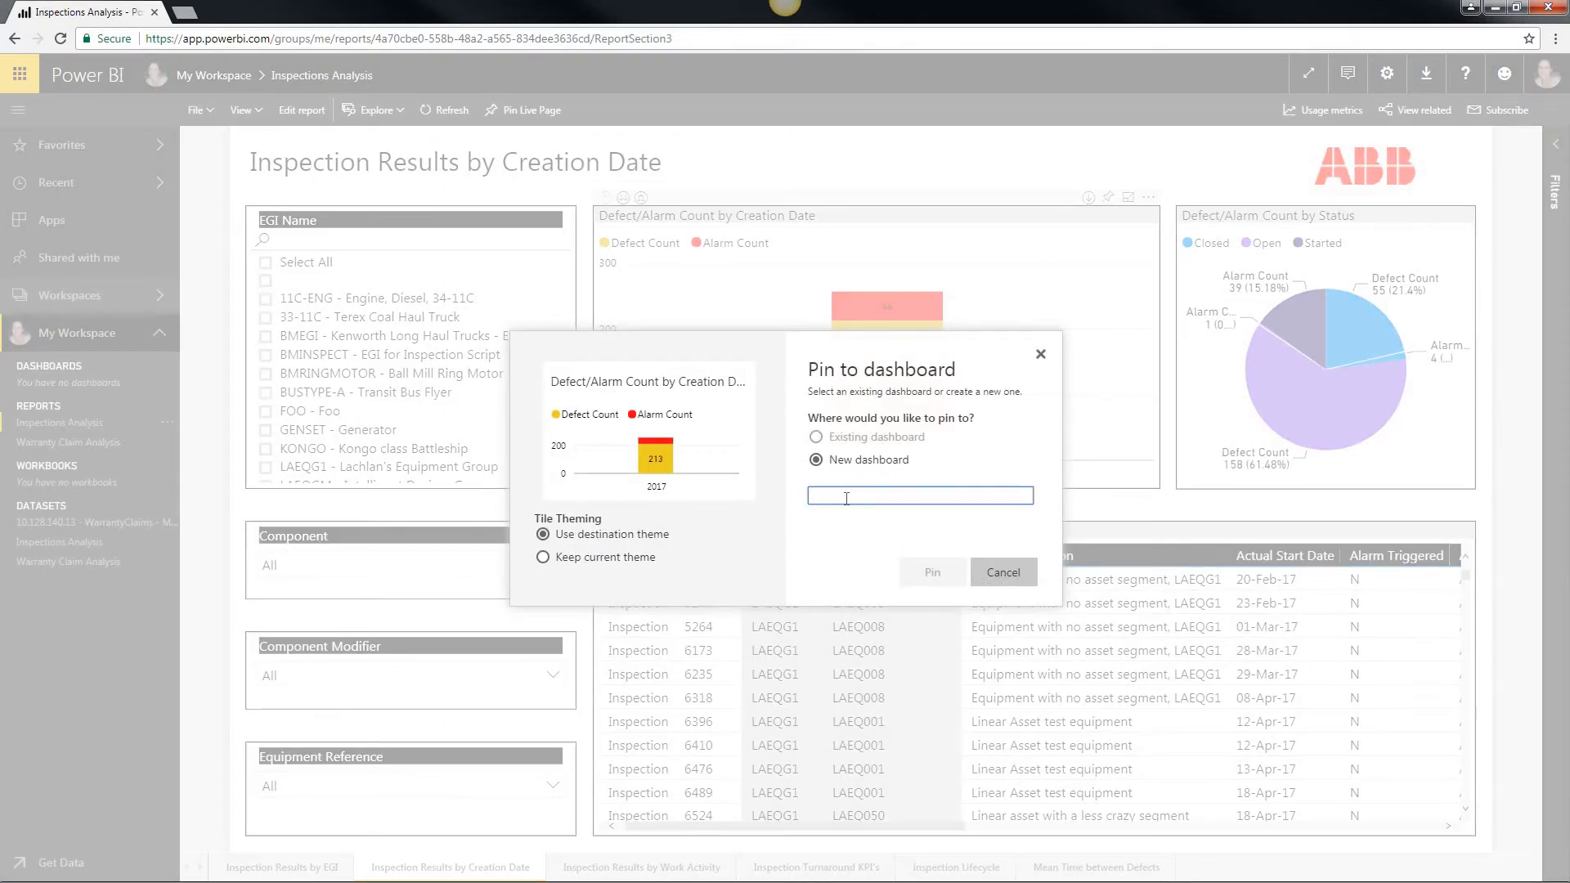
text(MAIN)
click(934, 571)
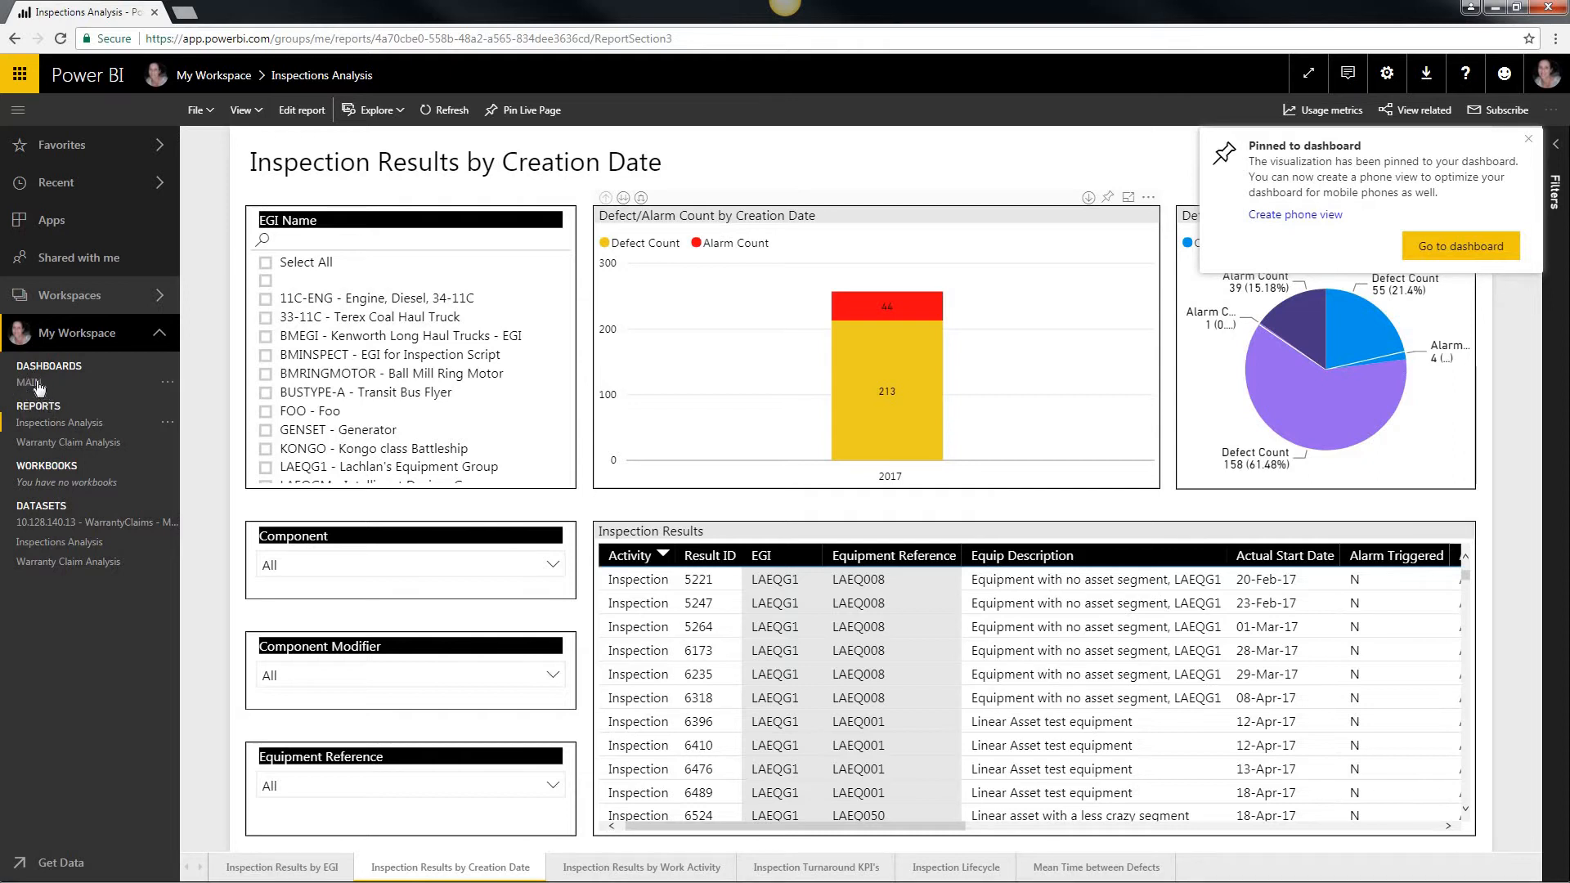
Step: Pin the Claim Count by EGI visual from the Warranty Claim Analysis report's Claims by EGI page to the existing MAIN dashboard
click(72, 442)
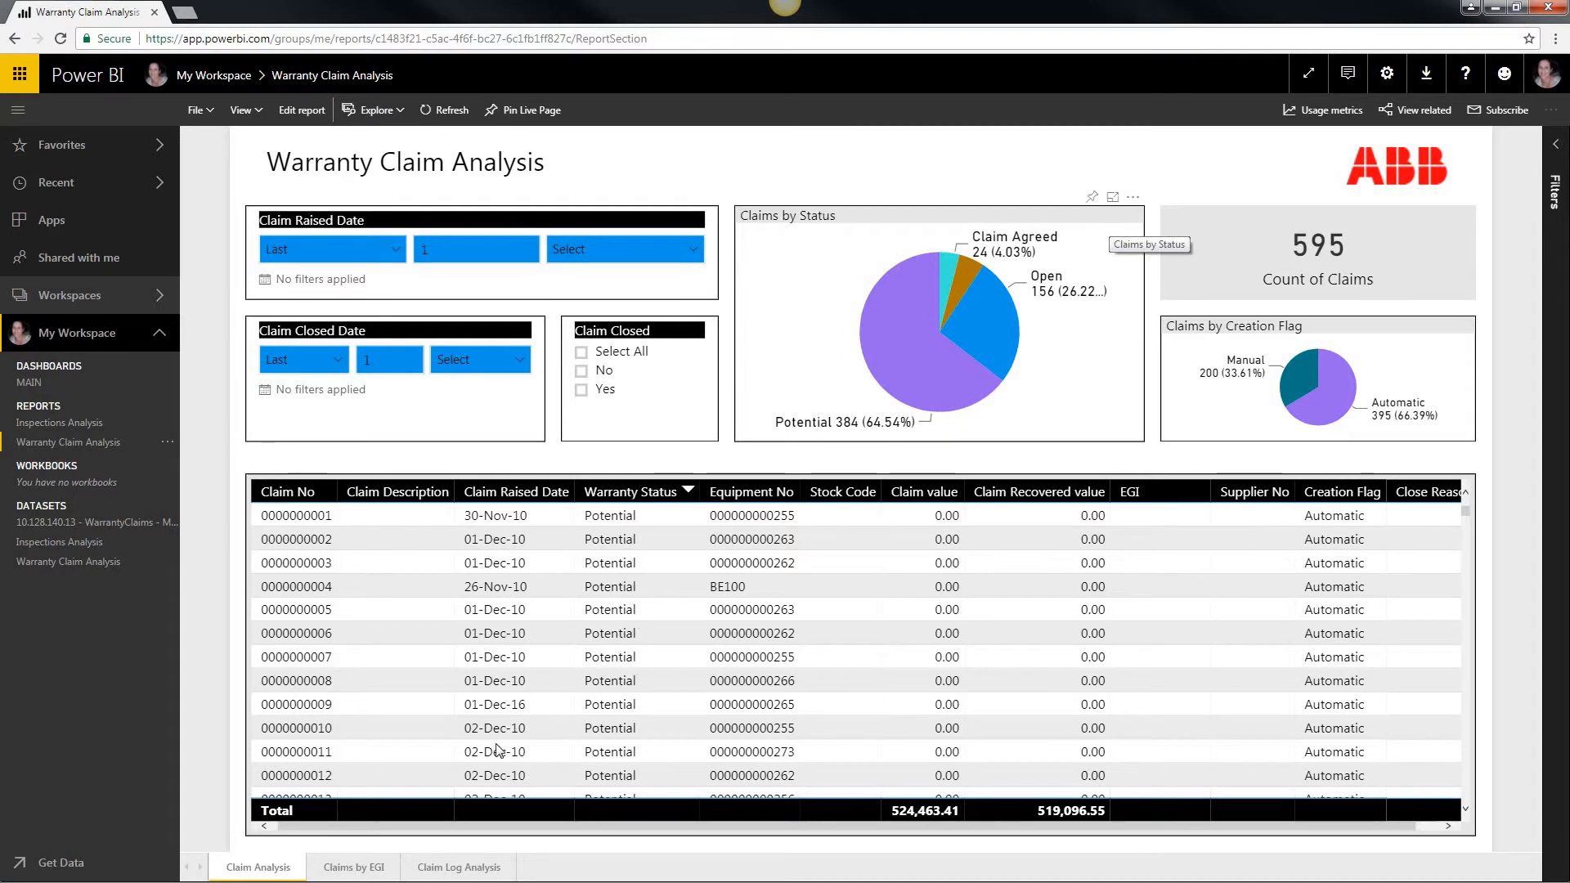
click(342, 871)
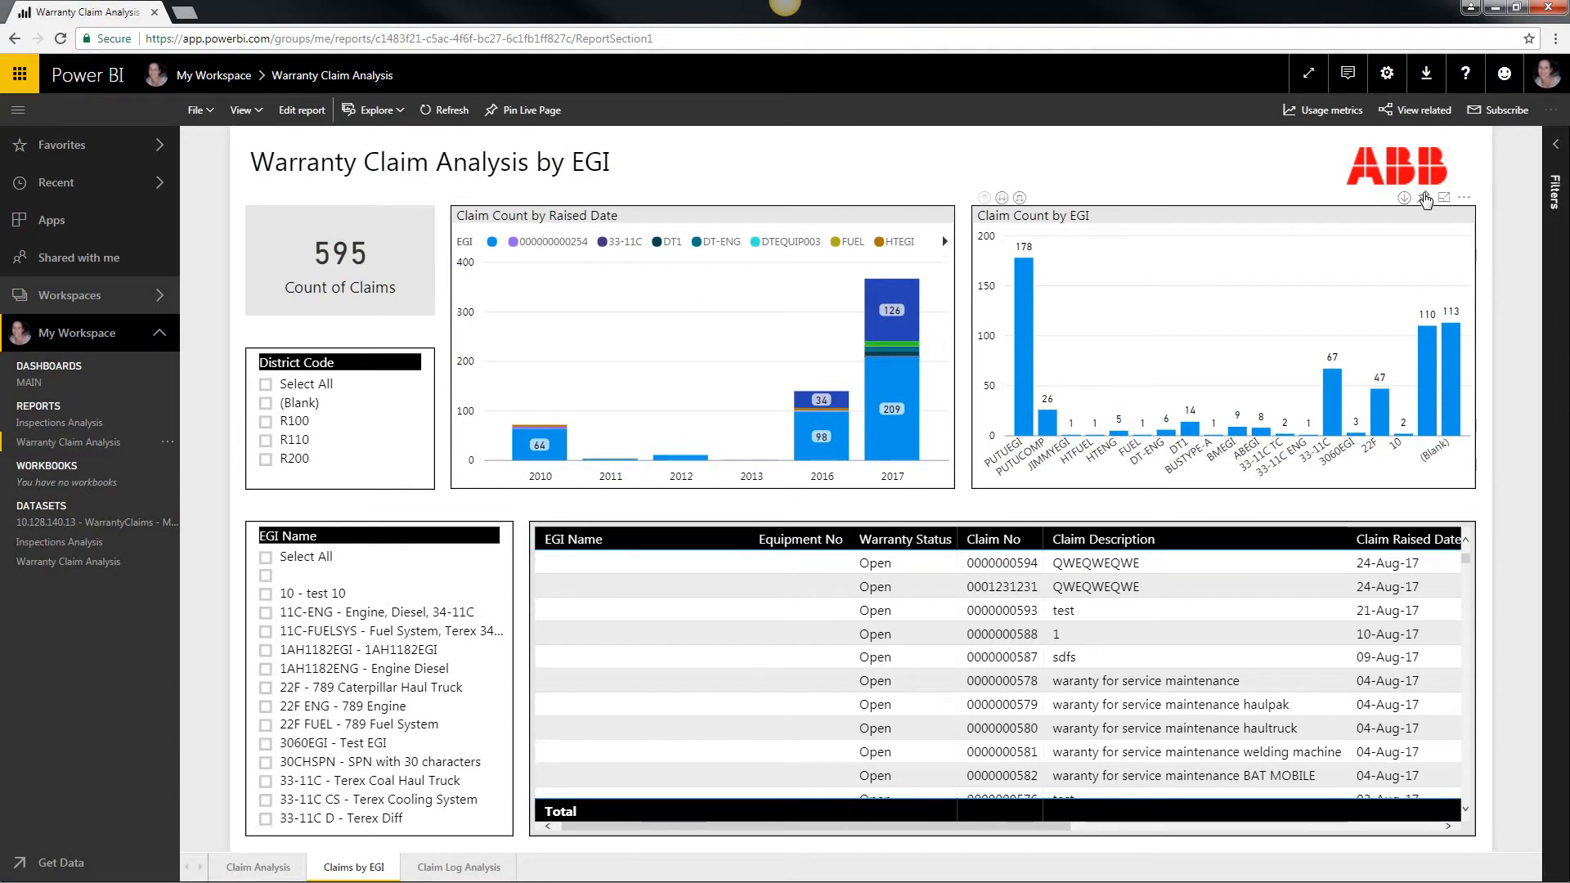
click(1425, 199)
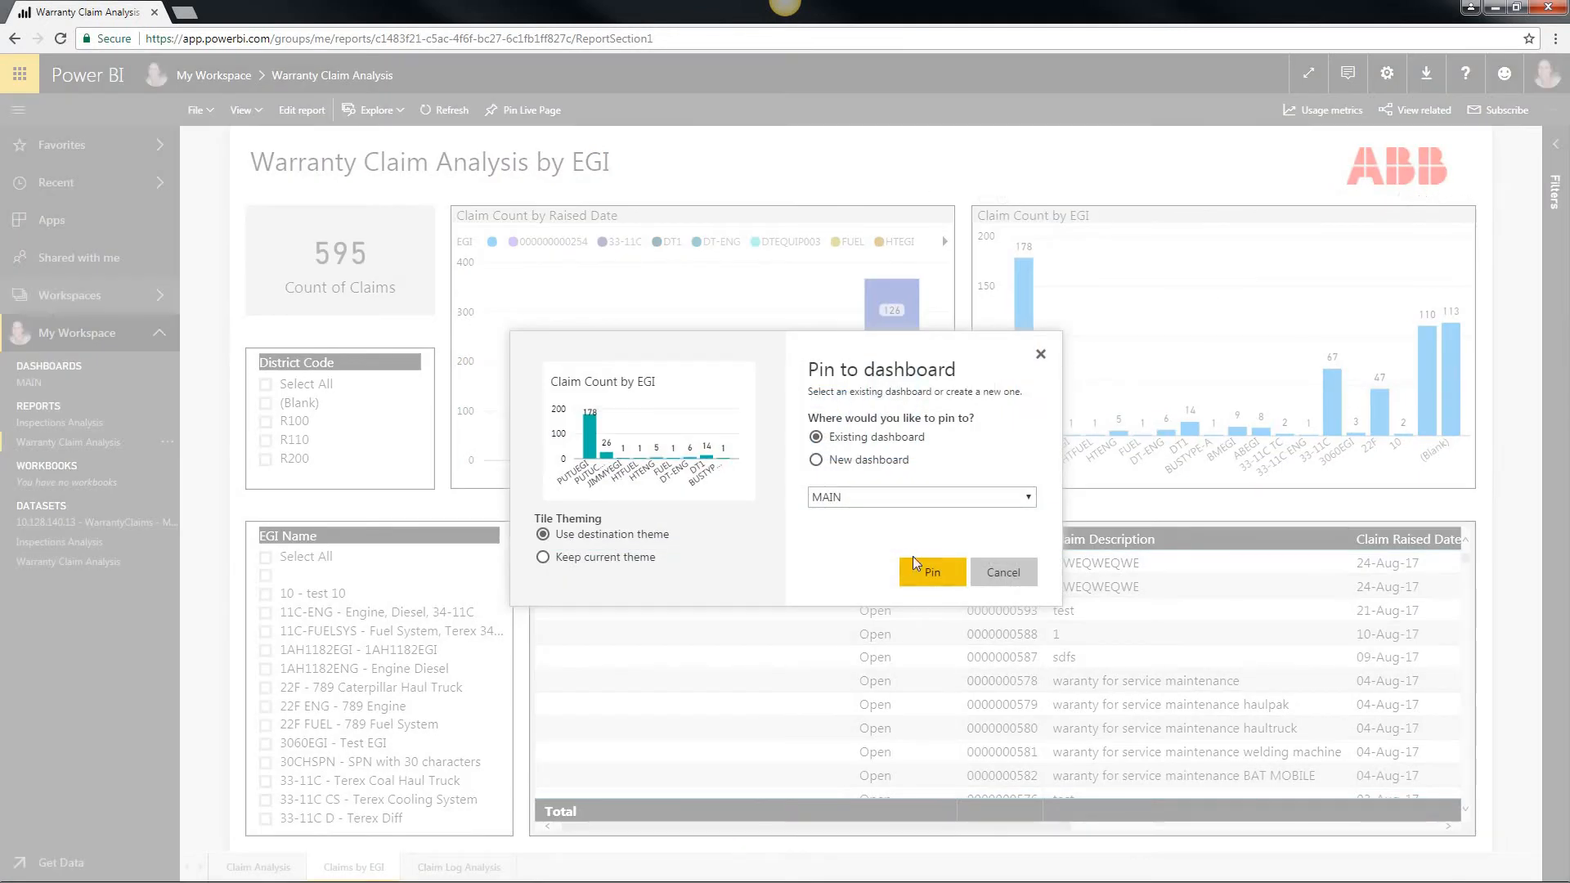
click(927, 566)
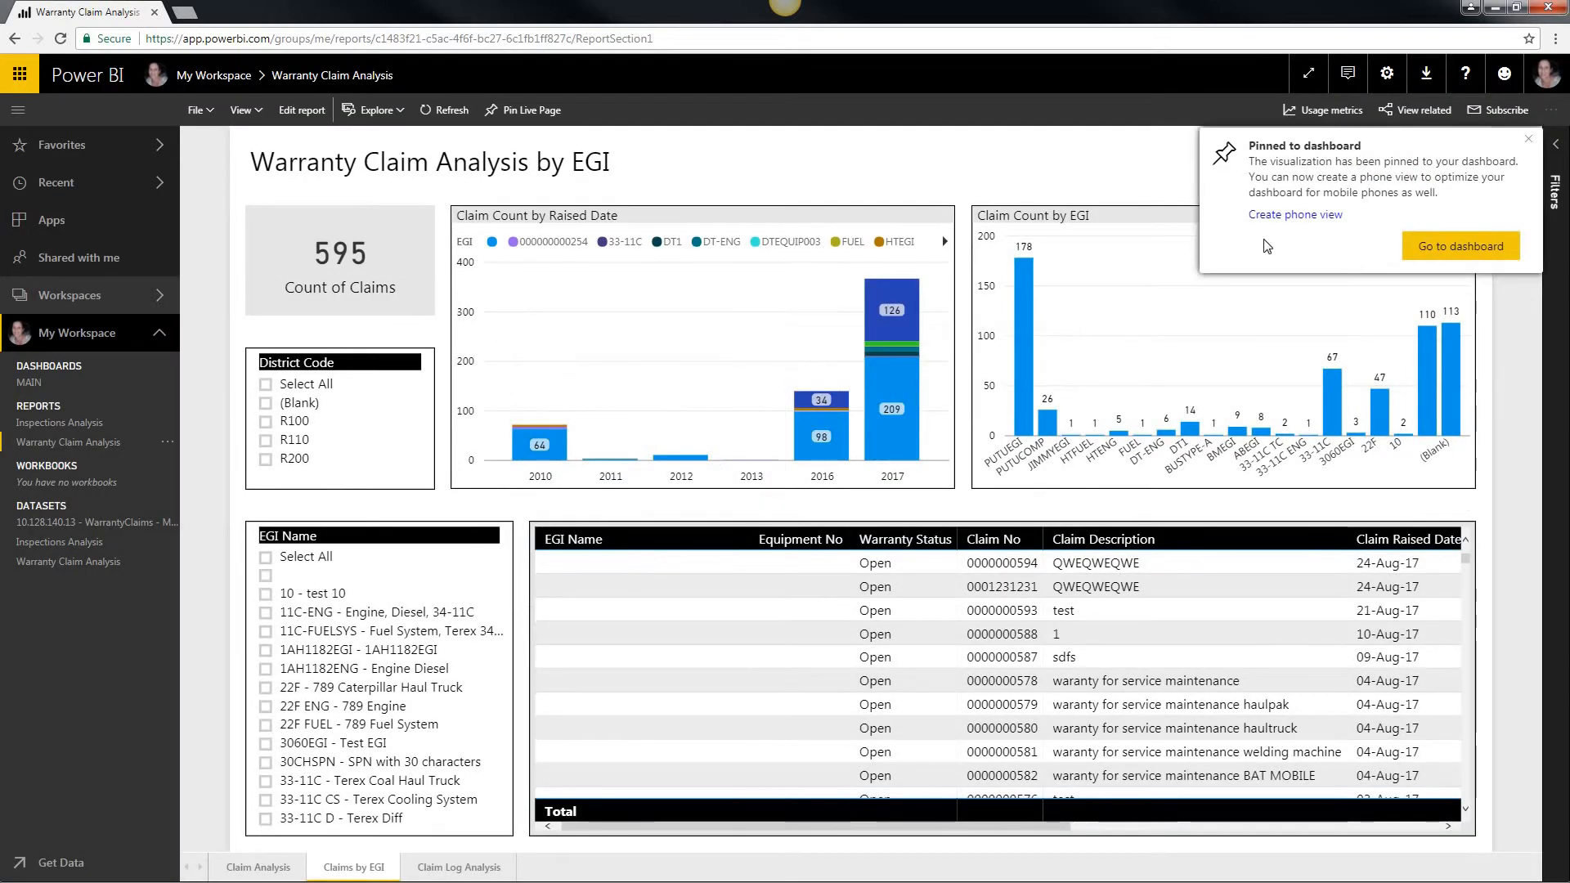
Step: Pin the Claim Count by Raised Date and Count of Claims visuals to the MAIN dashboard
mouse_move(900, 198)
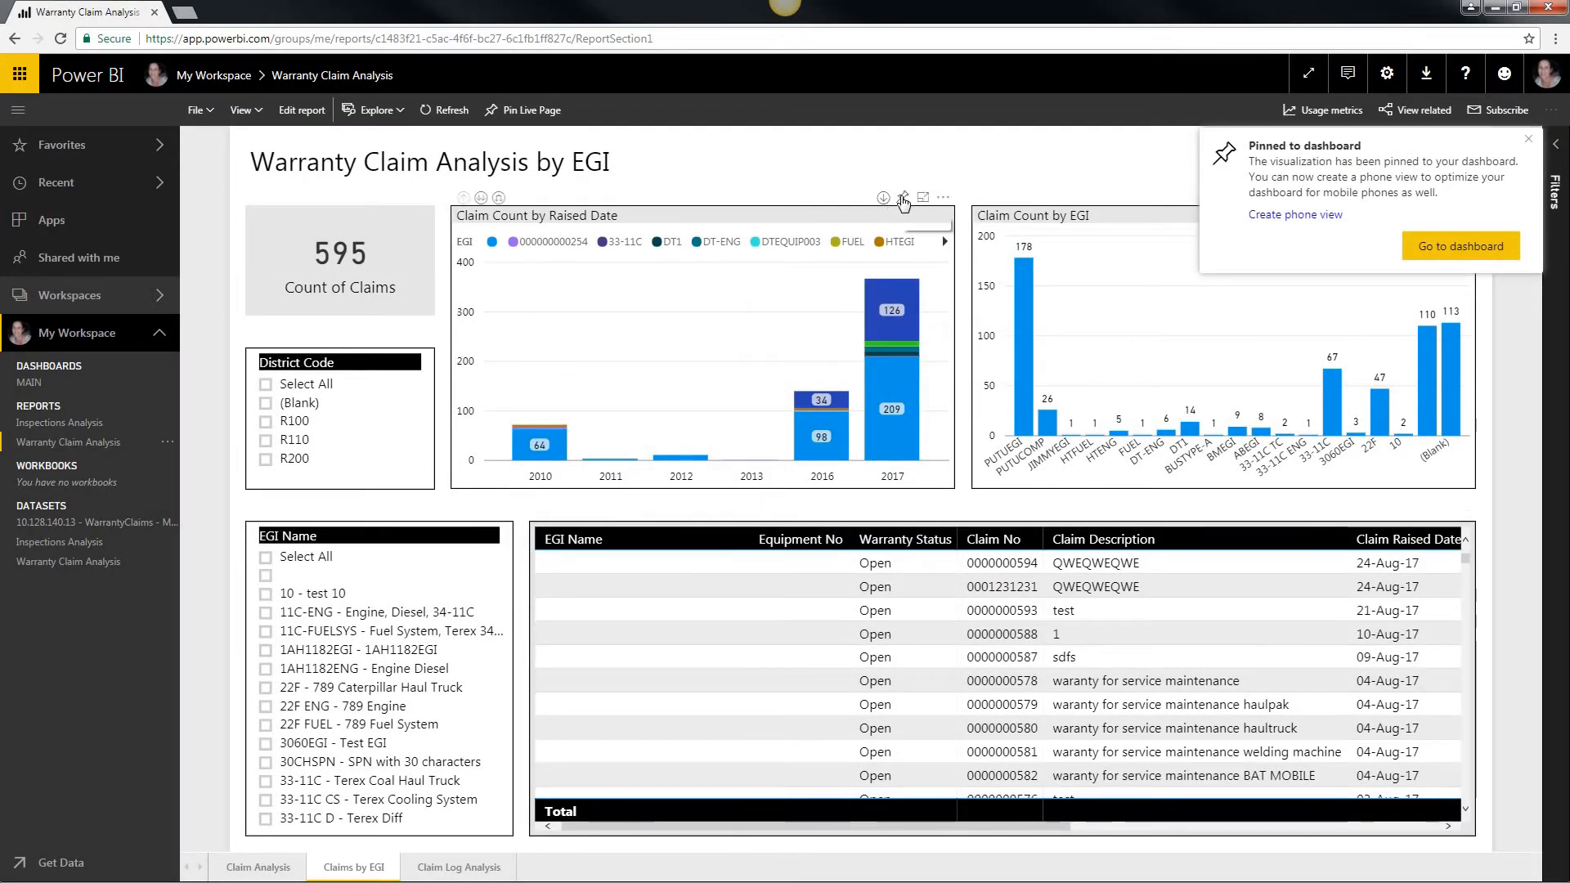
click(902, 199)
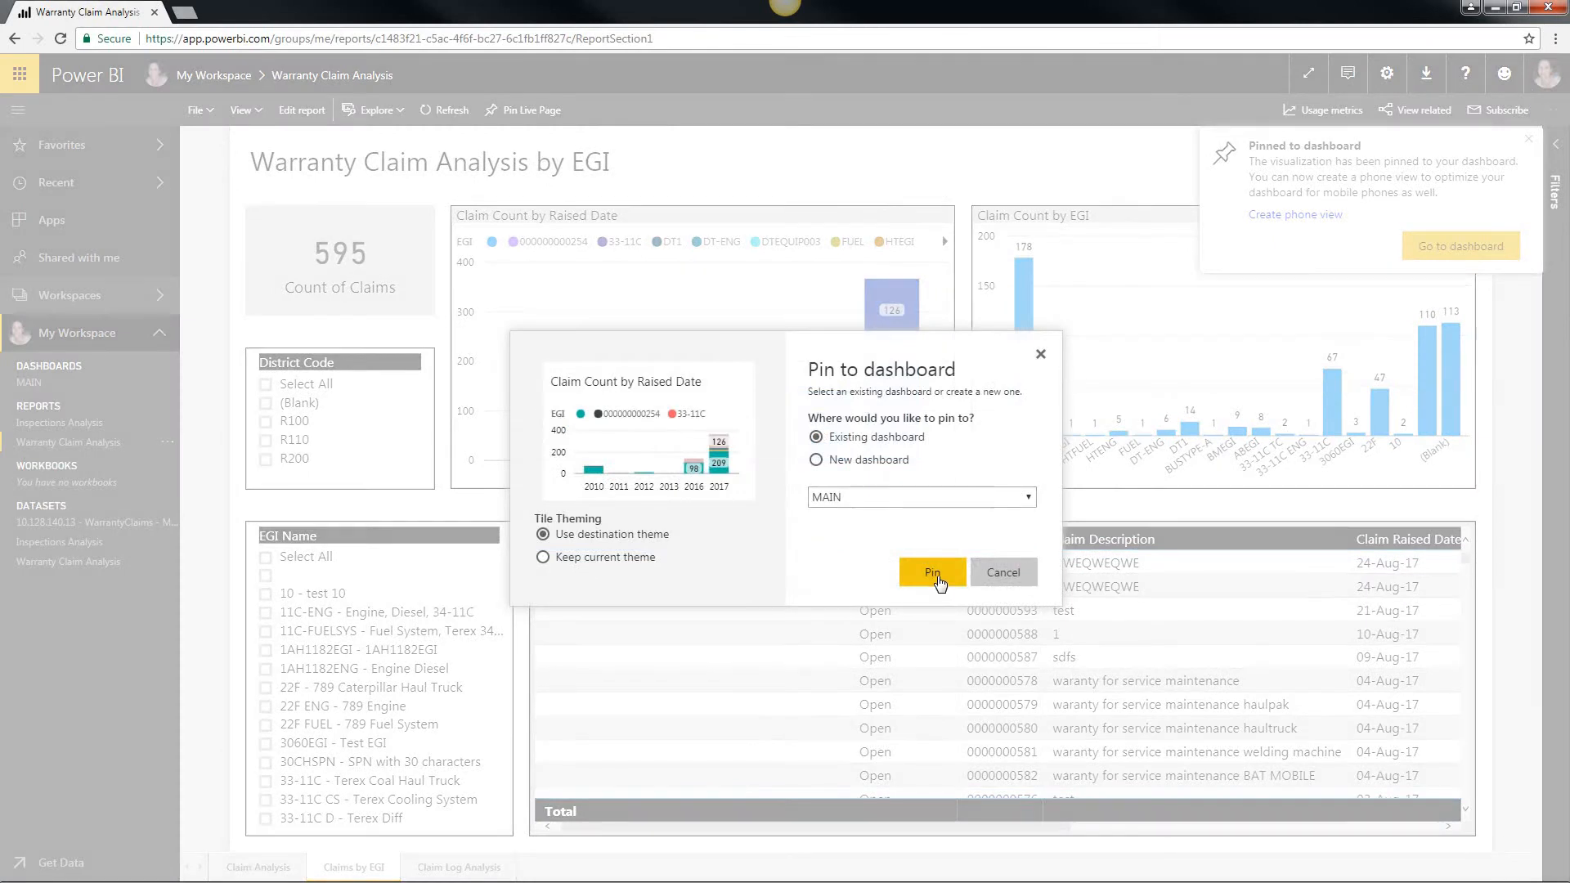
click(937, 577)
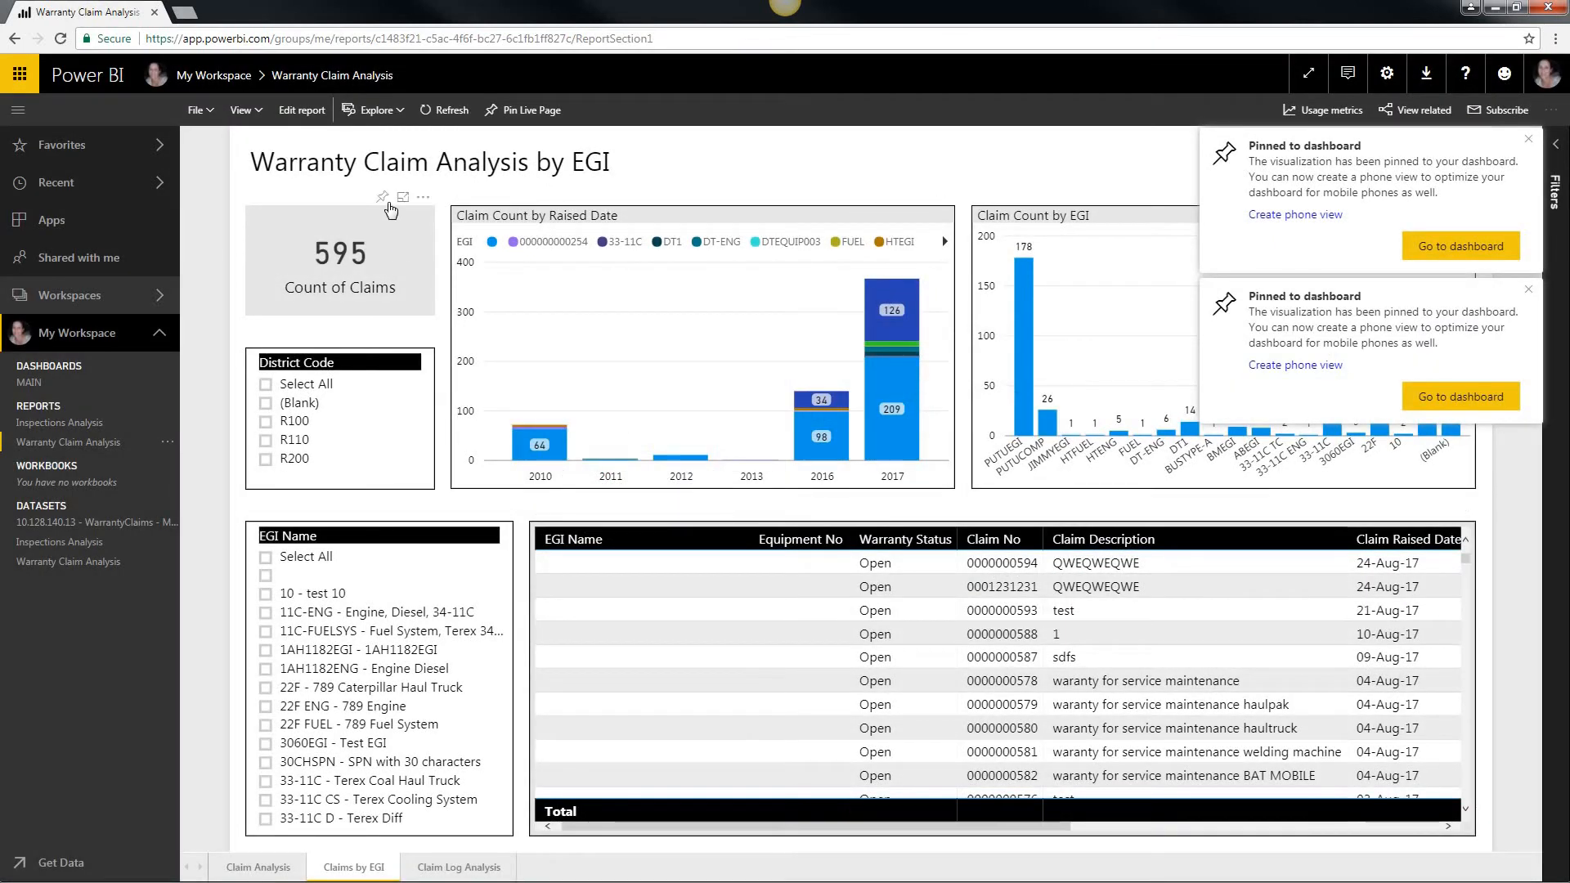
click(382, 198)
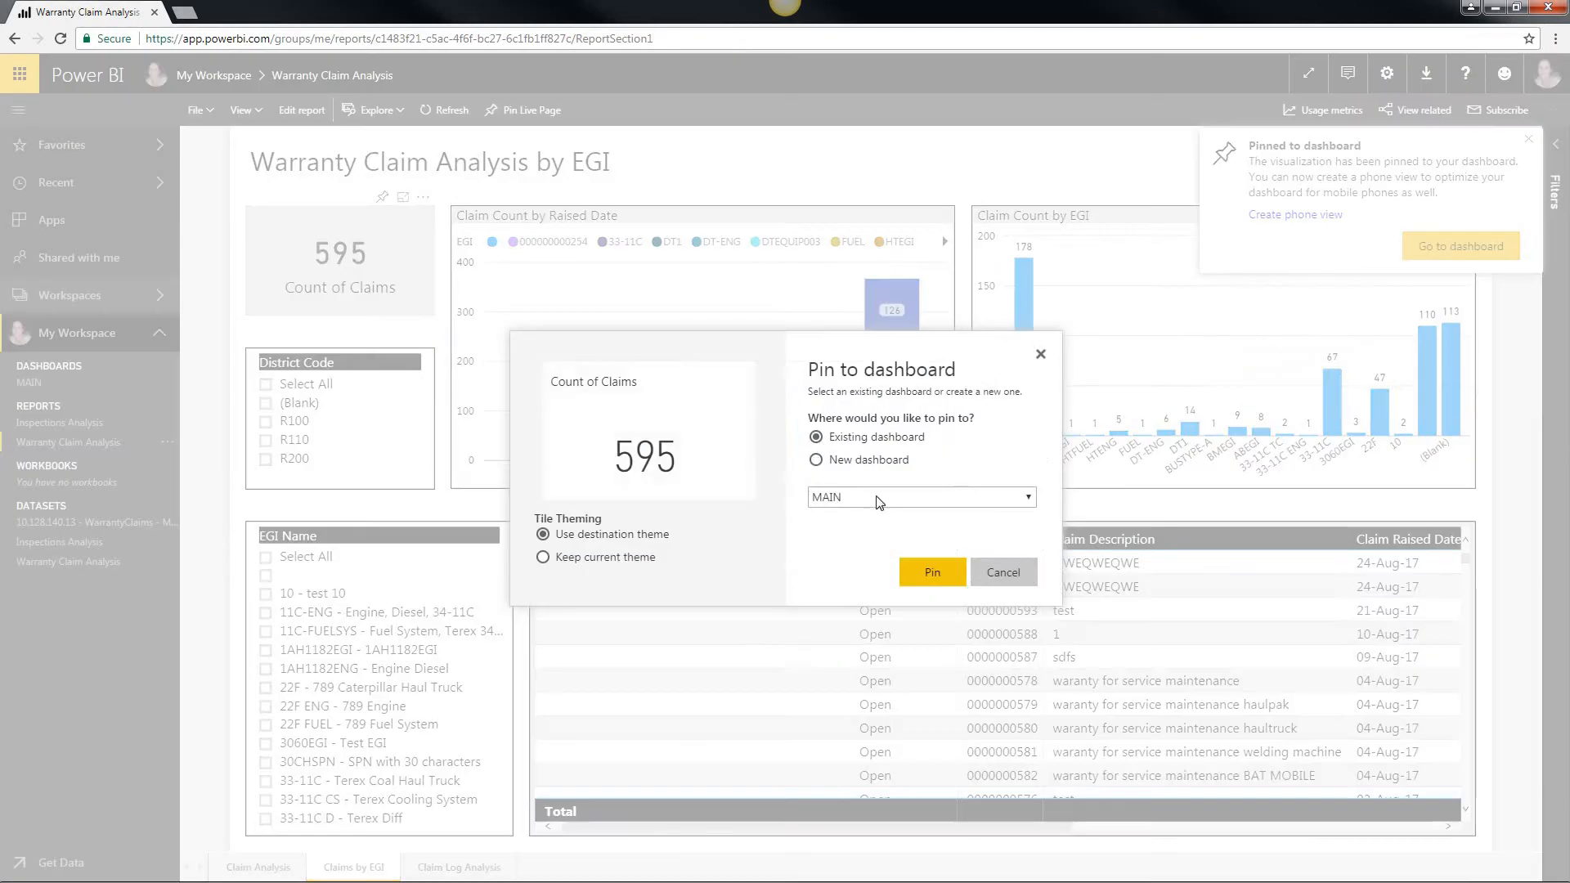
click(933, 577)
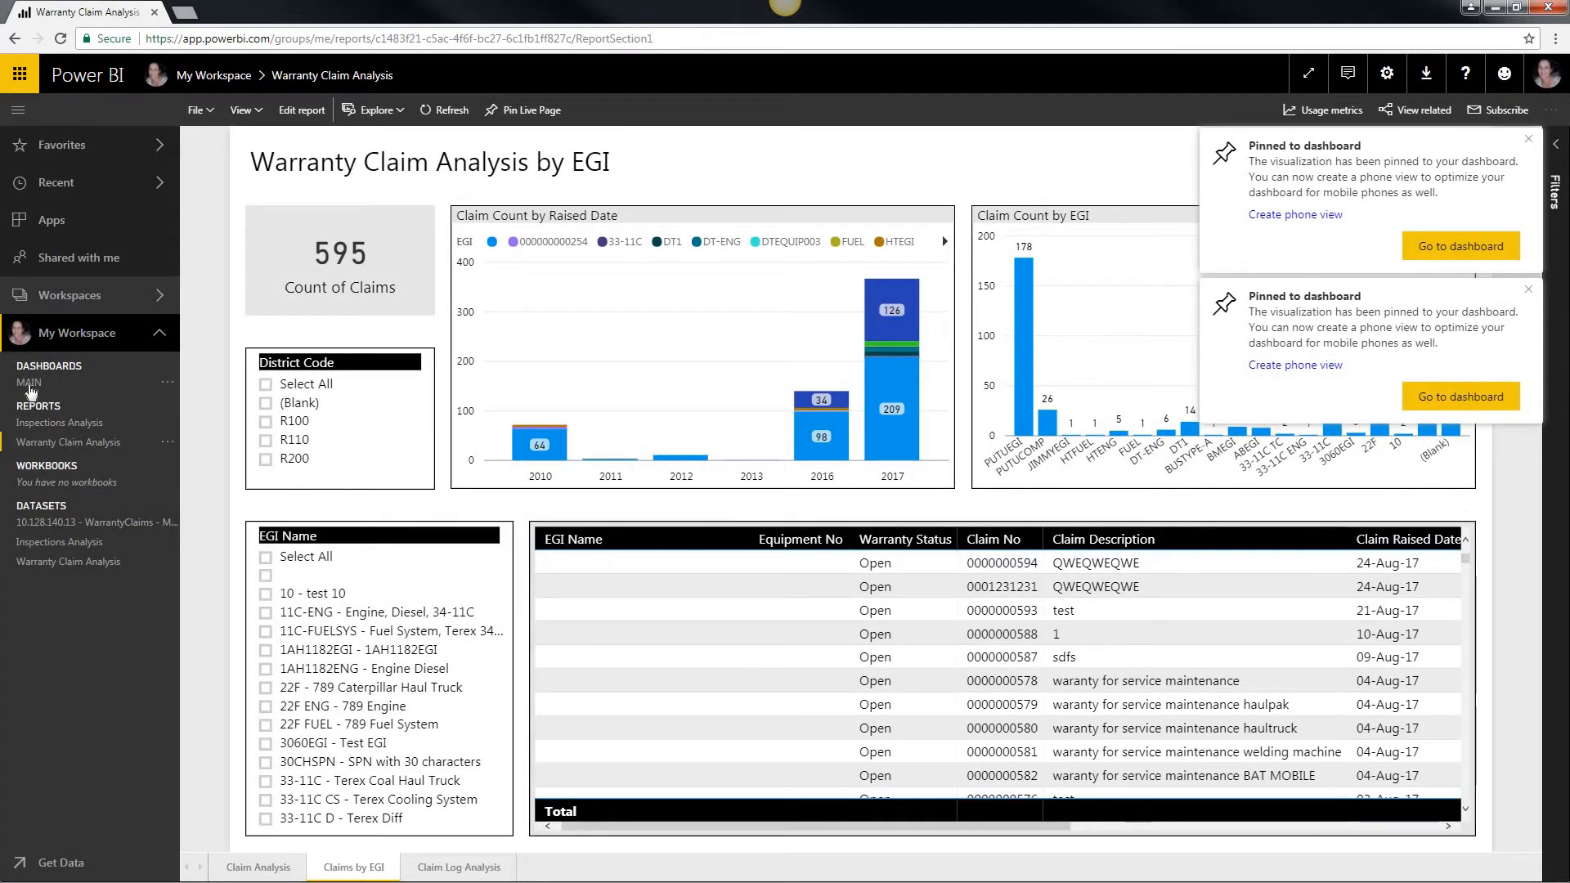
Step: Open the MAIN dashboard and rearrange its tiles, with Count of Claims above Claim Count by EGI and Defect/Alarm Count below the claim charts
click(29, 383)
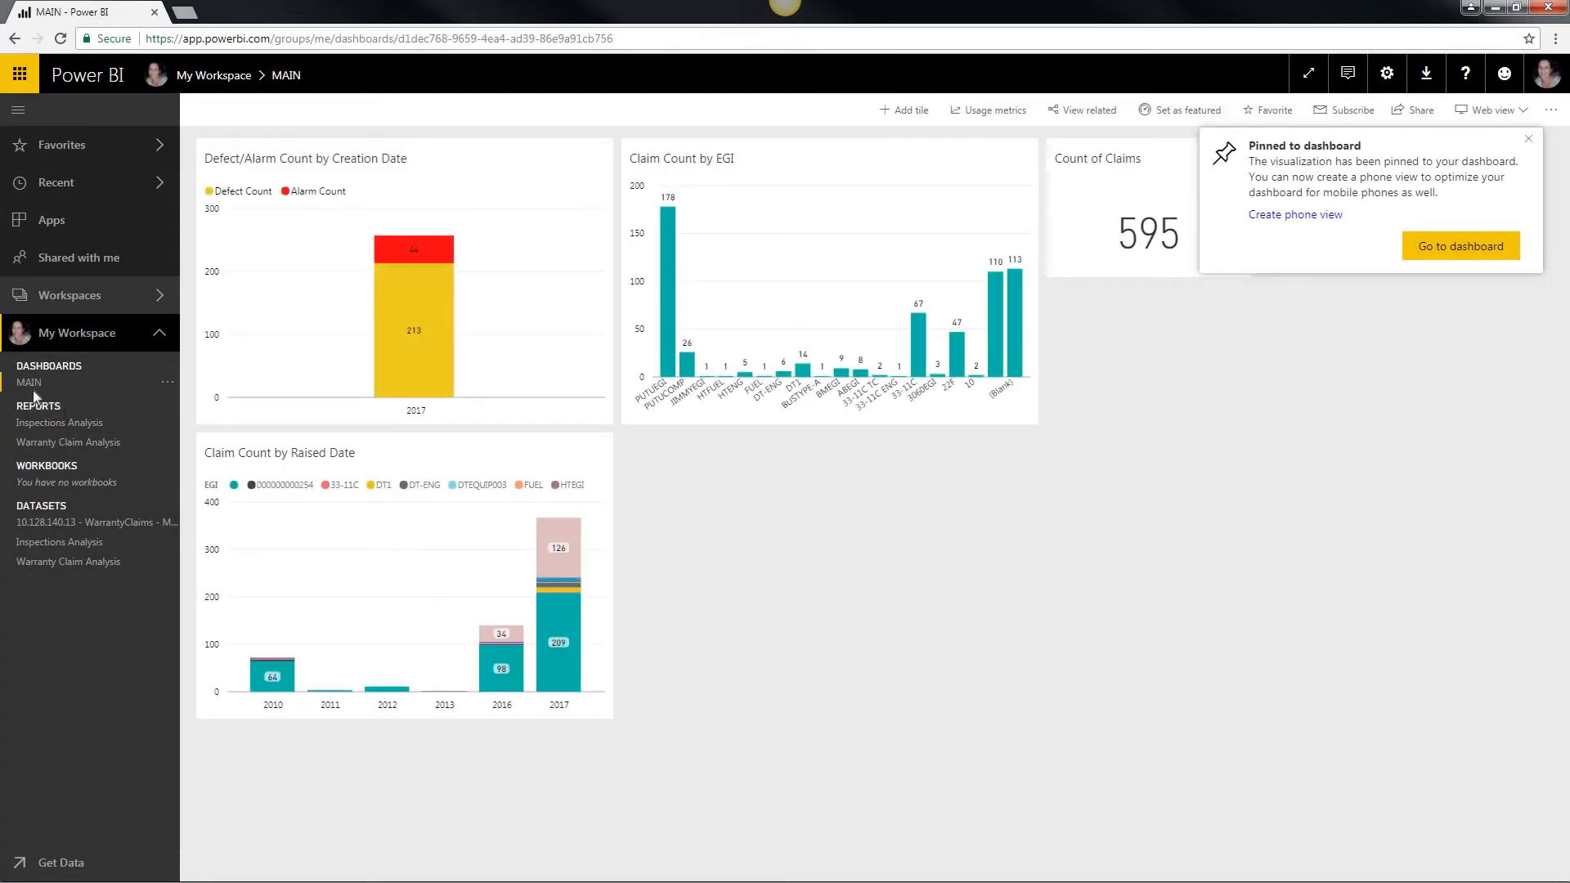
click(1530, 141)
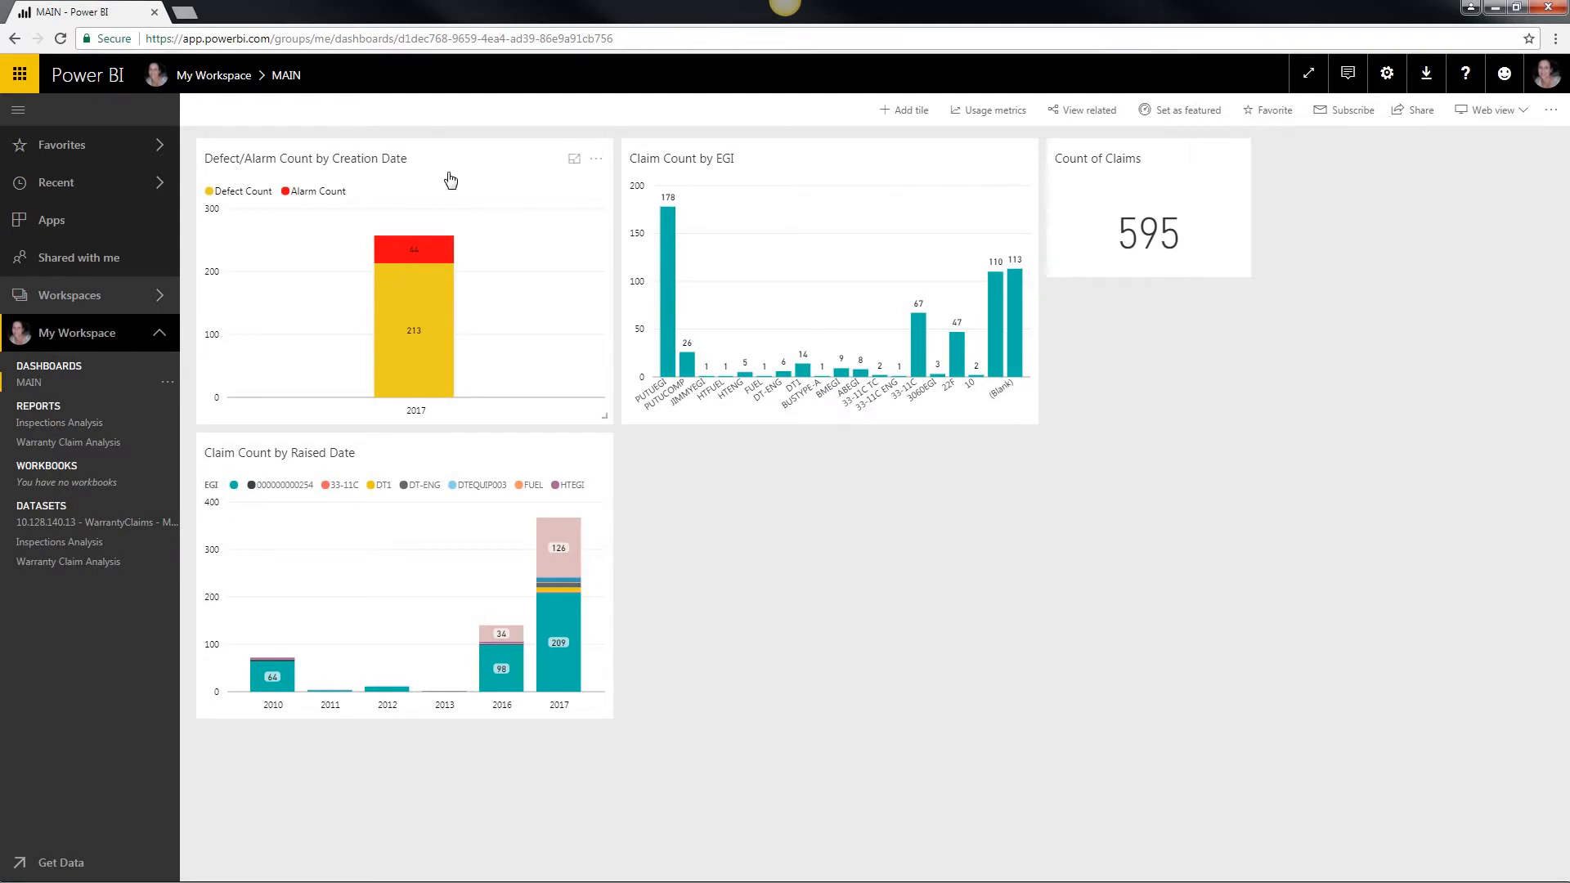
drag(437, 166, 778, 463)
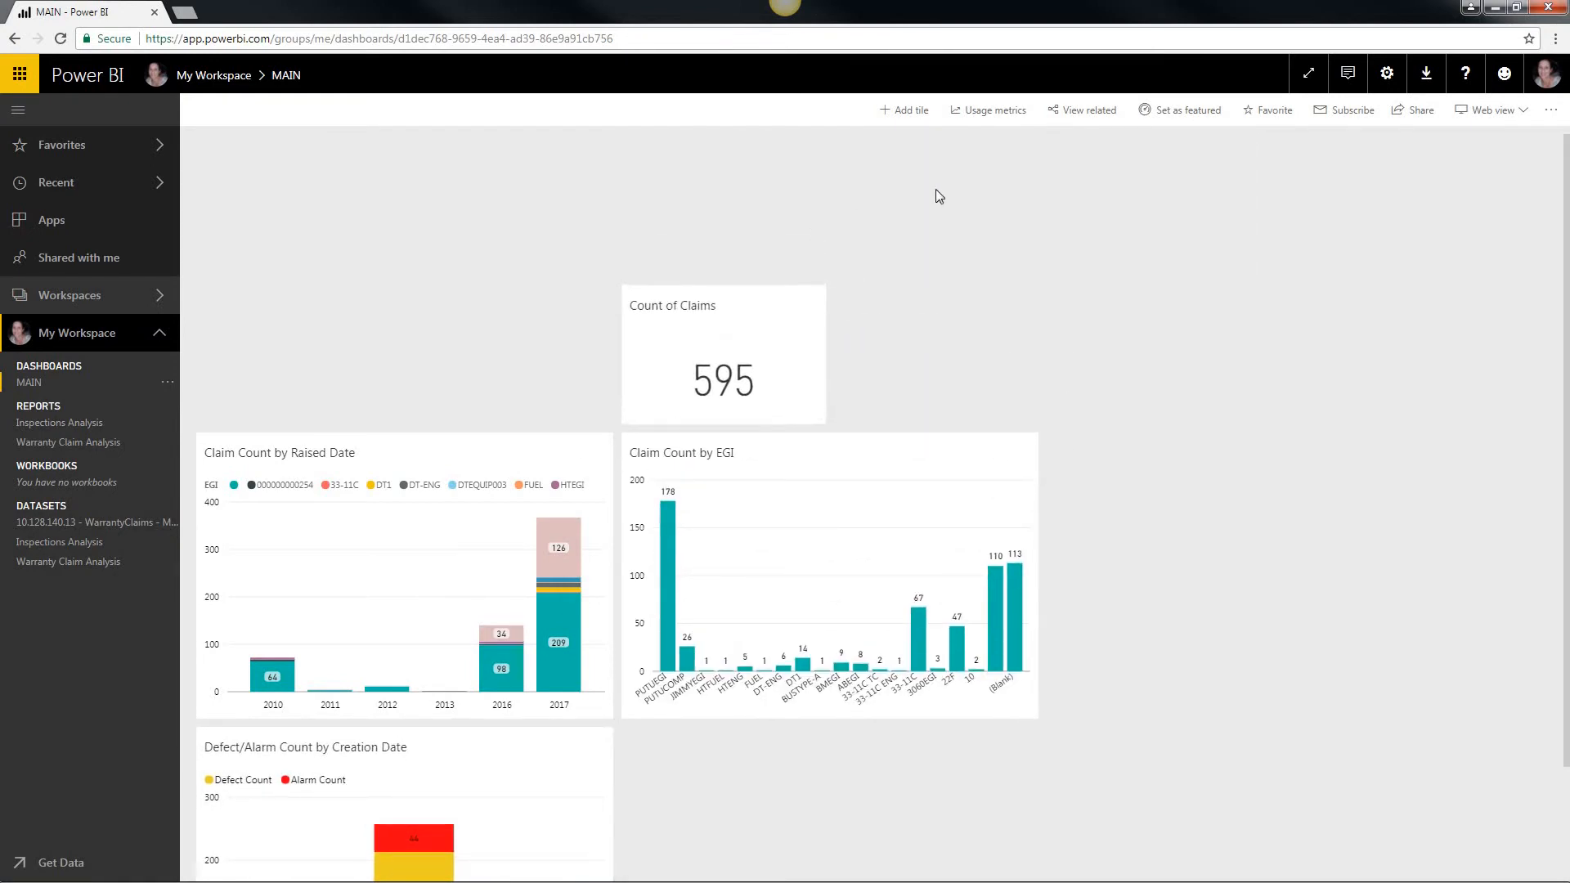
Step: Create a text box tile on the MAIN dashboard containing the text Warranty Claims
click(912, 111)
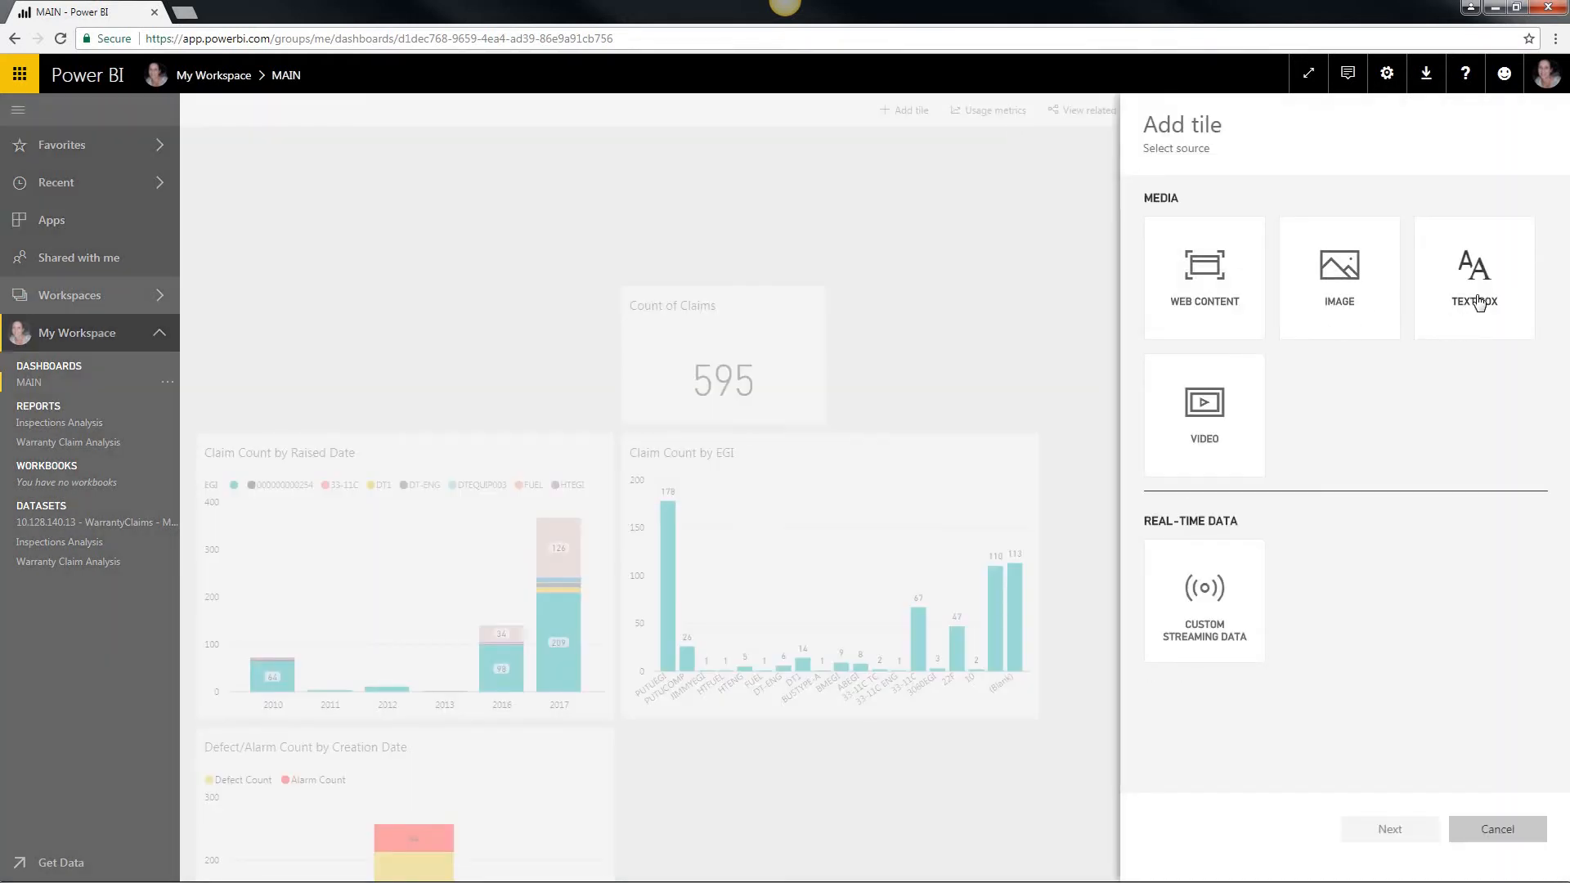
click(1478, 302)
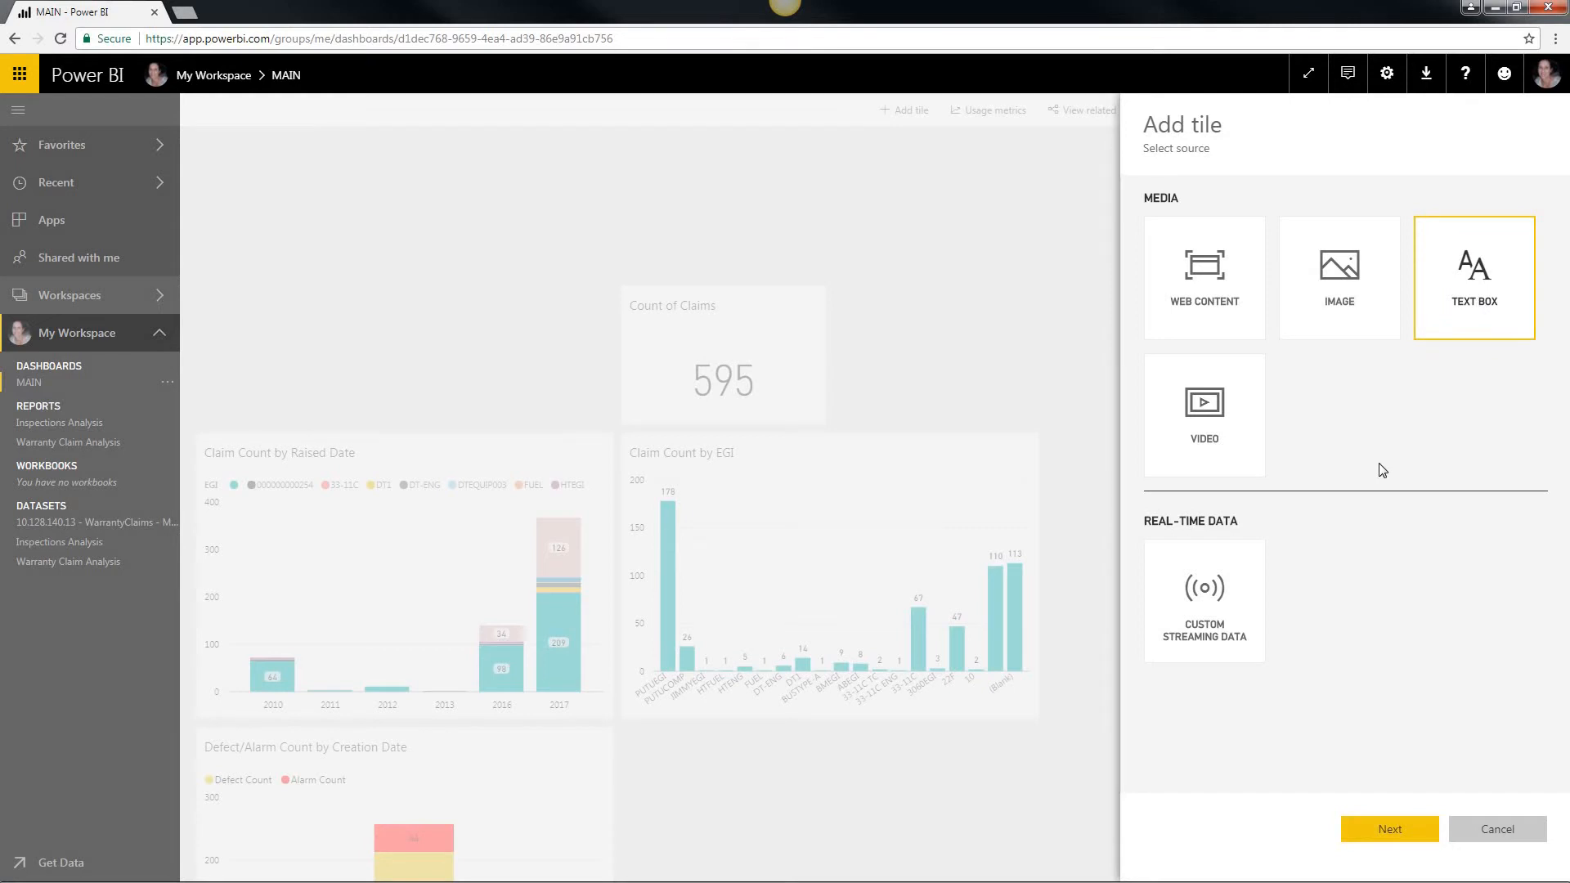
click(1341, 829)
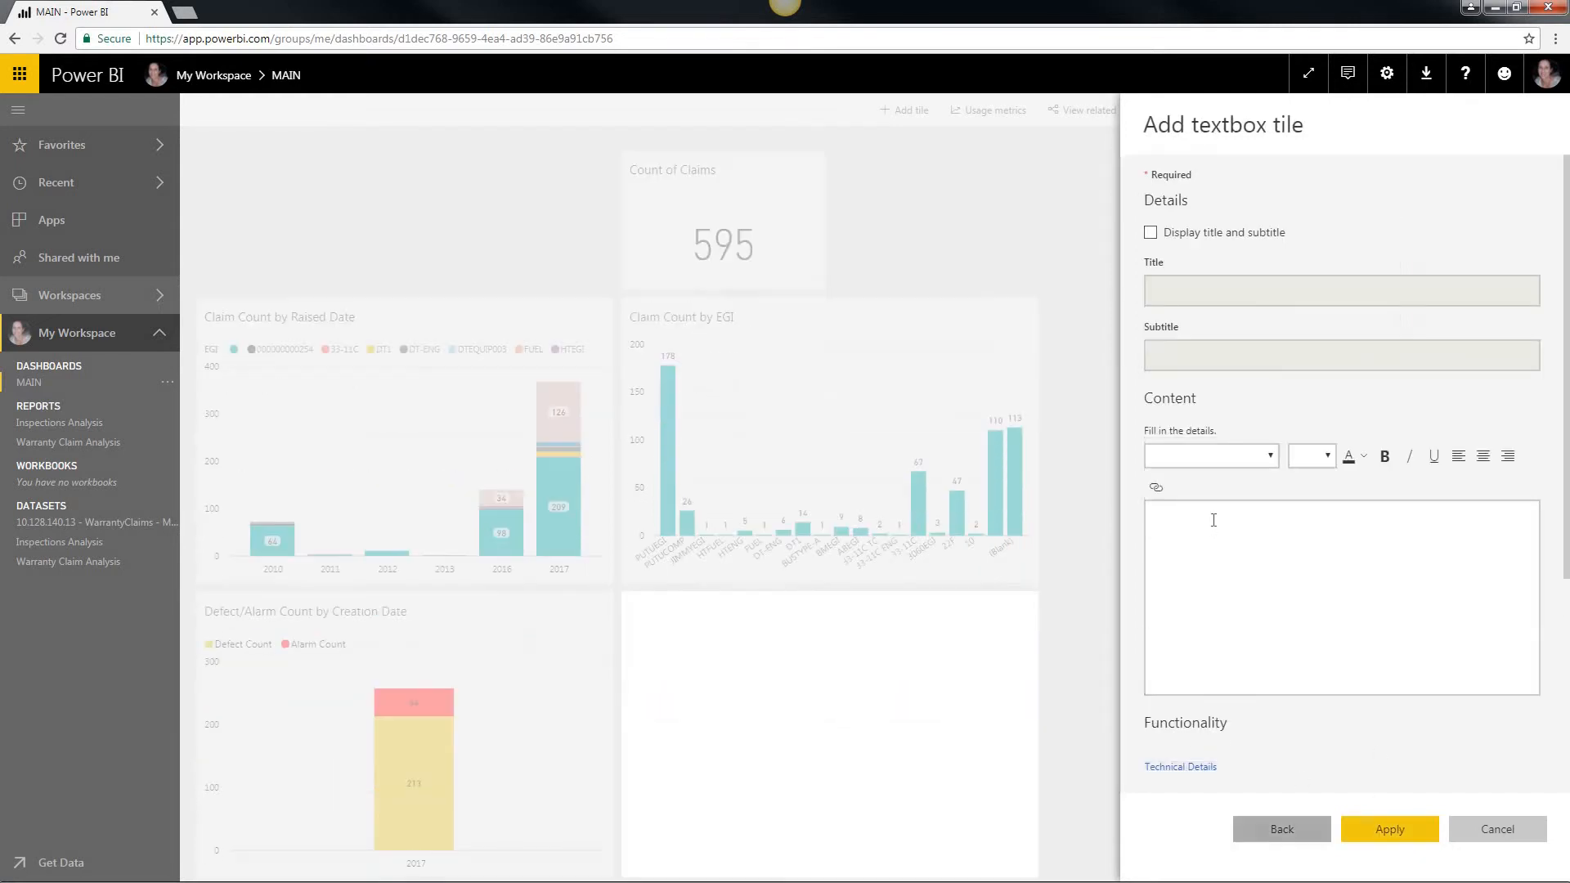
click(1214, 520)
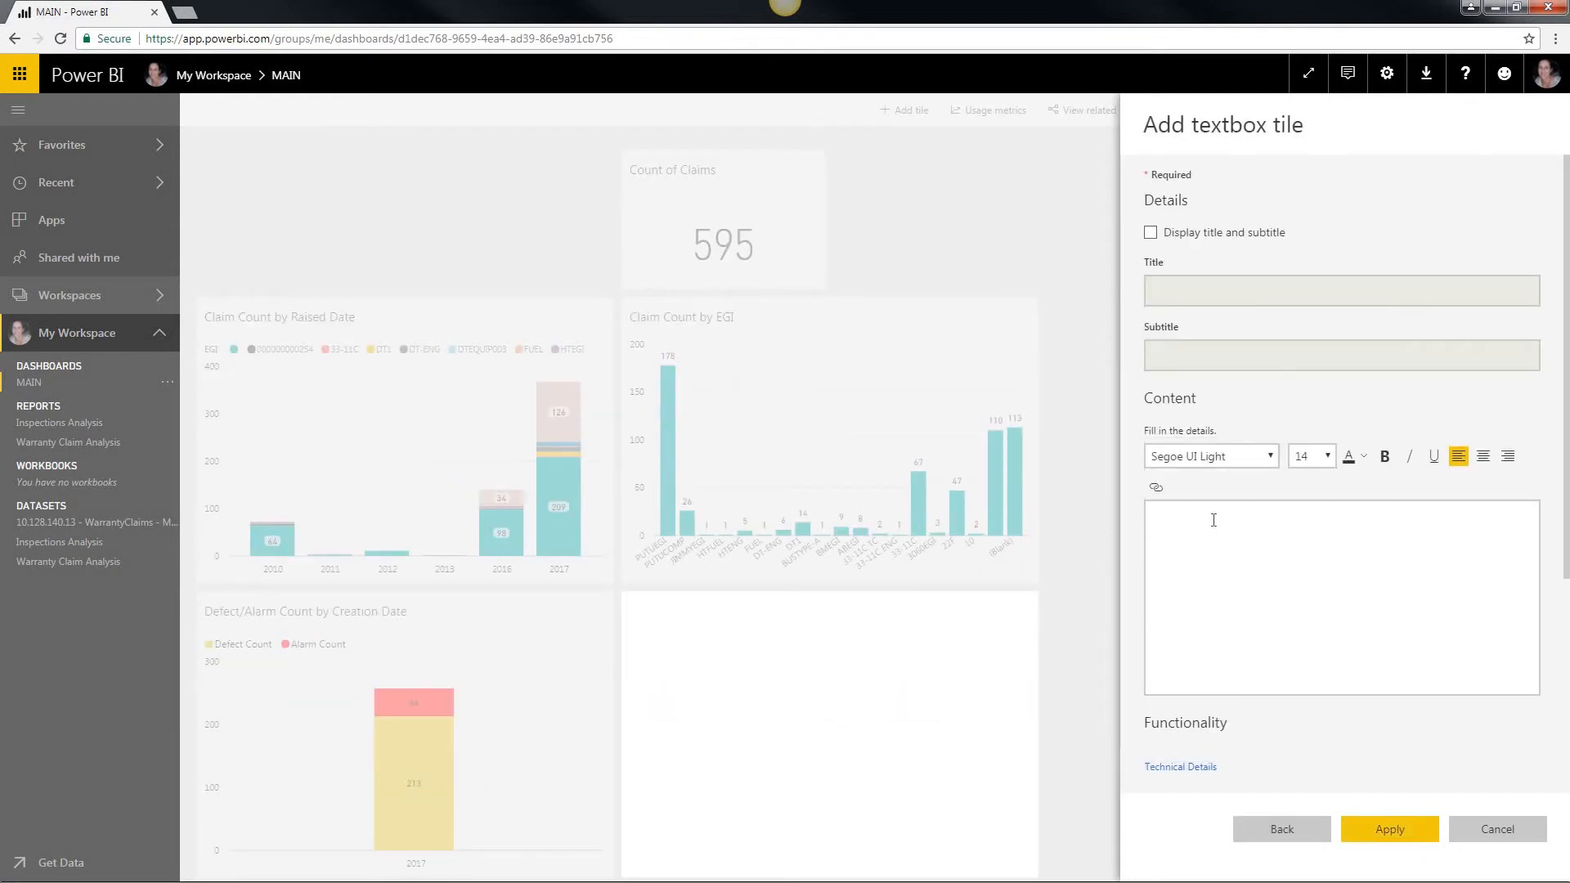
text(Warranty Claims)
Step: Format the Warranty Claims text as bold at size 28 and apply the tile to the dashboard
drag(1167, 524, 1239, 519)
click(1328, 456)
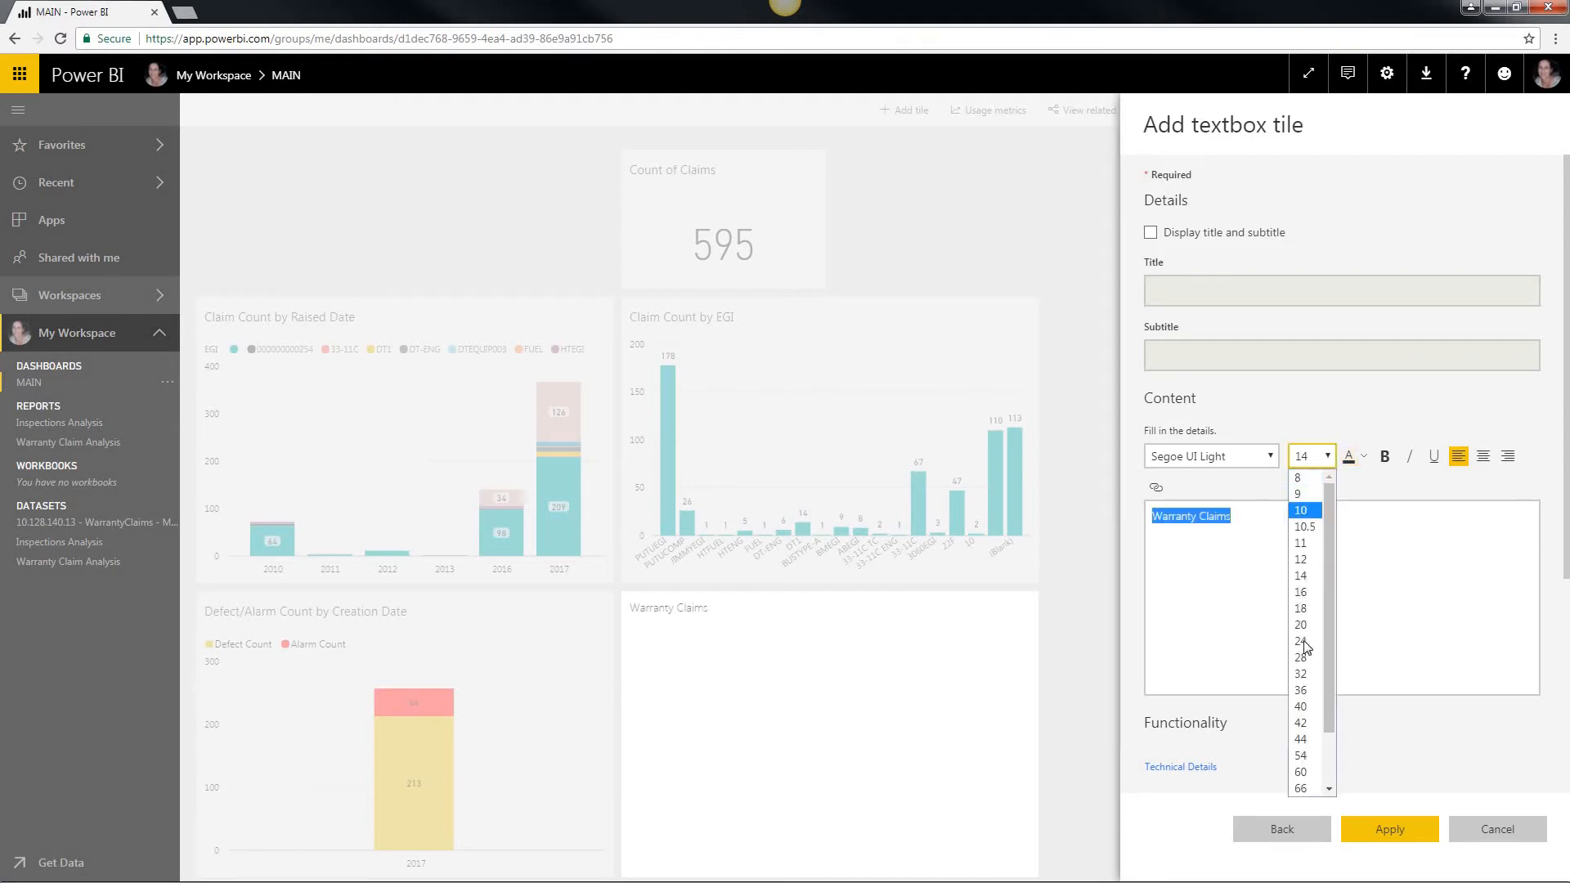
click(1301, 657)
click(1385, 456)
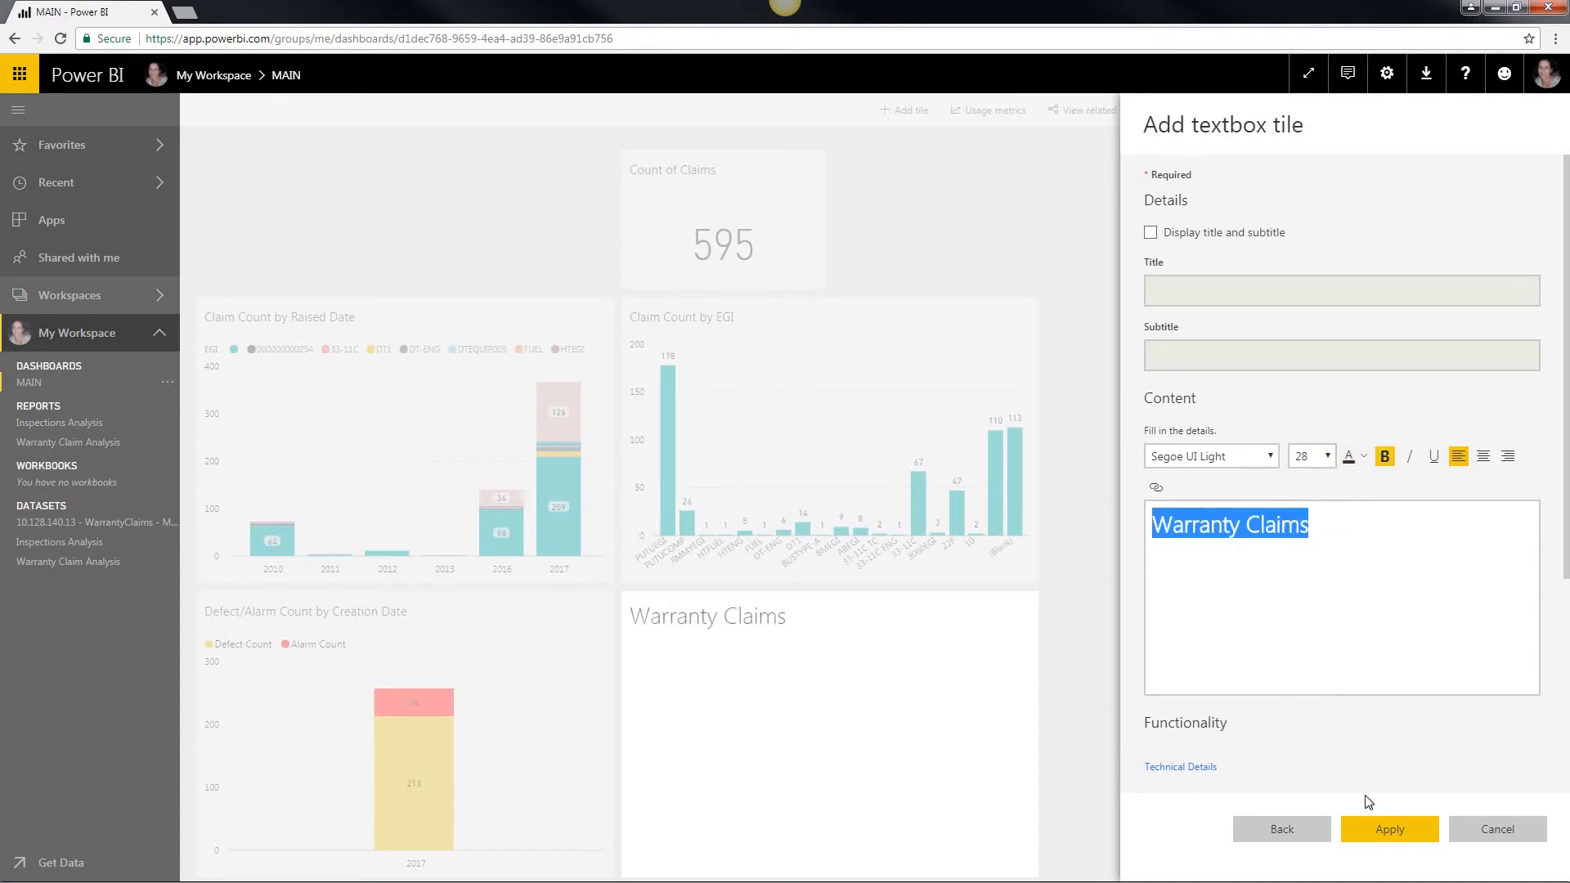
click(1386, 828)
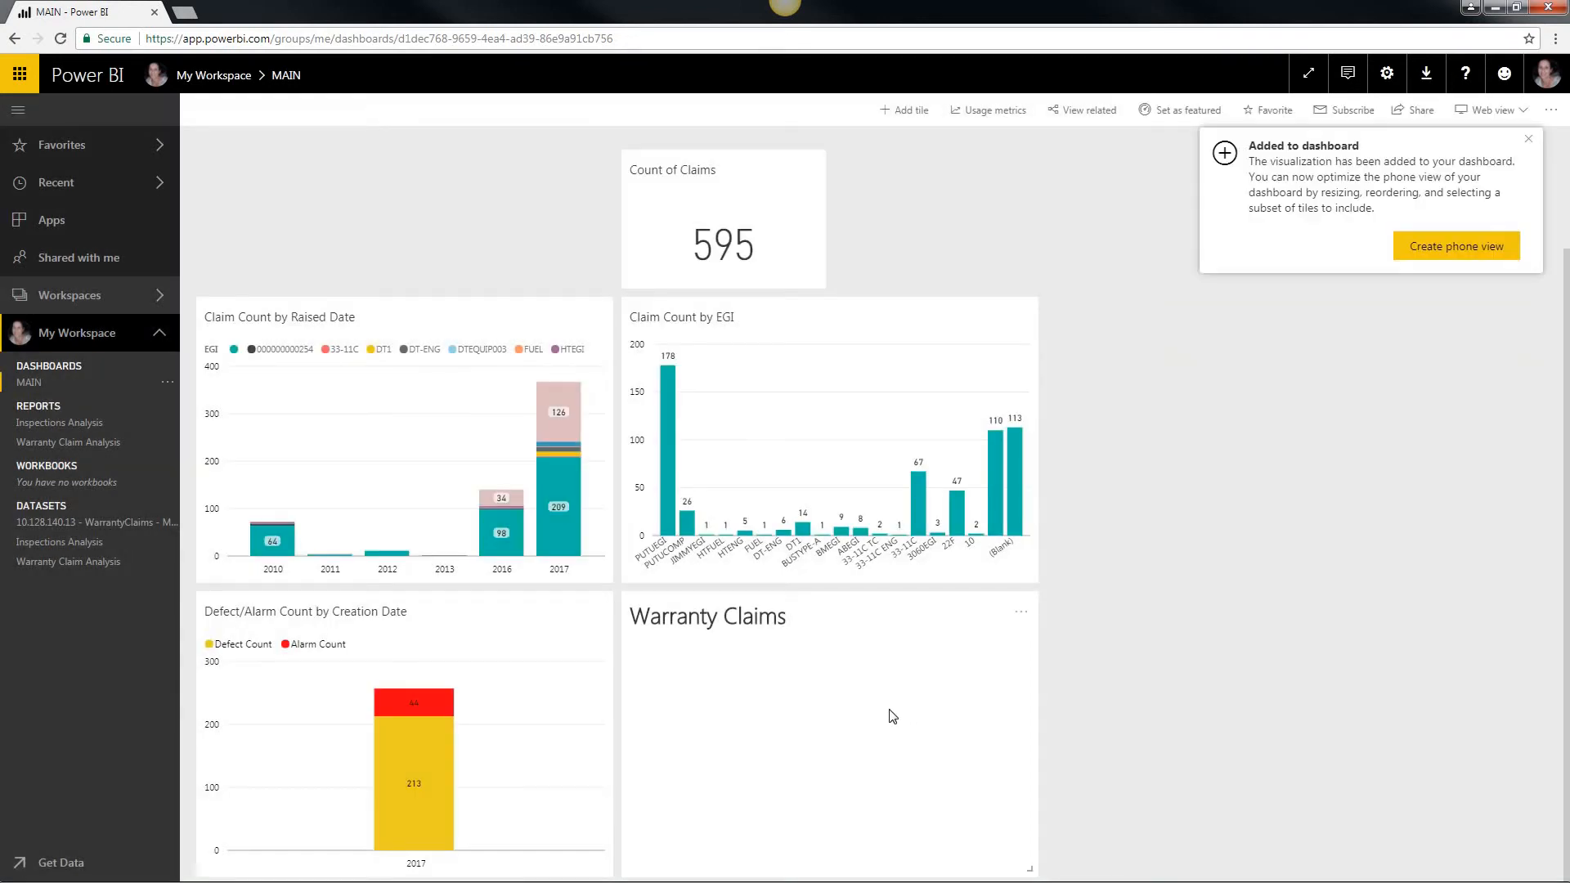
Step: Place a shortened Warranty Claims tile directly above Claim Count by Raised Date, and widen Claim Count by EGI and Count of Claims to matching widths
drag(719, 621, 604, 281)
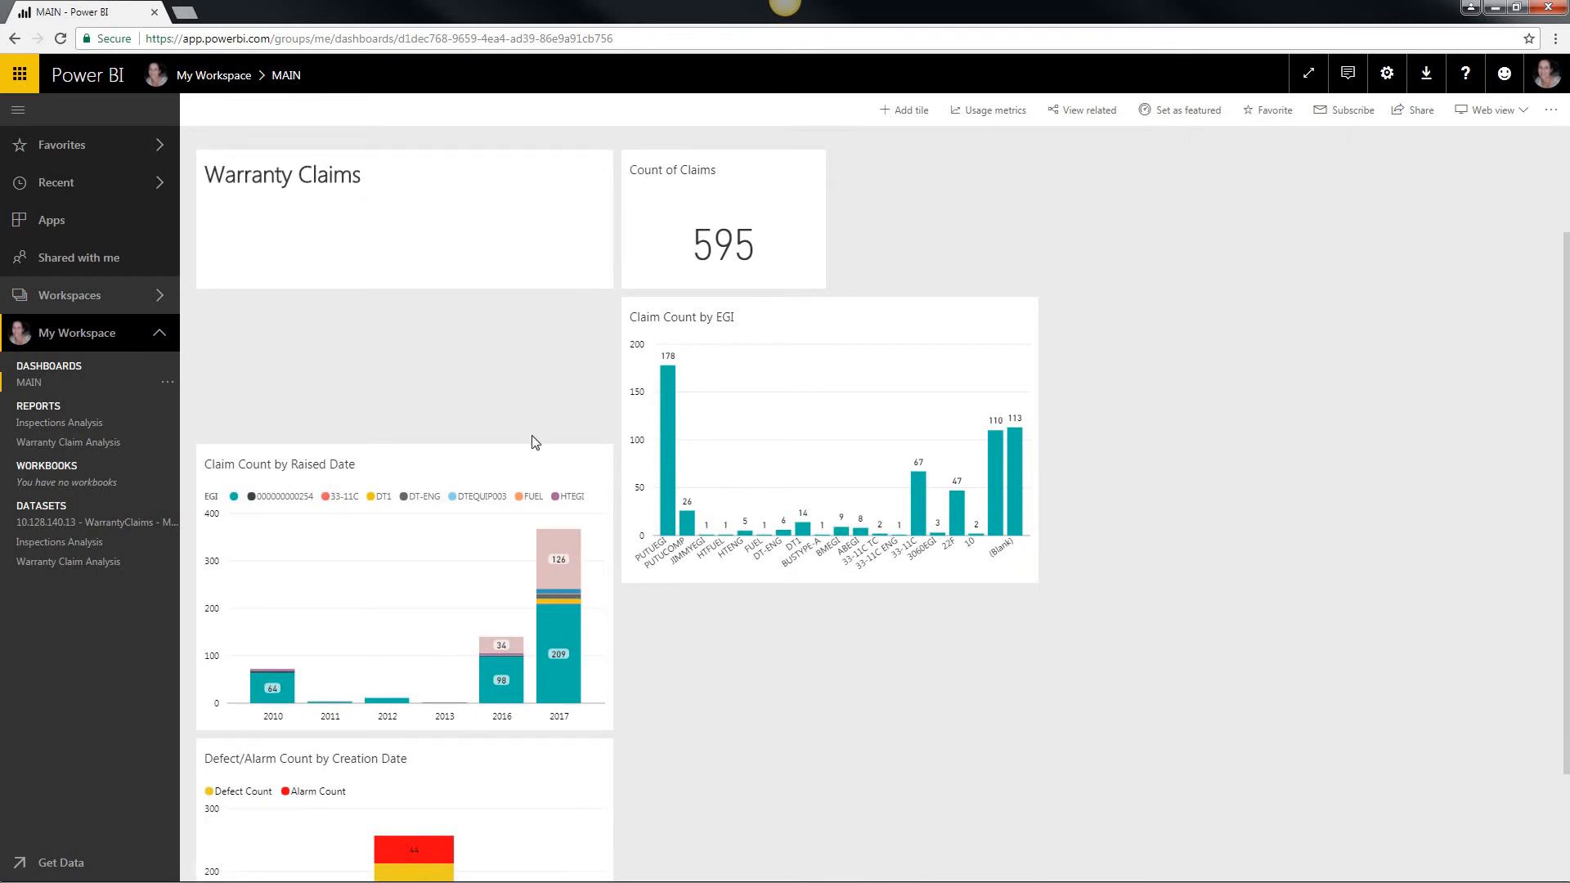
drag(427, 466, 434, 333)
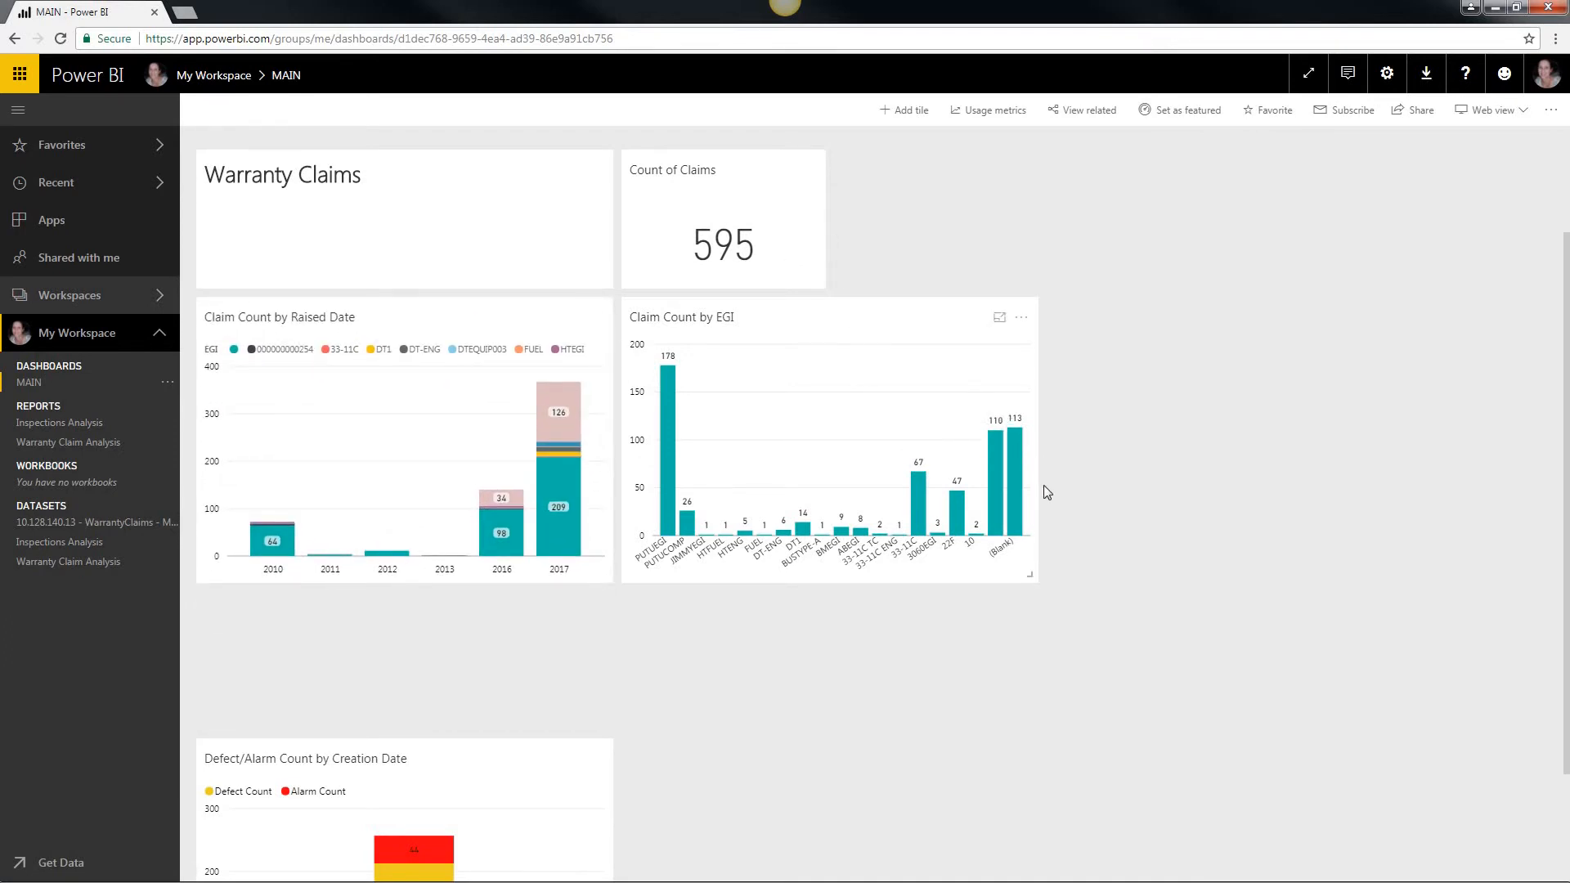
drag(1391, 571, 1438, 571)
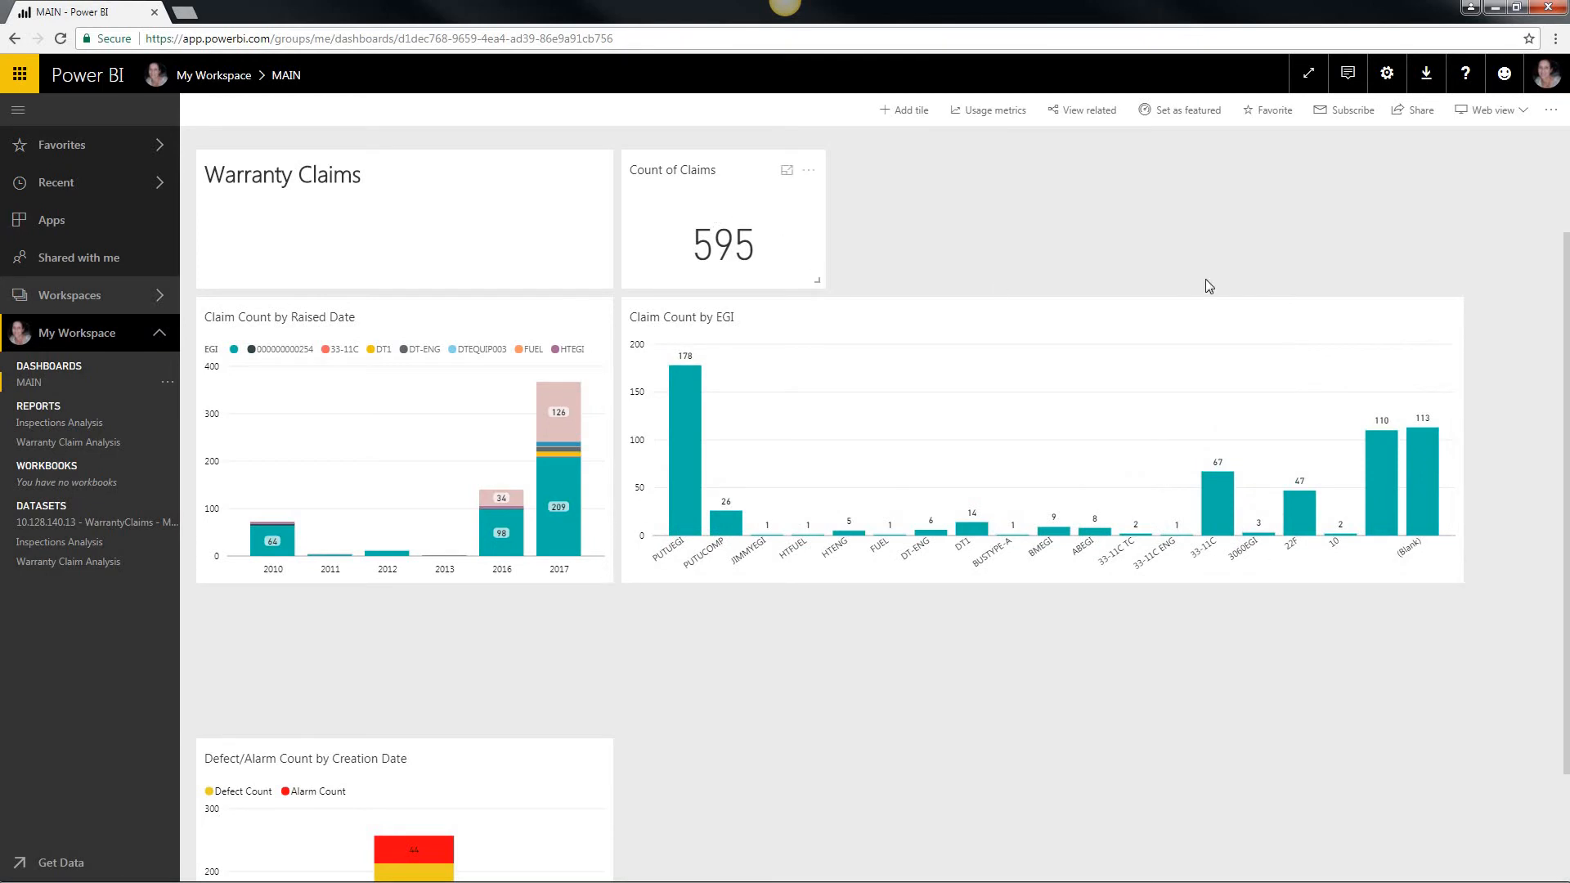
drag(1209, 285, 1464, 270)
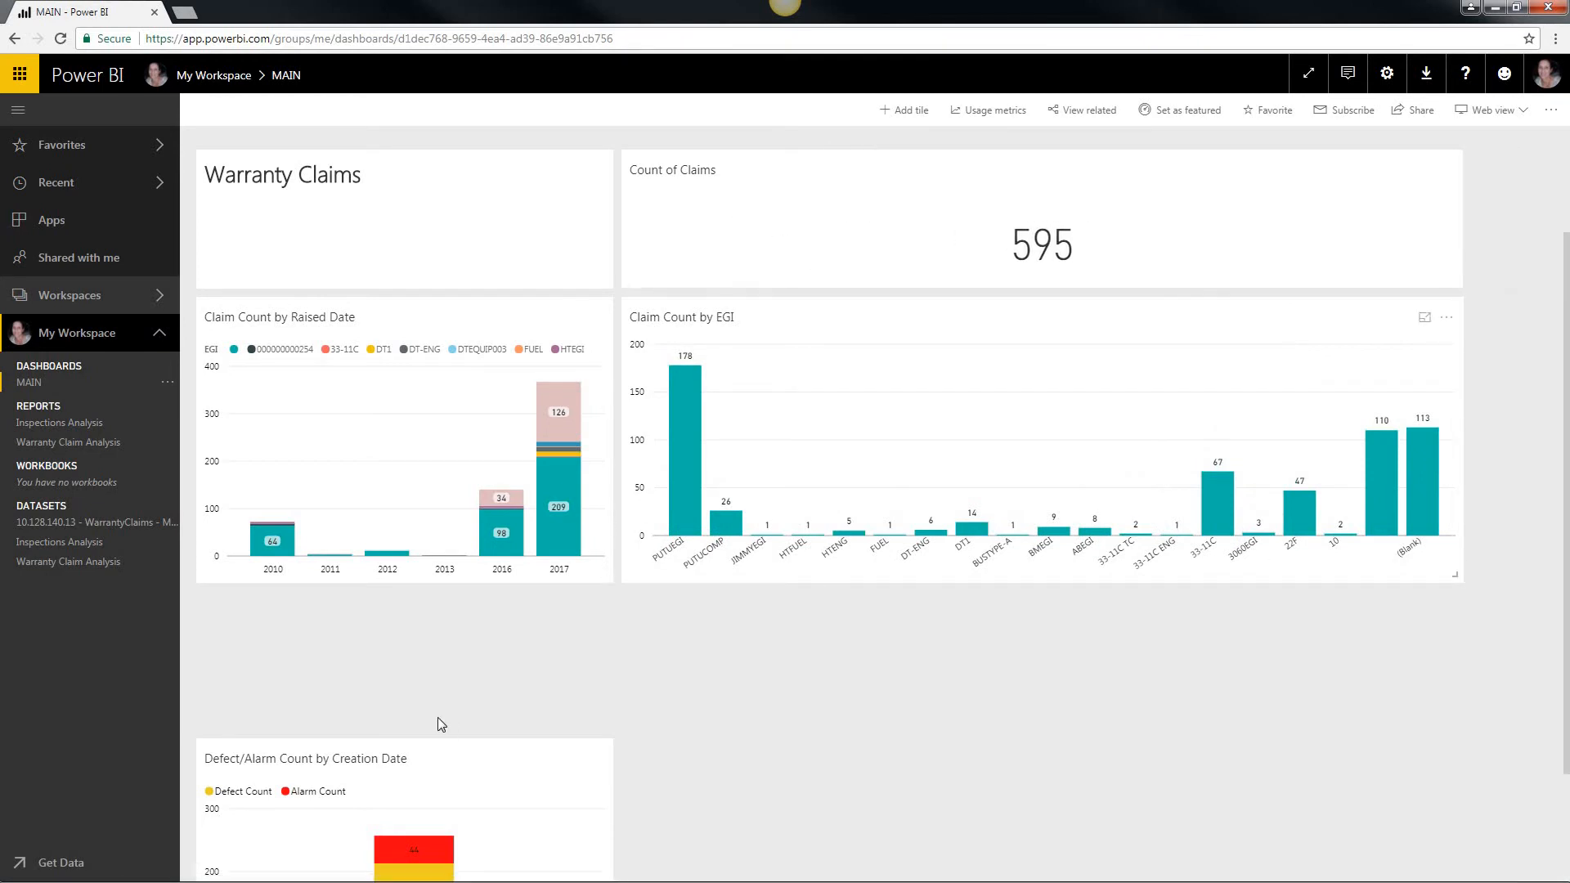
Step: Move Defect/Alarm Count by Creation Date directly beneath Claim Count by EGI, and create a text box tile reading Inspections - Defects and Alarms
drag(439, 759, 417, 653)
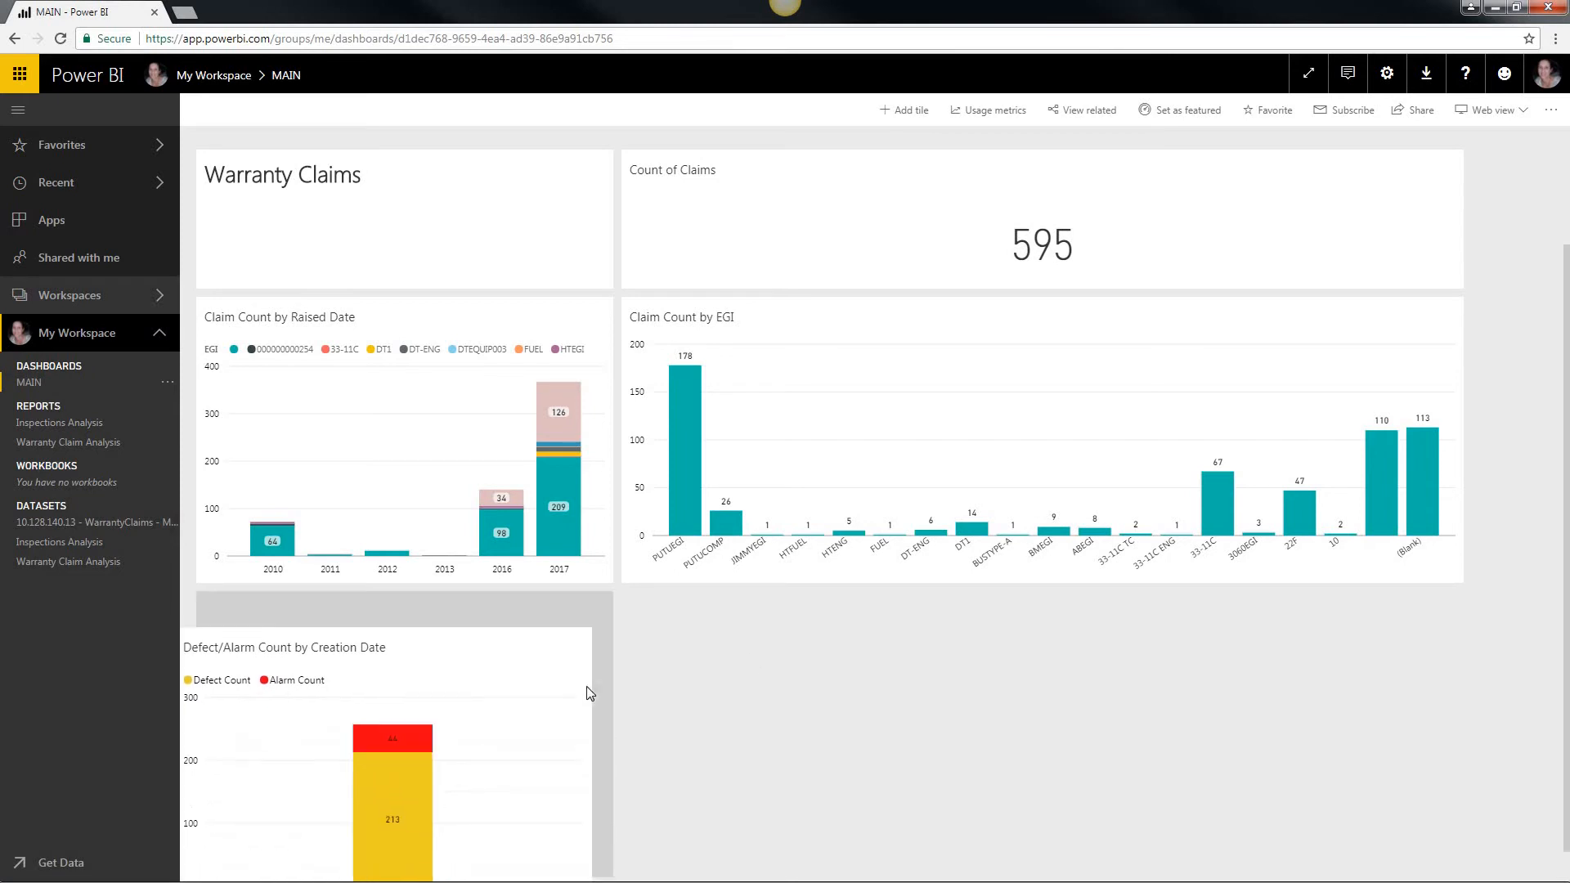
drag(590, 693, 970, 603)
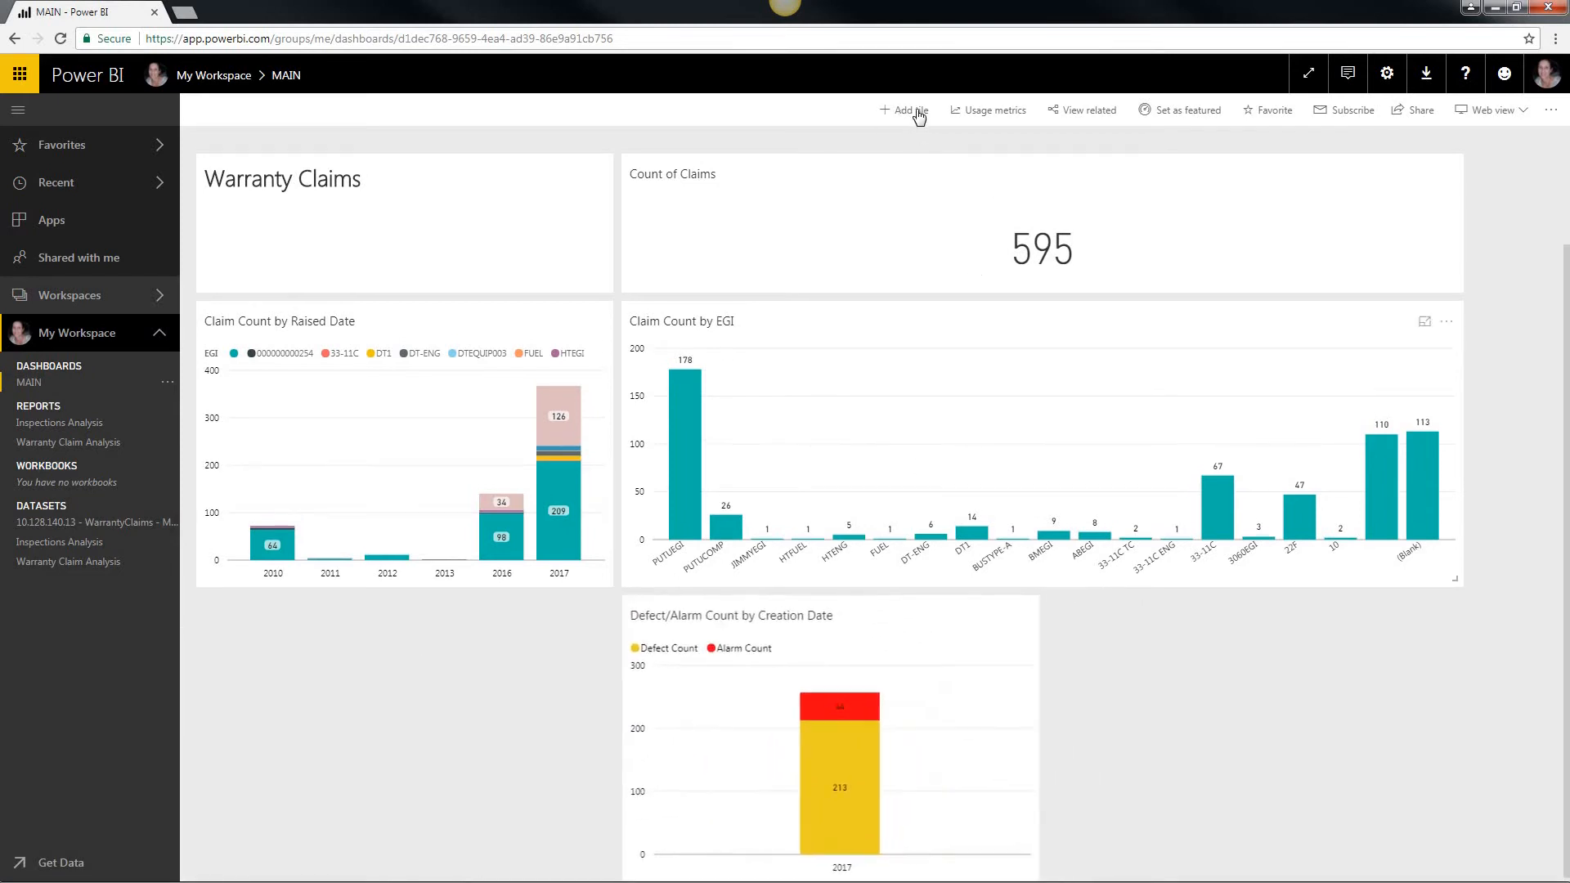
click(920, 117)
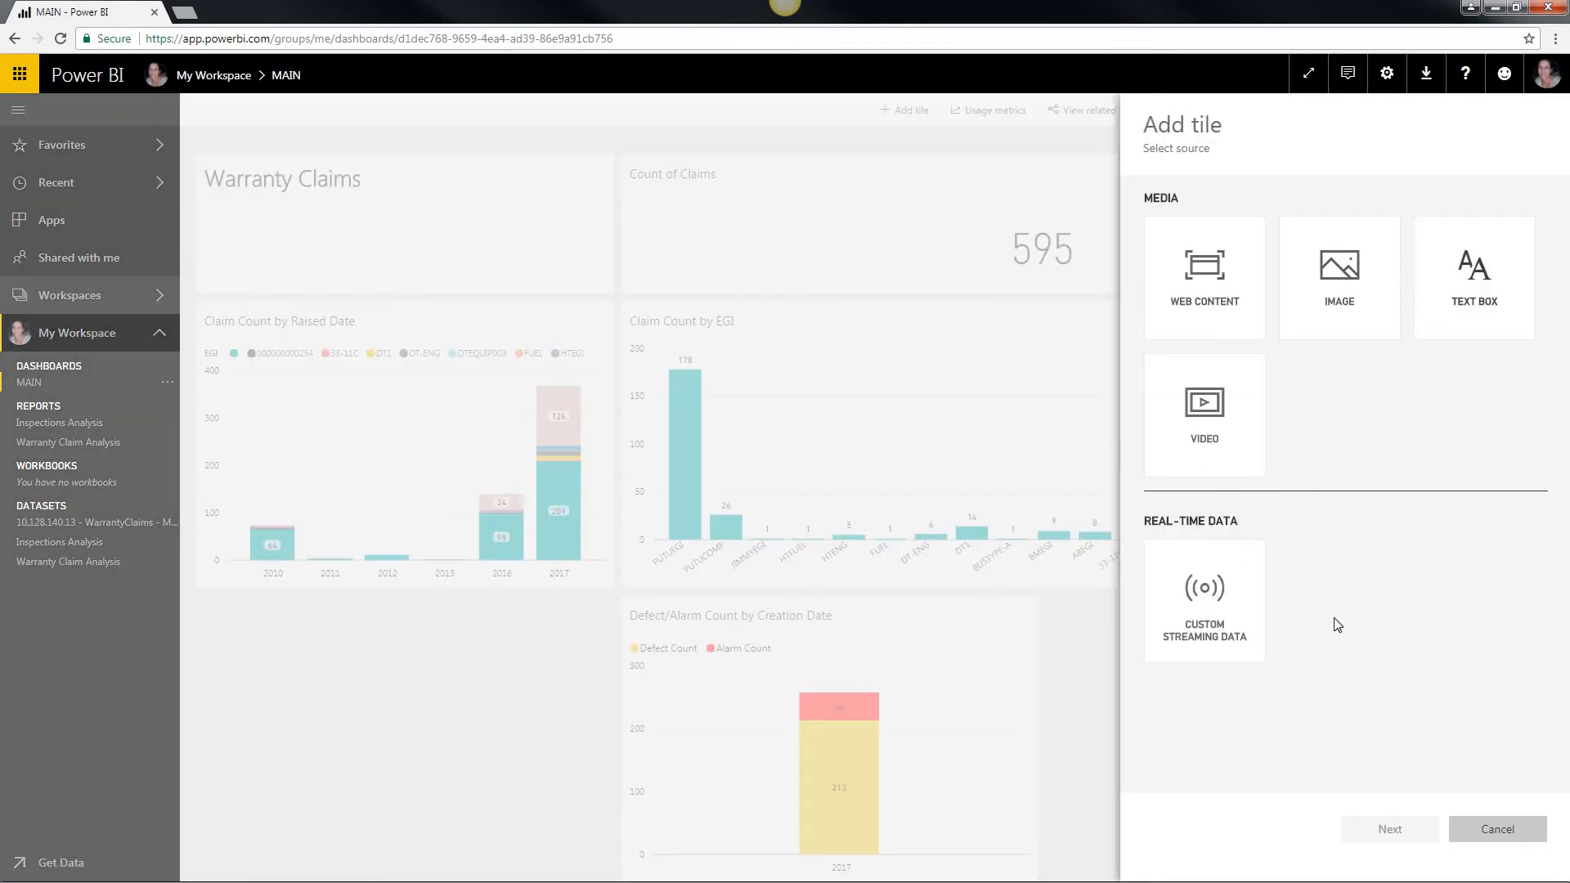
click(1474, 279)
click(1391, 829)
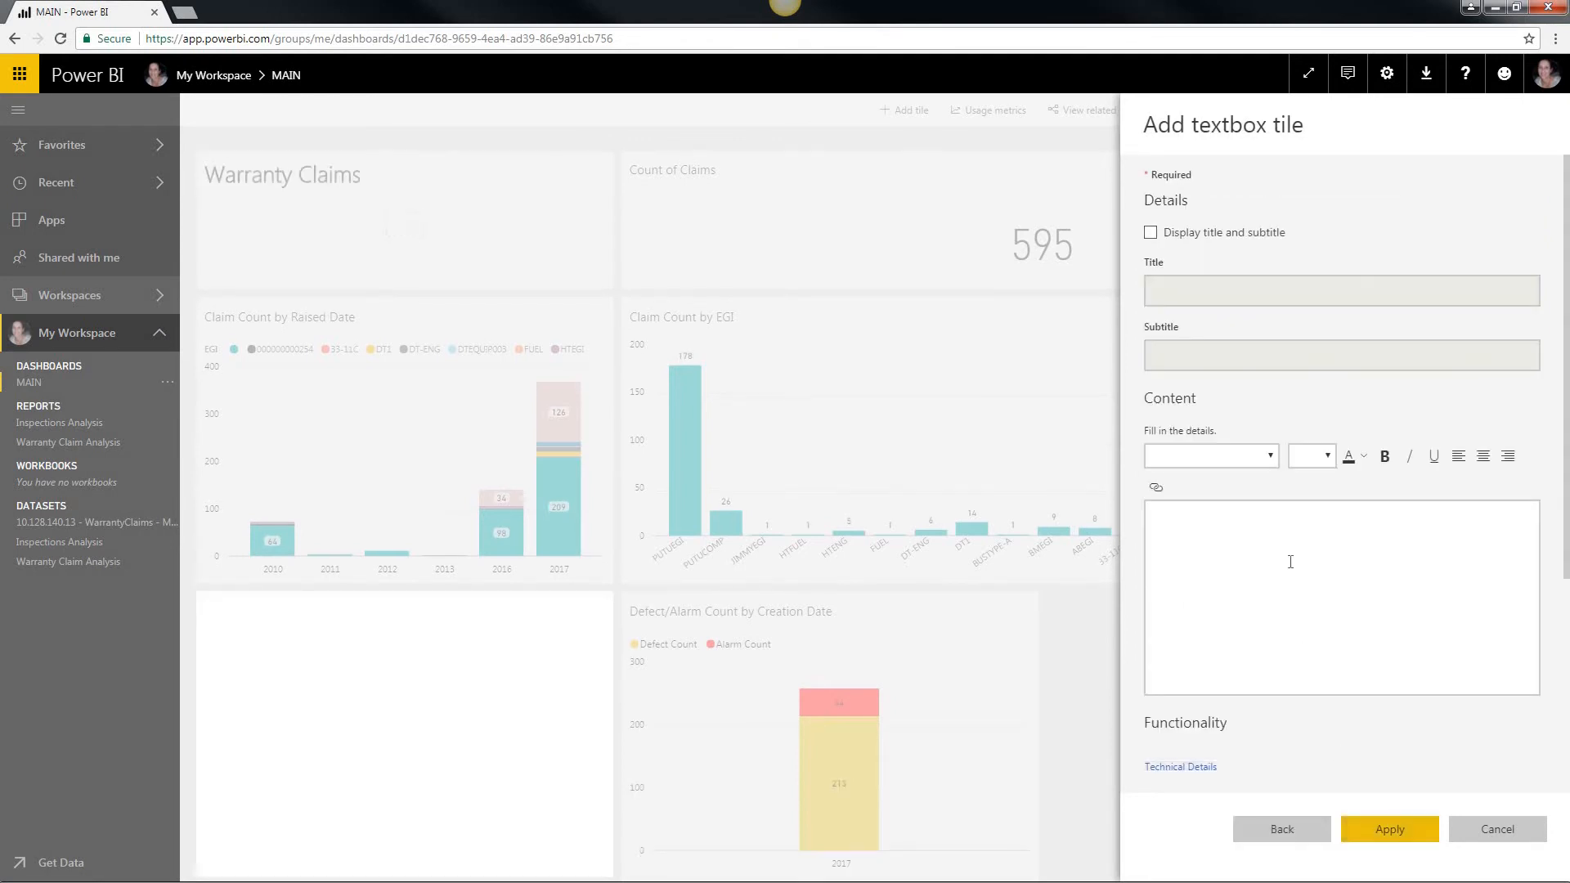
click(1292, 562)
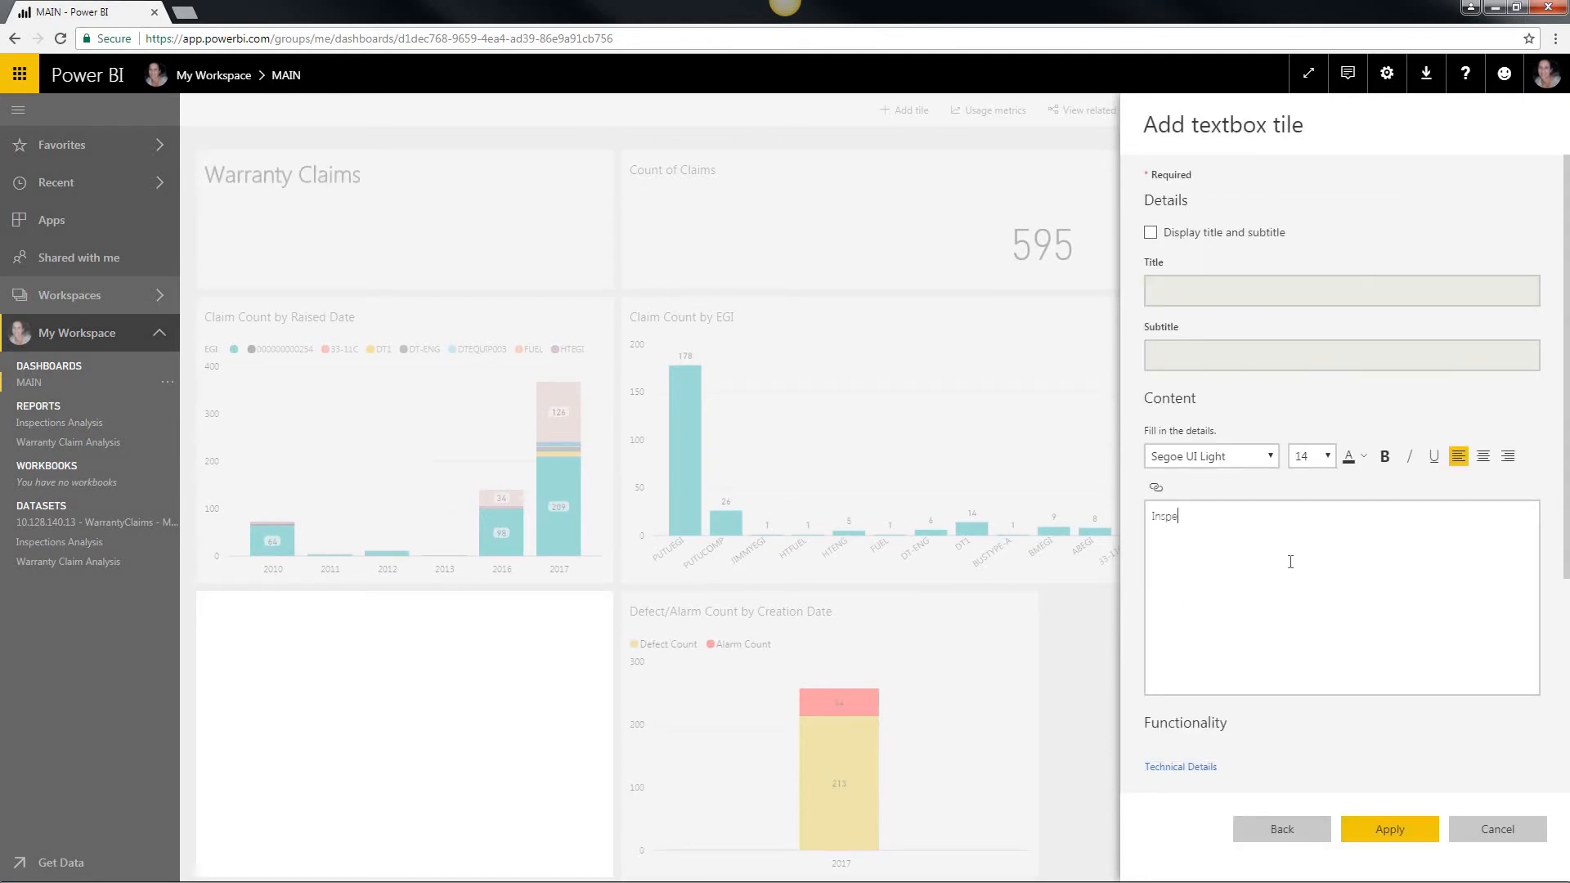
text(Inspections - Defects and Alarms)
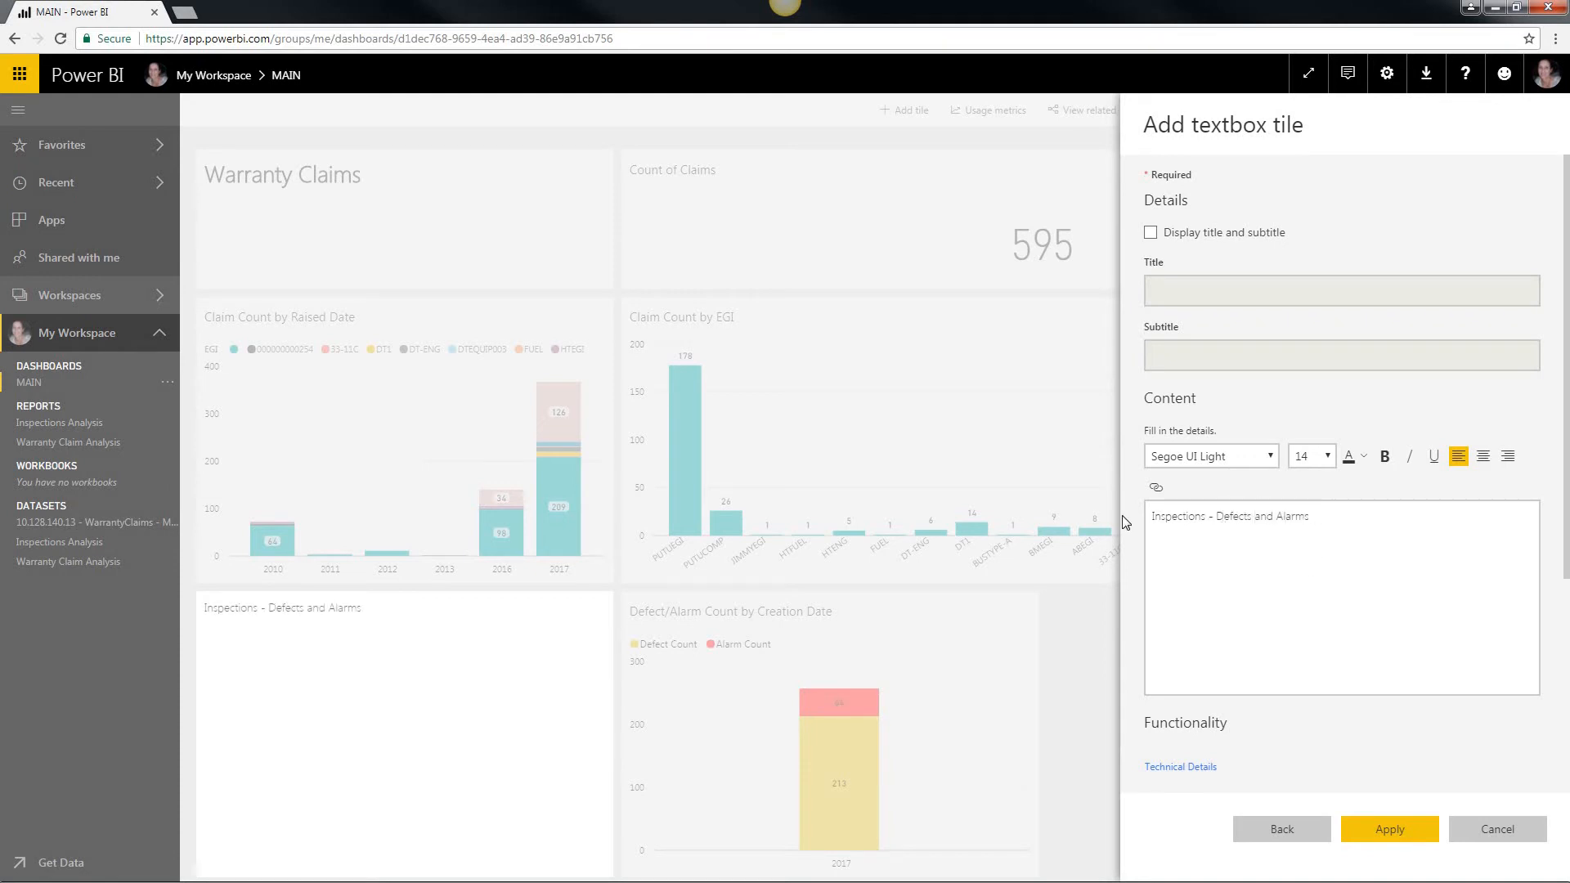
Step: Format the Inspections - Defects and Alarms text as bold at size 28 and apply the tile to the dashboard
key(ctrl+a)
click(1326, 456)
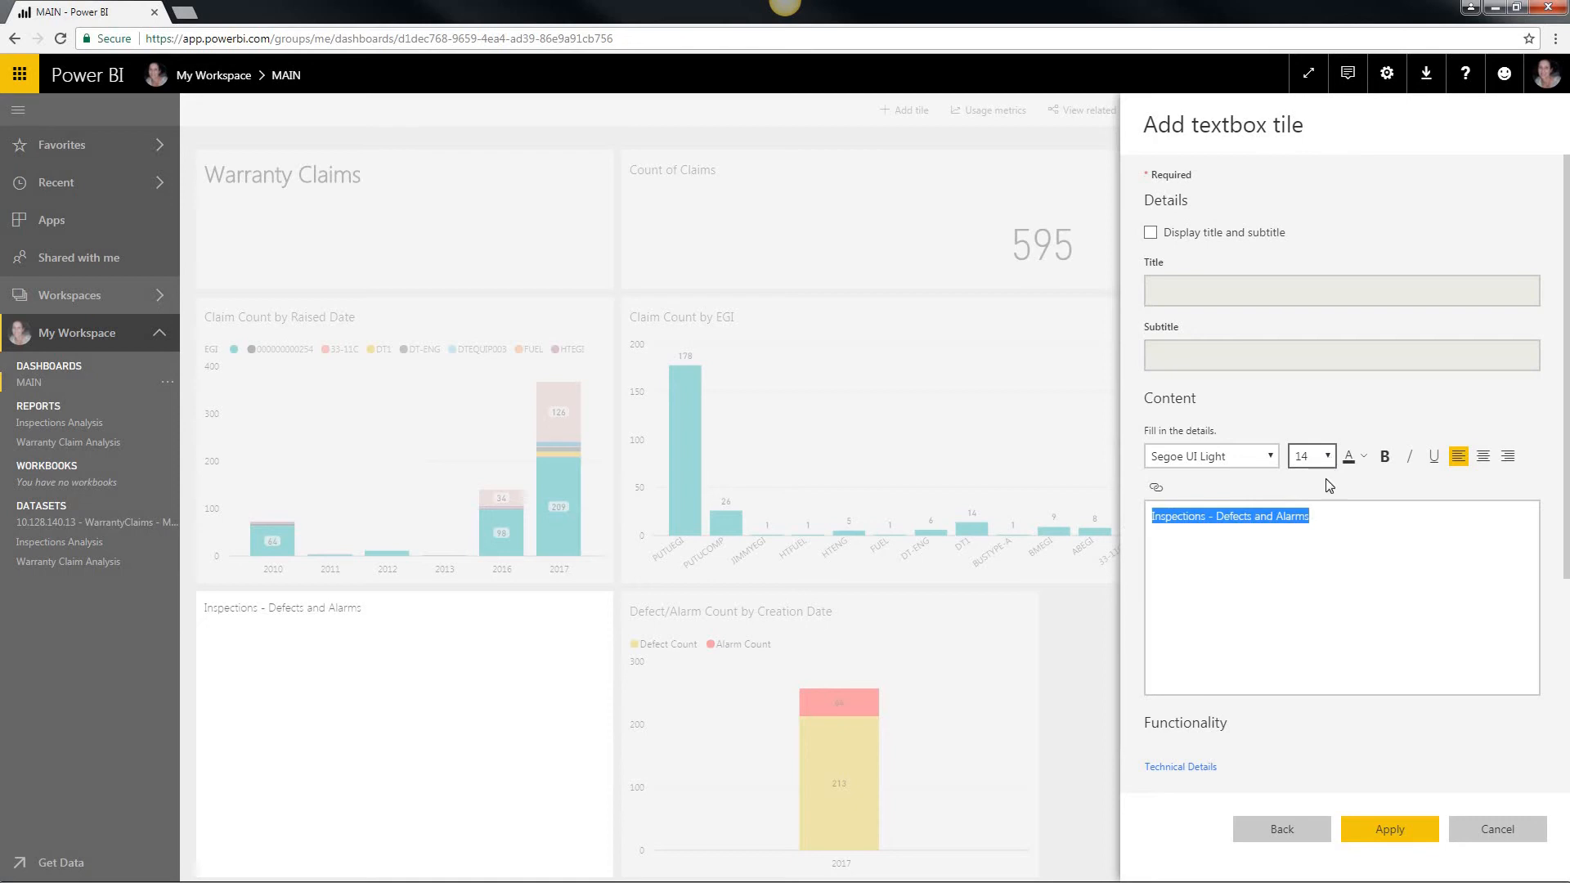
click(1301, 656)
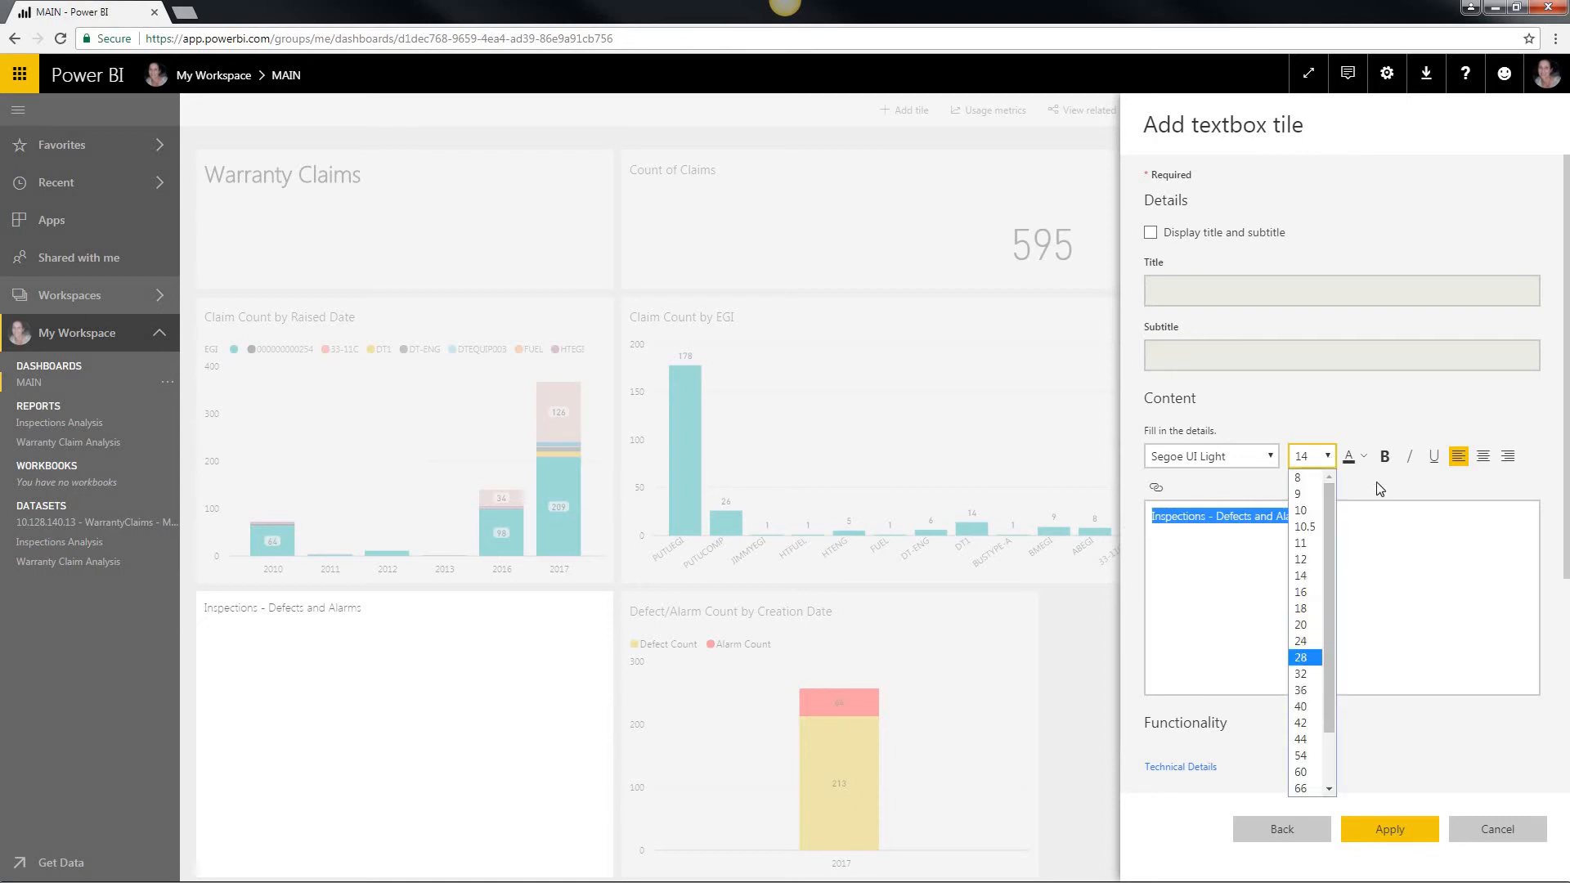
click(1384, 455)
click(1392, 830)
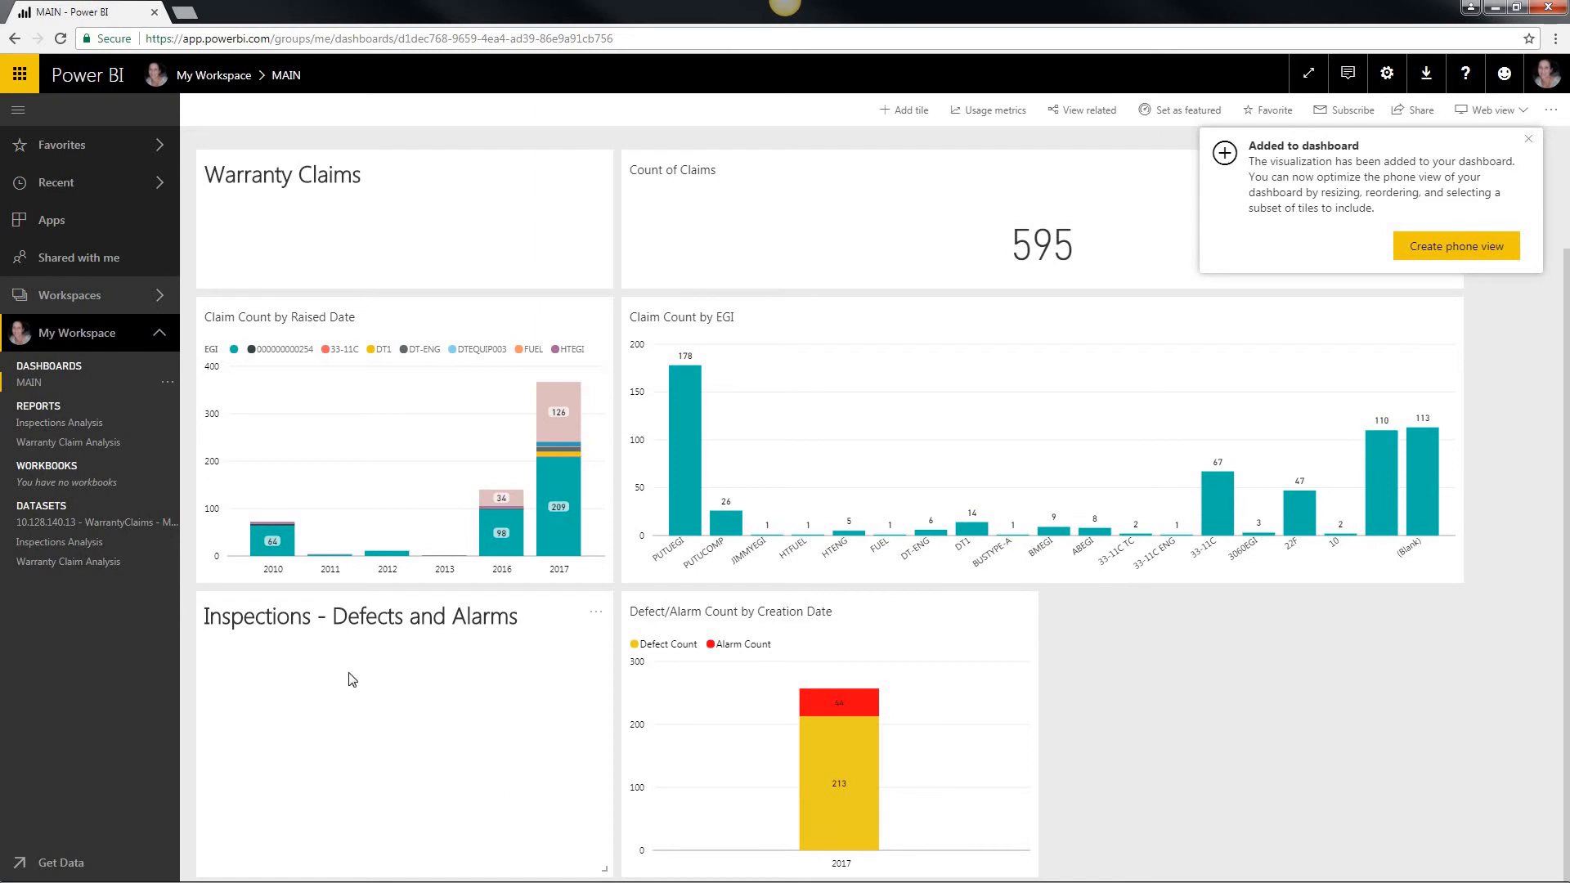
Step: Dismiss the added-tile notification and mark the MAIN dashboard as a favorite
click(1528, 139)
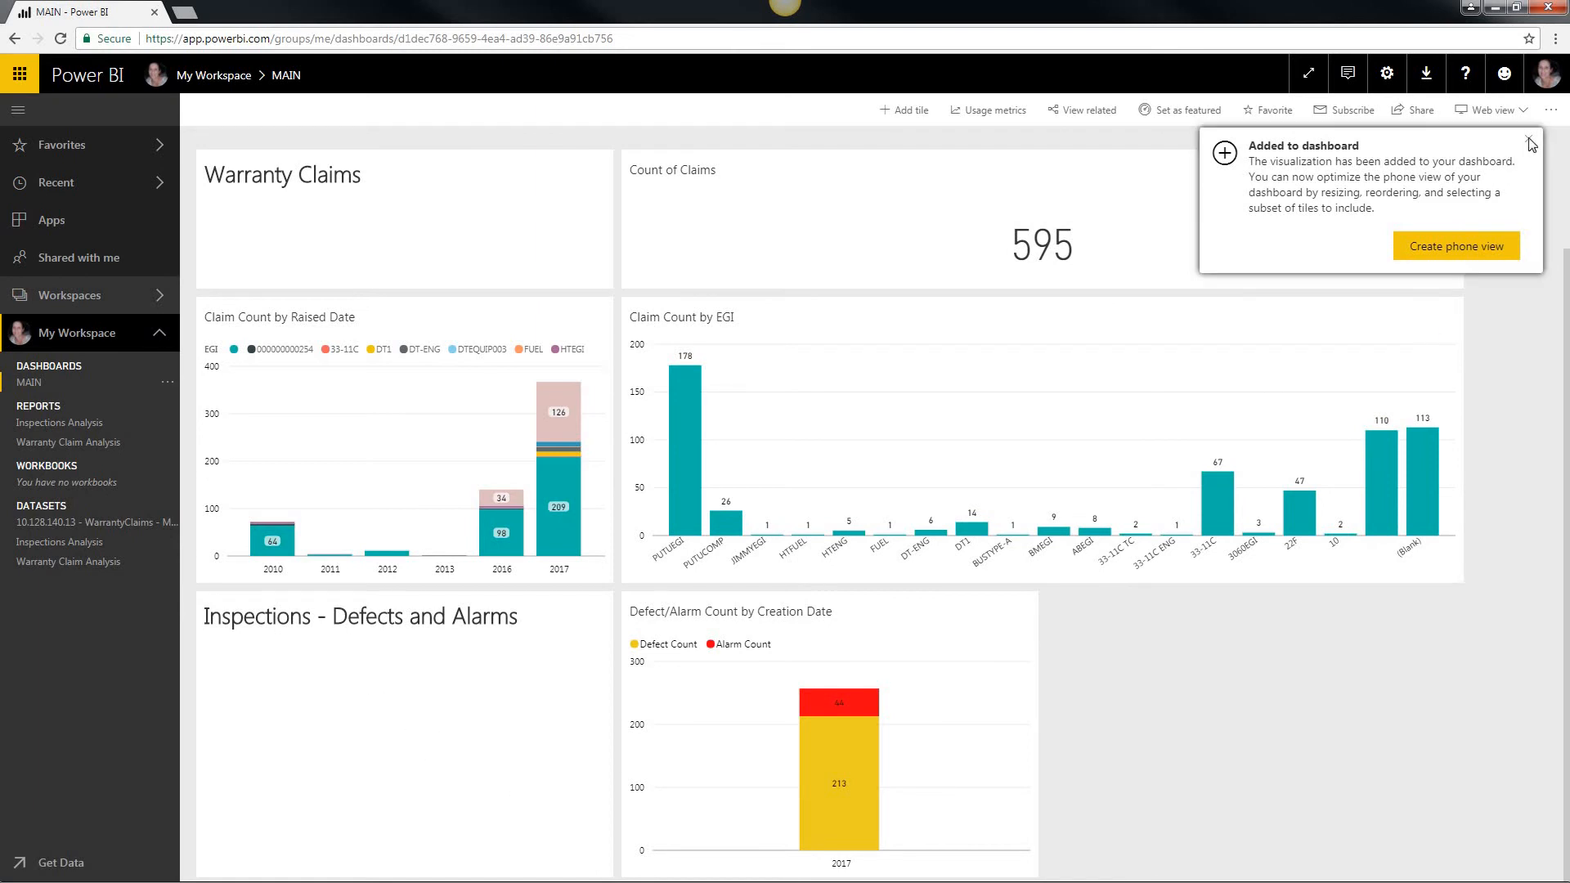
click(1267, 114)
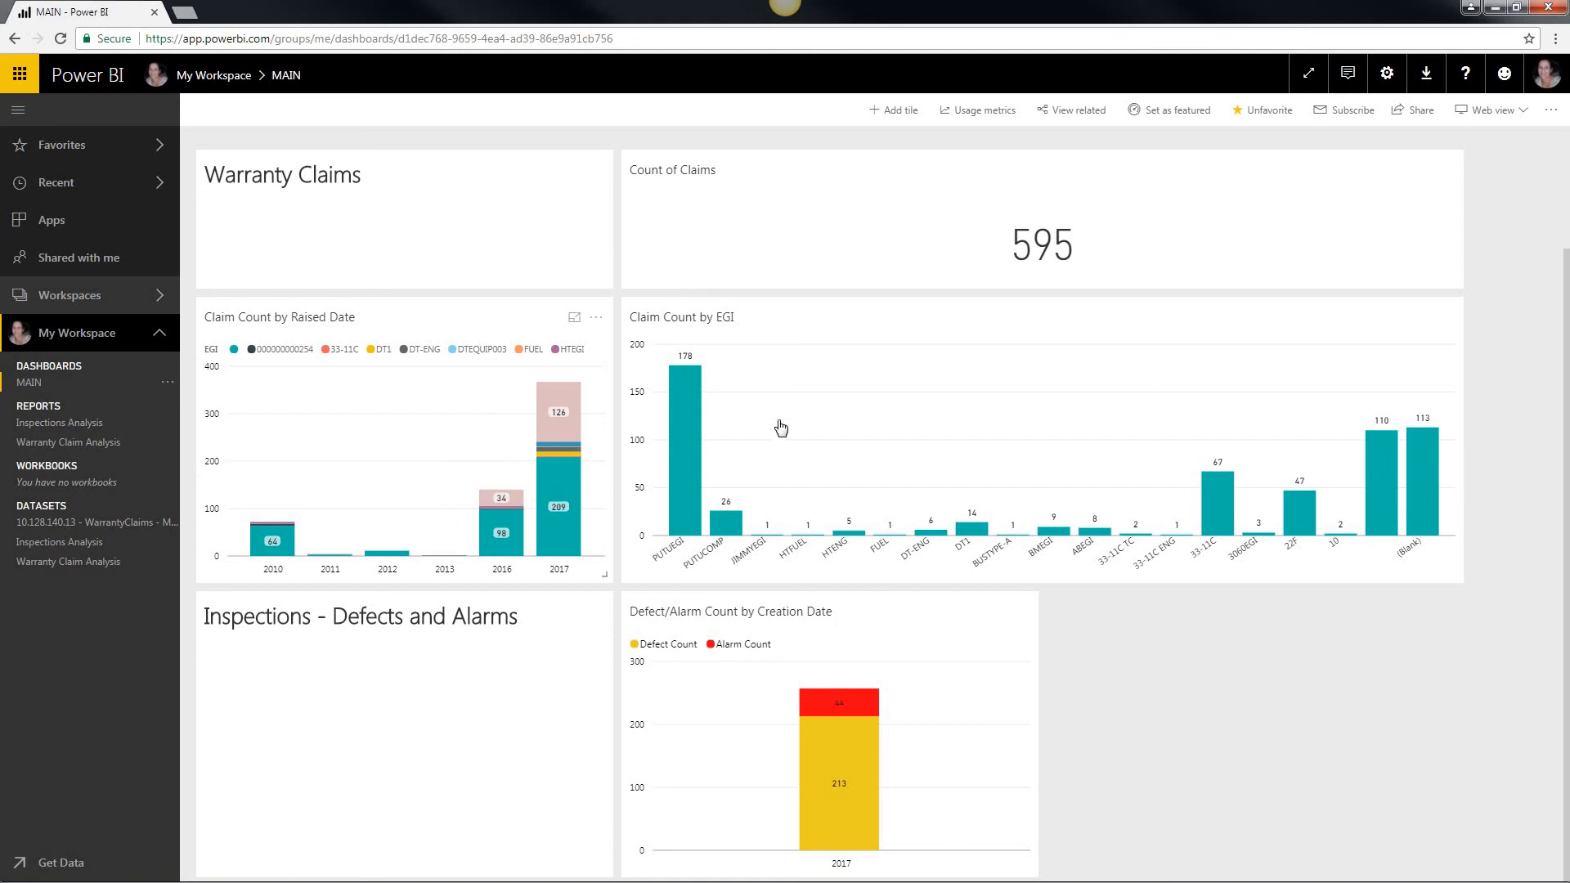
Step: Explore the report behind Claim Count by Raised Date by showing its filters and selecting District Code R100, and return to the MAIN dashboard
click(426, 426)
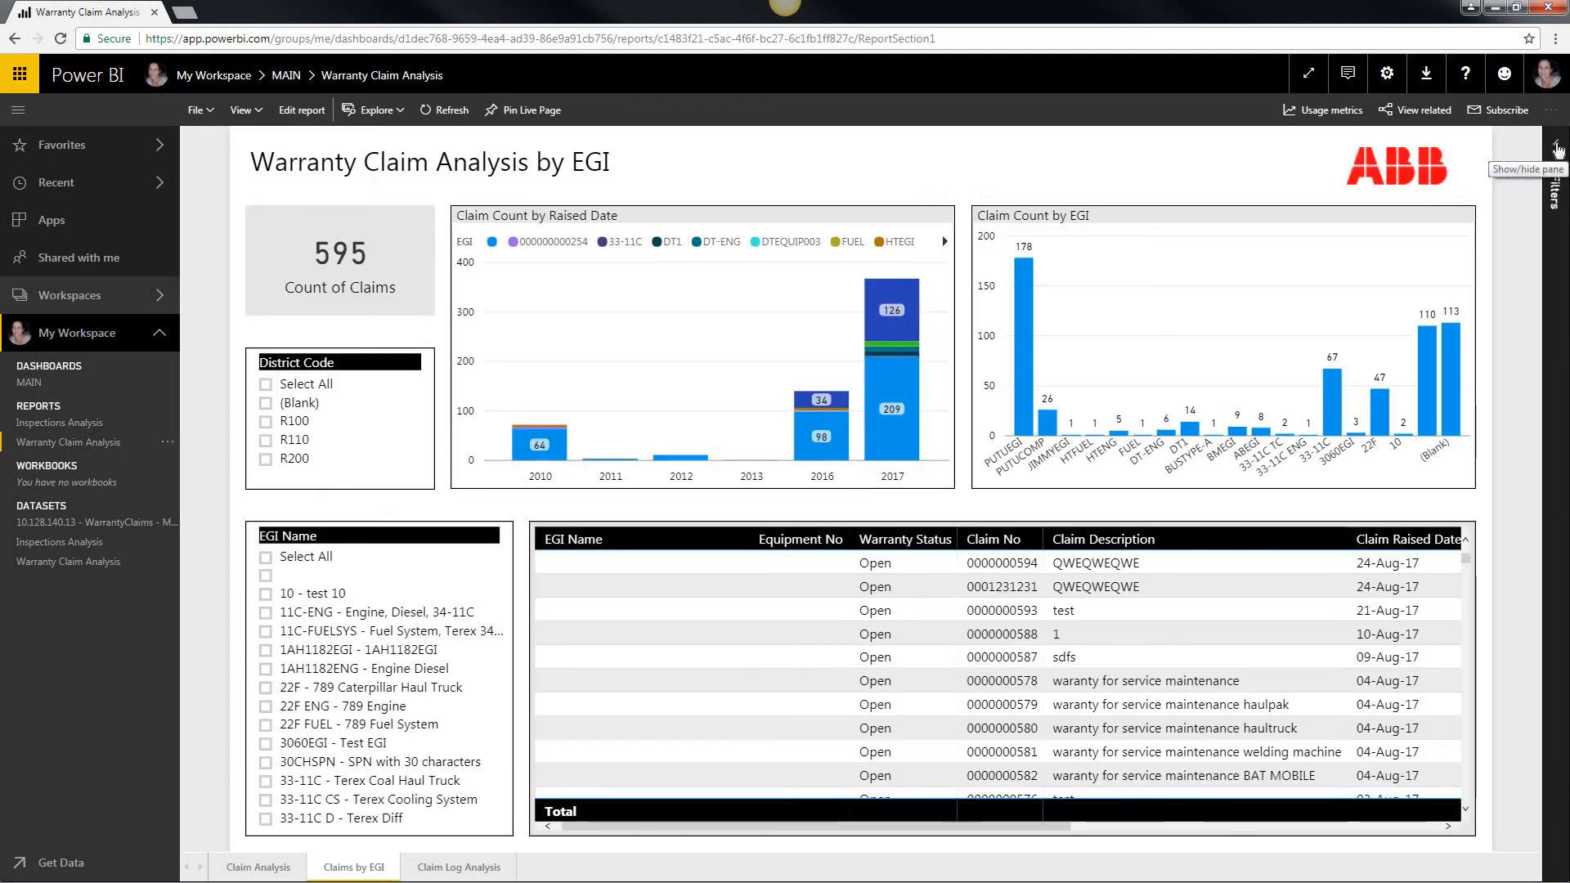
click(1557, 150)
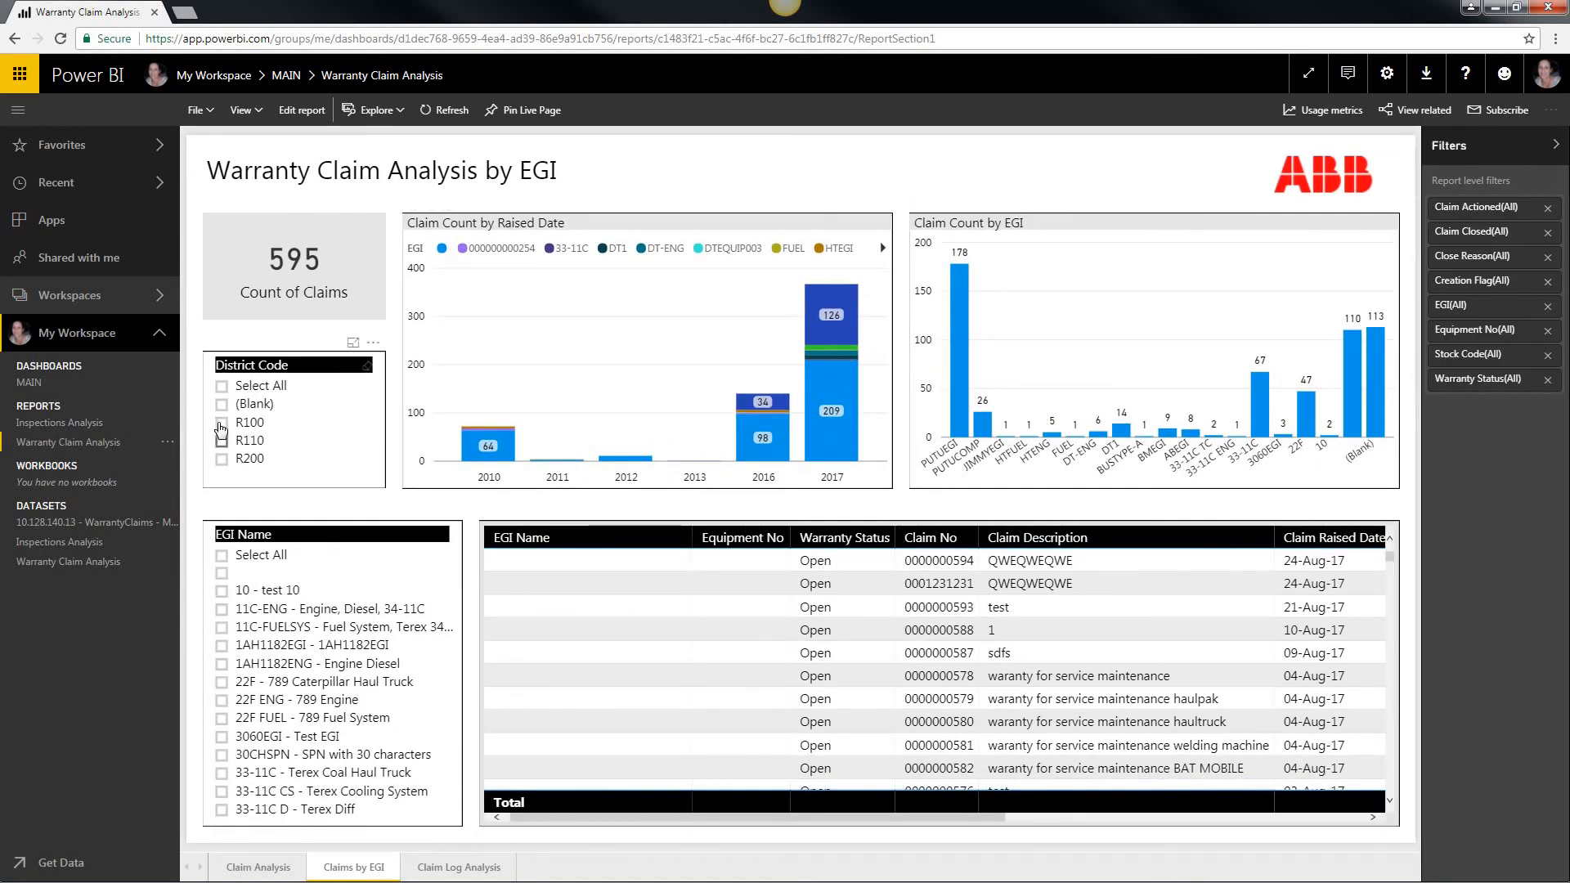
click(229, 424)
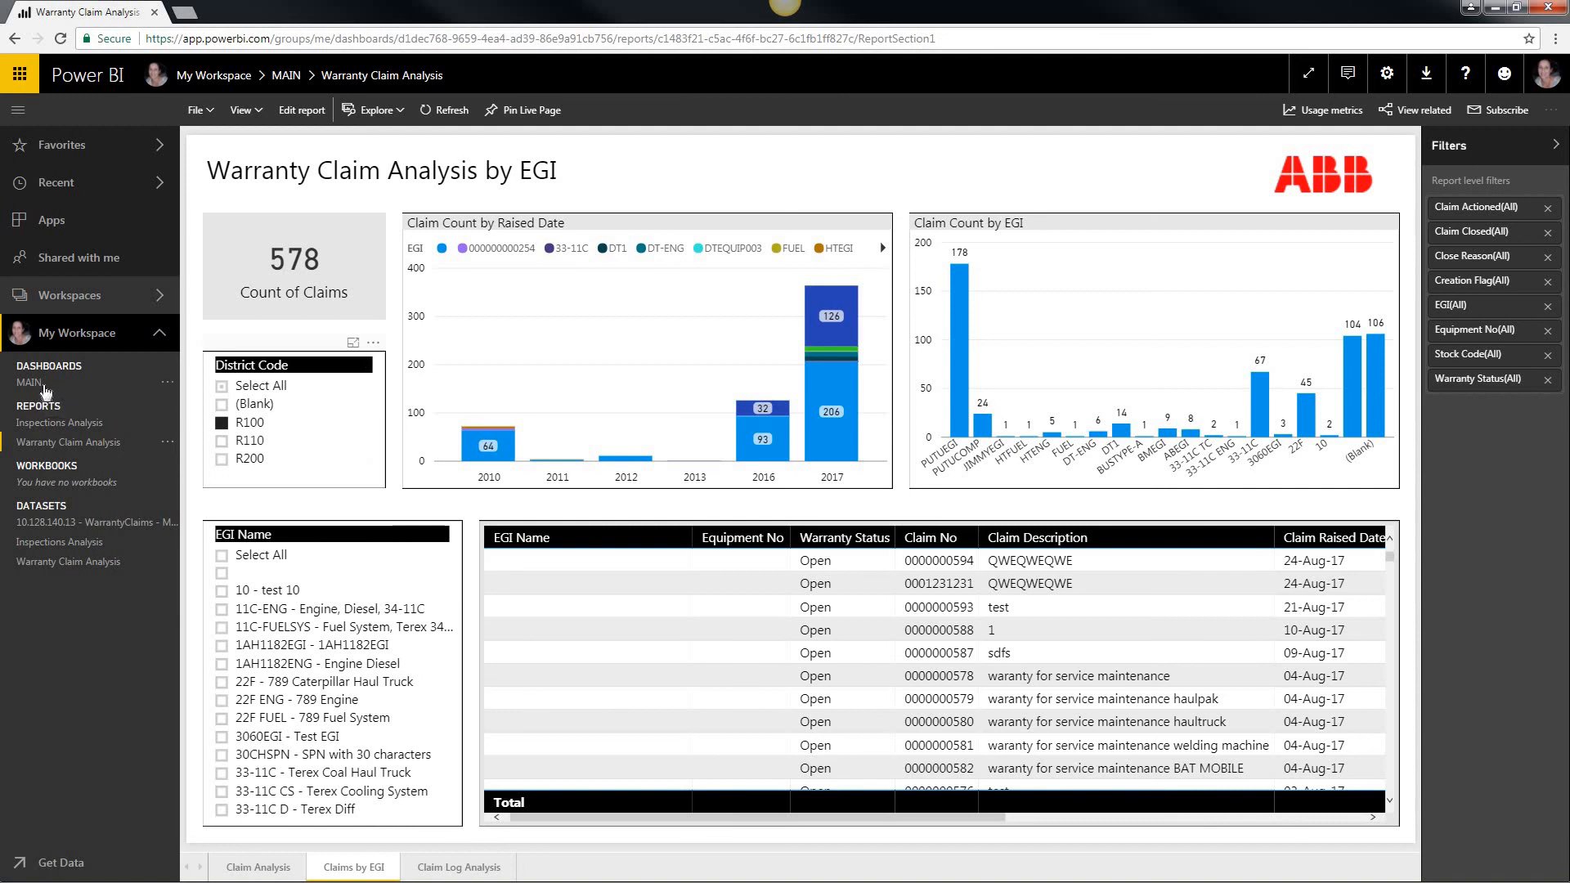
click(31, 381)
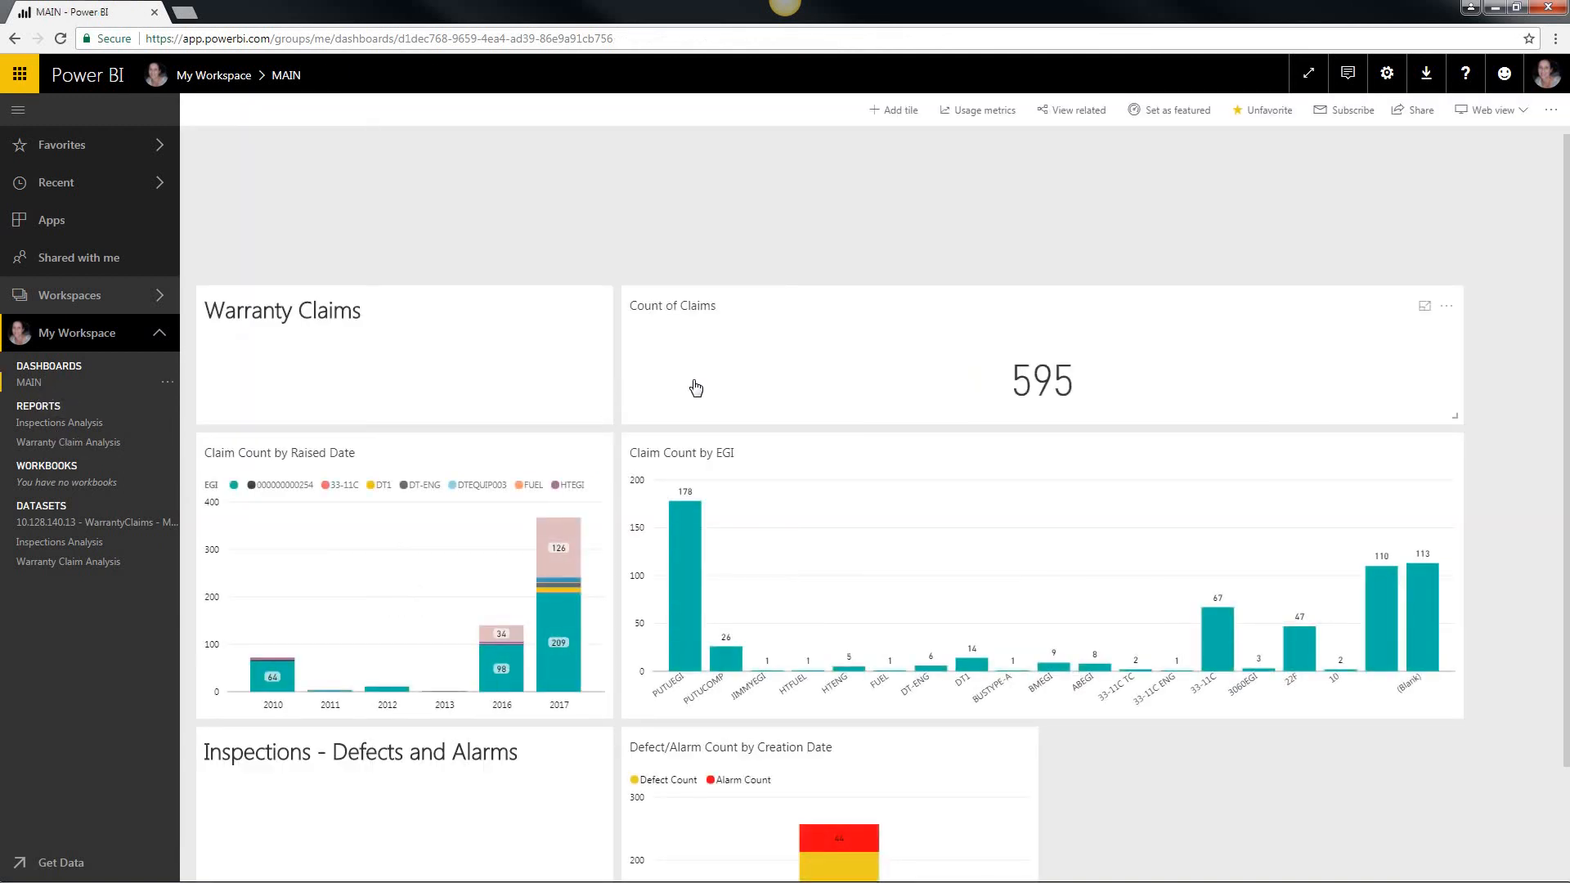